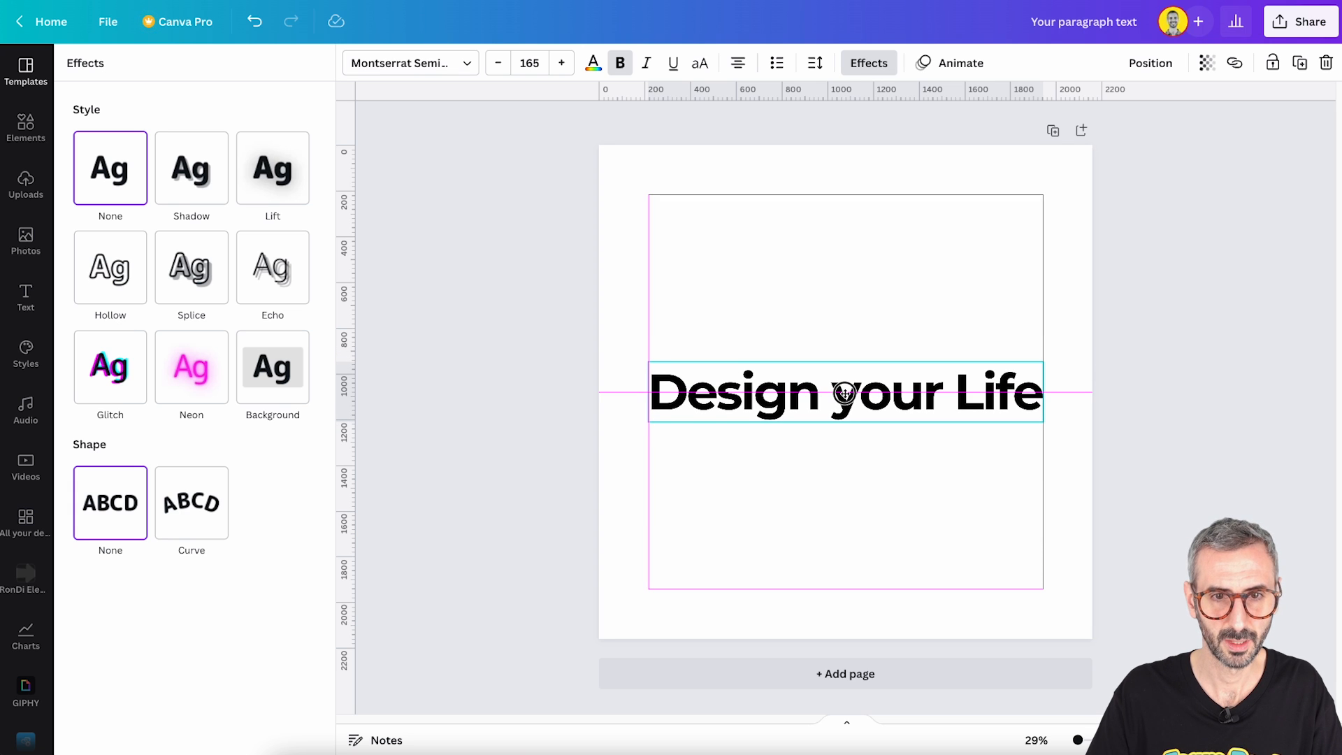
# - Add a blank second page and search the elements for "gradient", limited to graphics
pyautogui.click(842, 326)
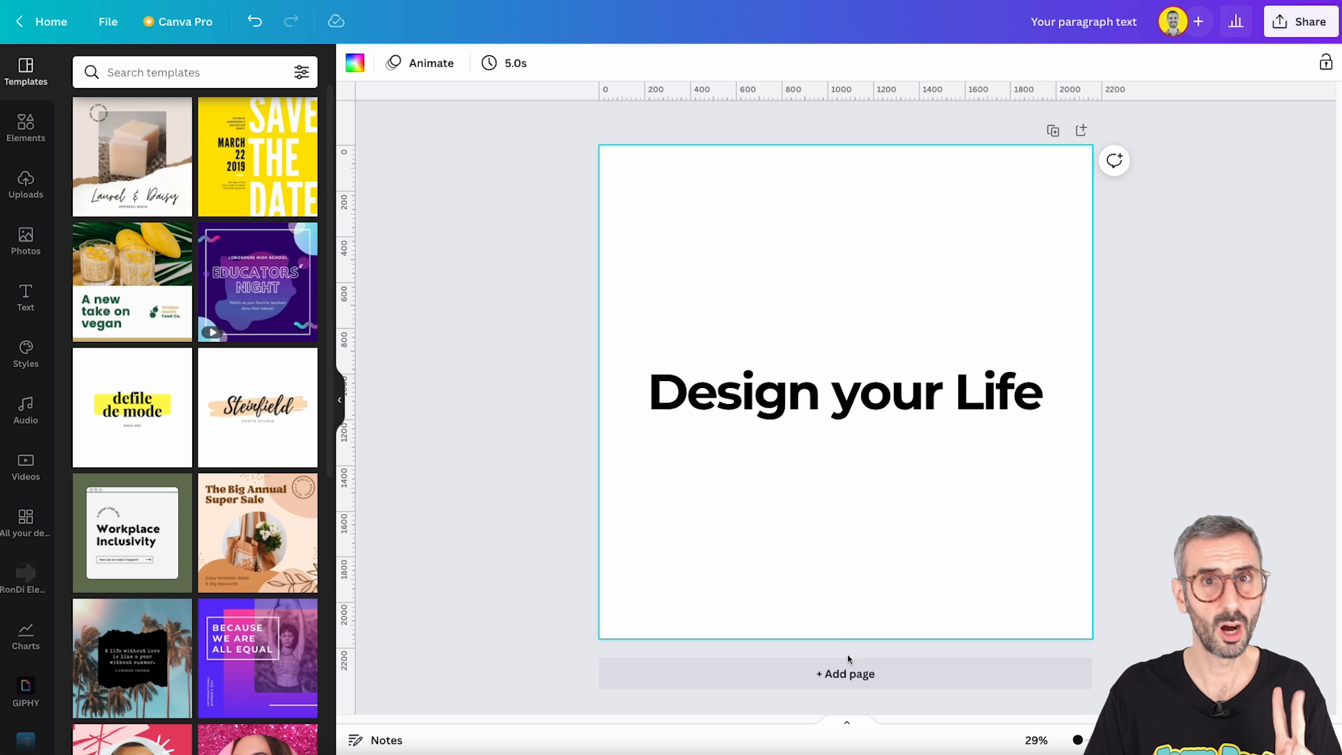
pyautogui.click(846, 669)
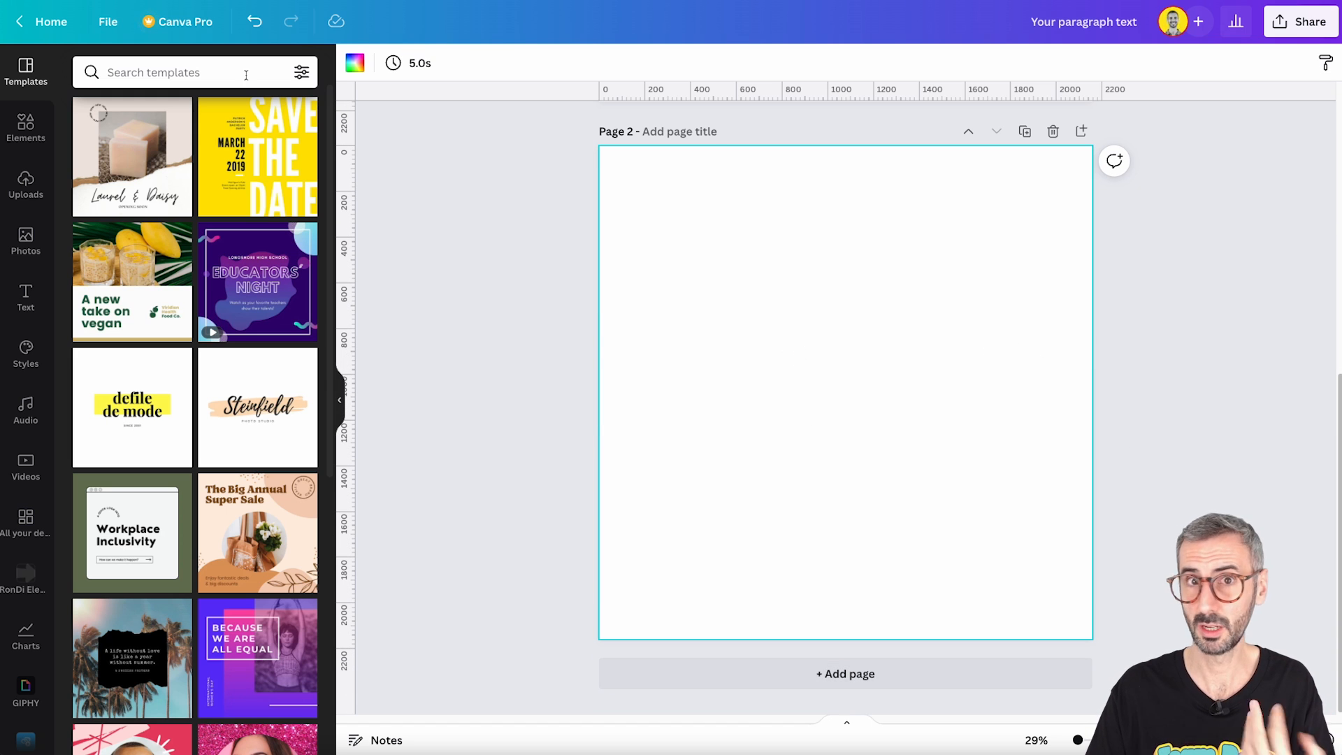
pyautogui.click(30, 125)
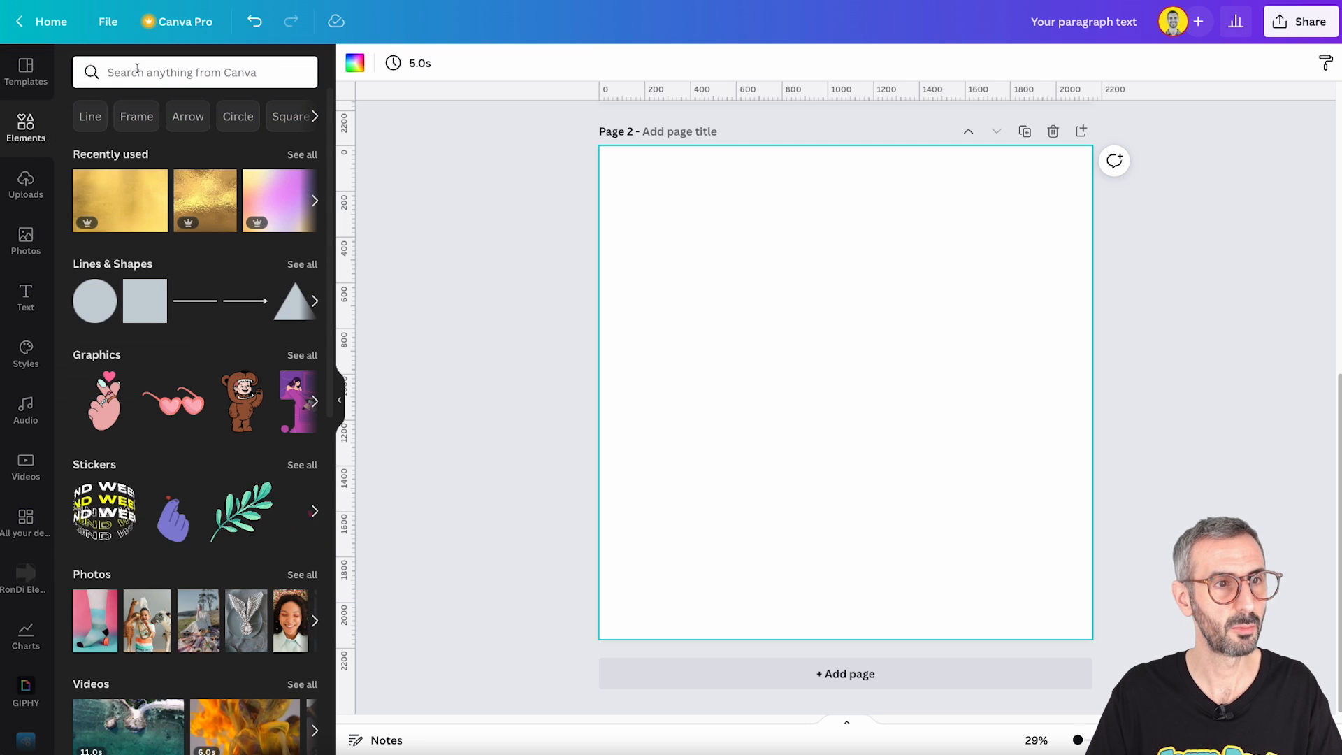
pyautogui.click(136, 70)
pyautogui.write('gradient')
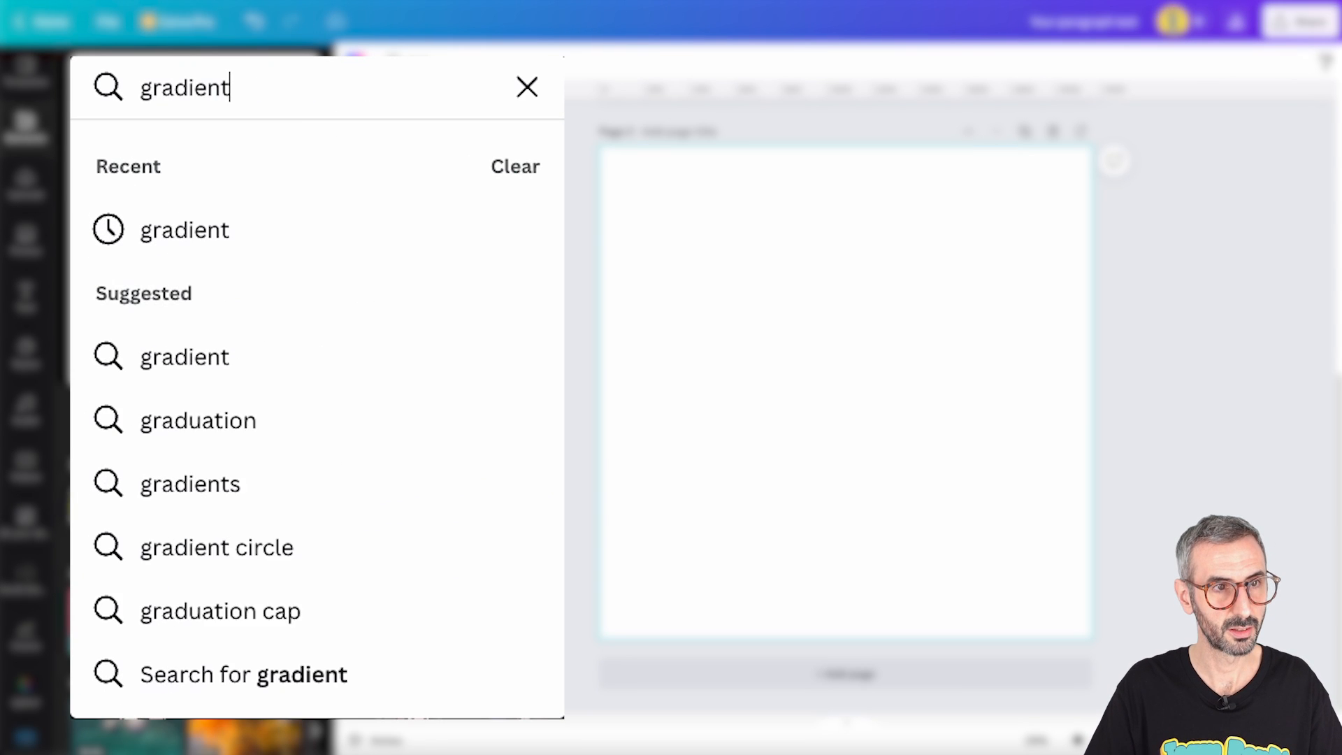
pyautogui.press('Return')
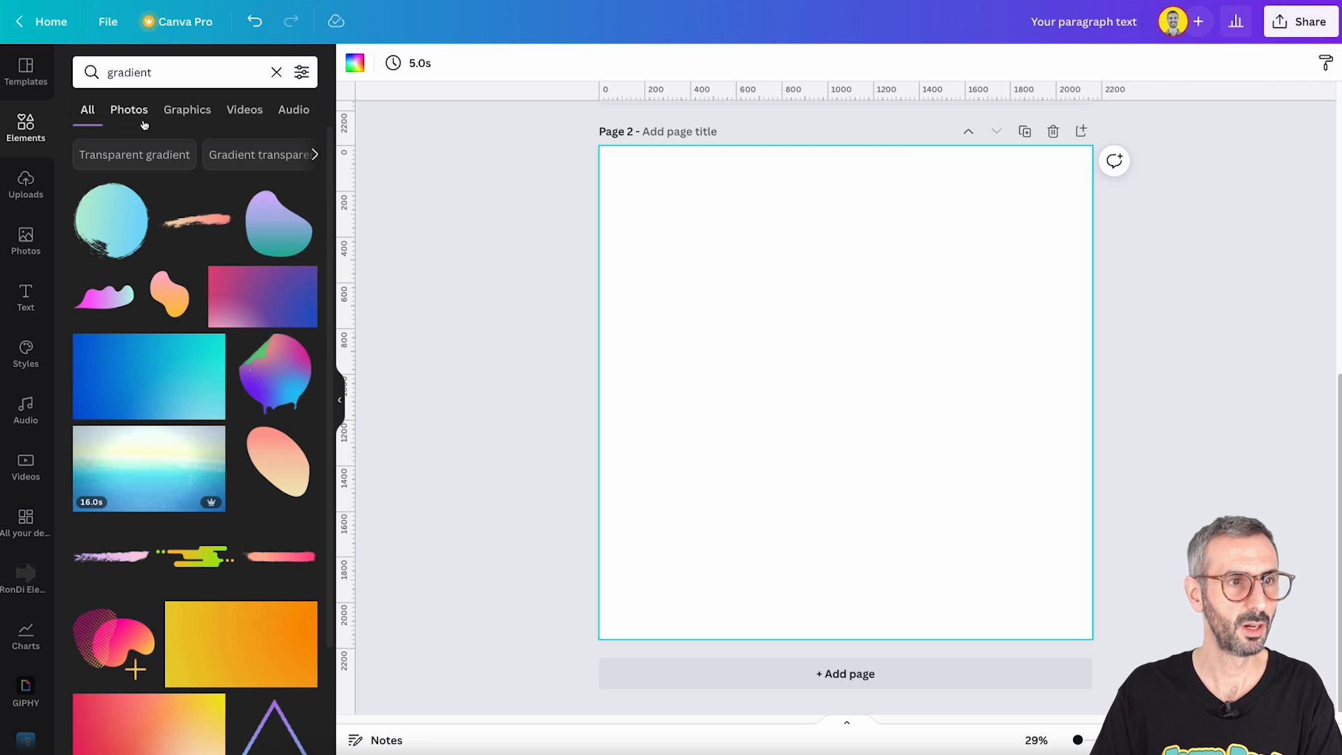
pyautogui.click(187, 110)
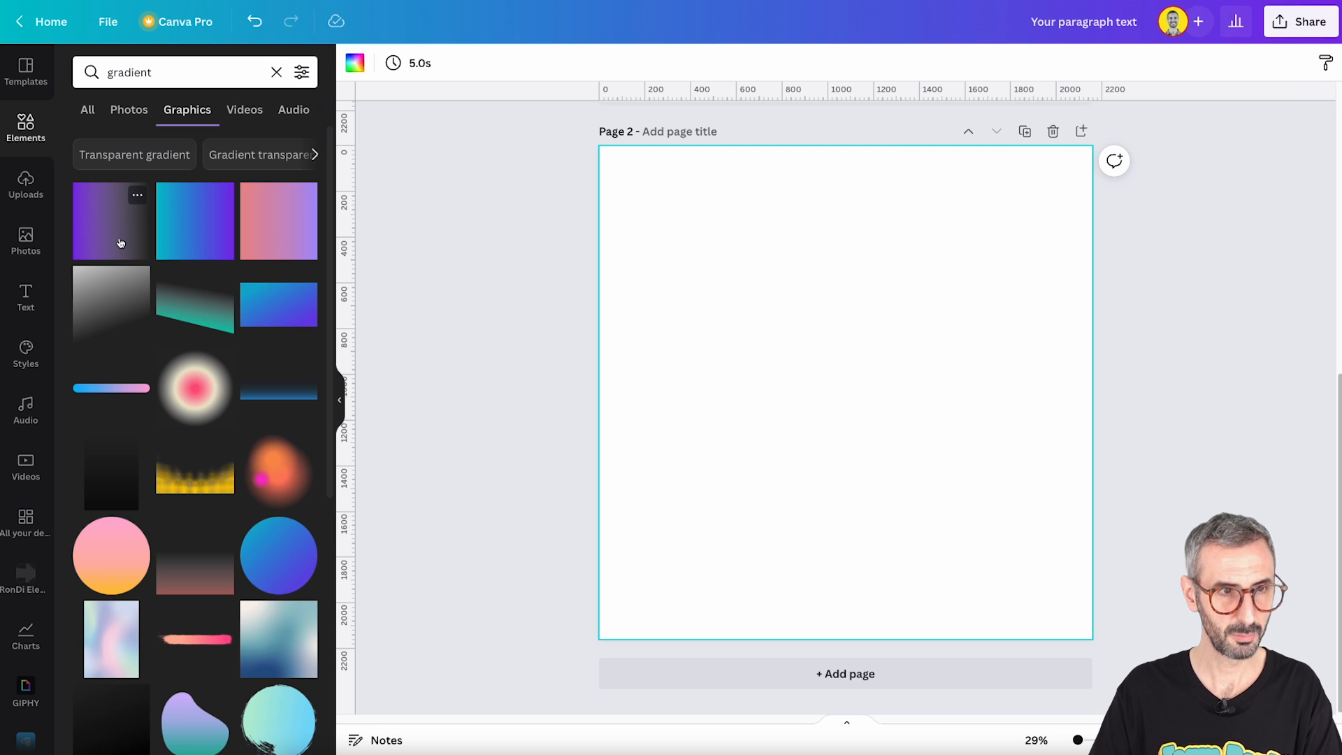
# - Look up the details of the first two gradient graphics in the results
pyautogui.click(137, 196)
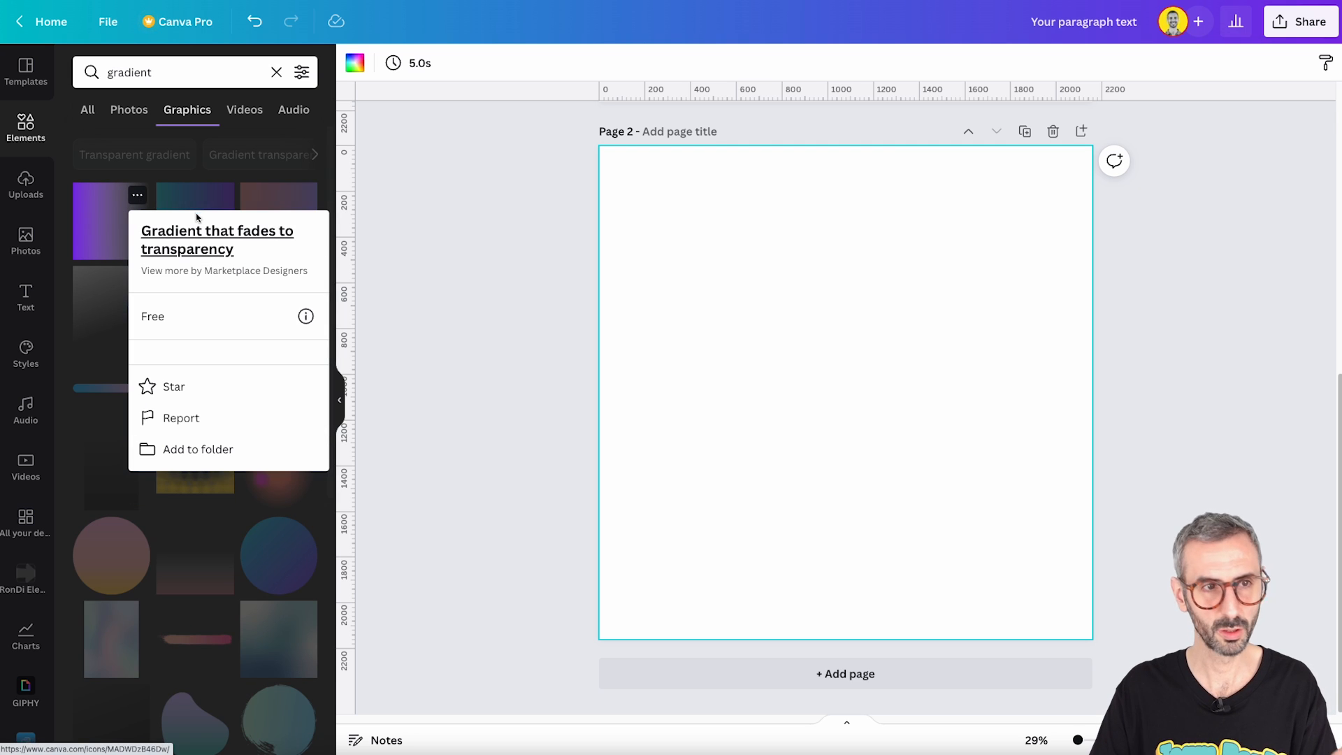
pyautogui.click(196, 180)
pyautogui.click(221, 195)
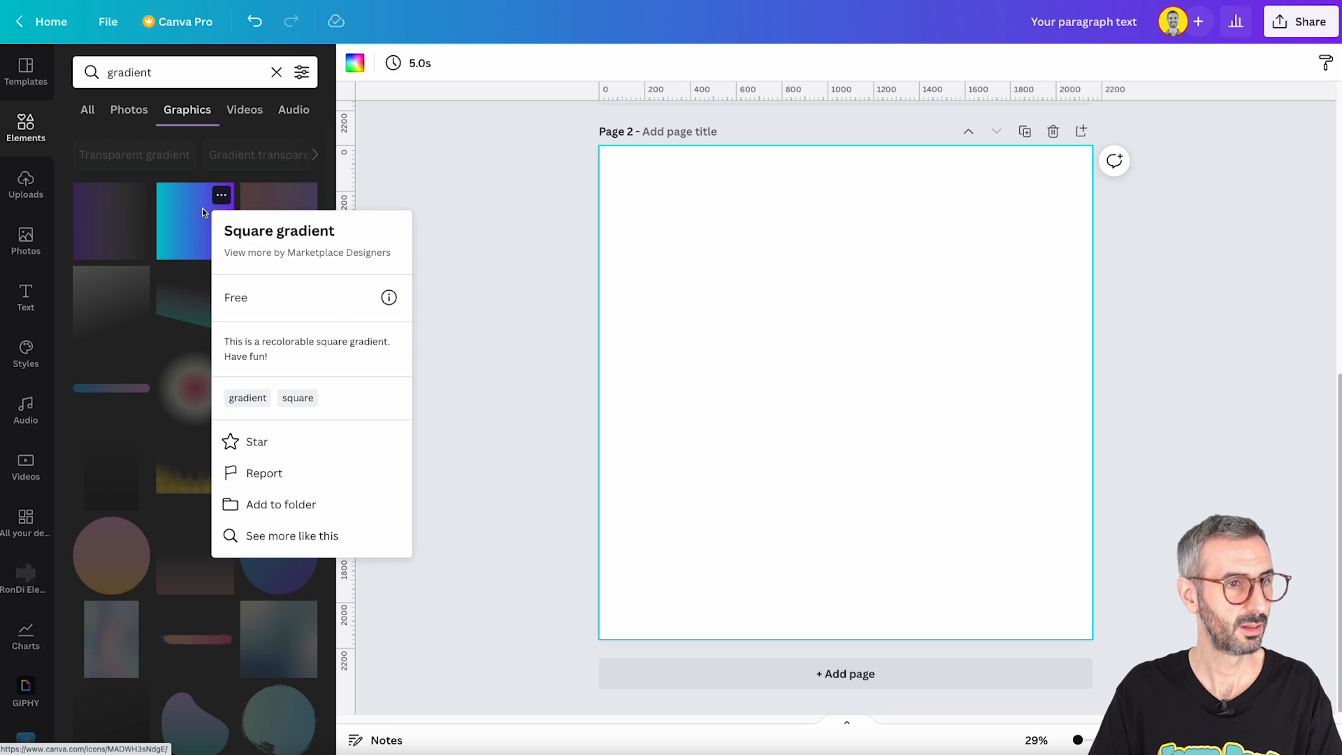
pyautogui.click(196, 221)
# - Insert the teal-to-purple square gradient, view its first colour option, and move the square to the page's upper-left area
pyautogui.click(197, 221)
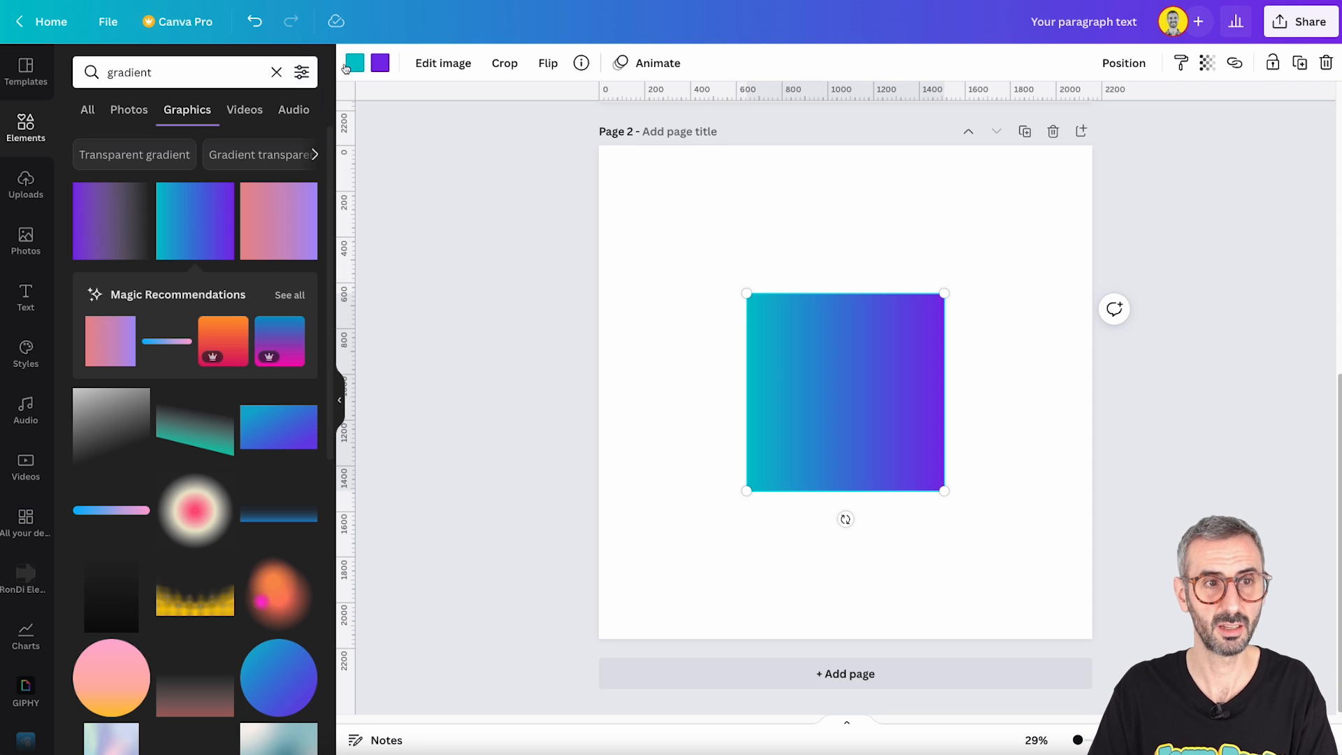
pyautogui.click(354, 63)
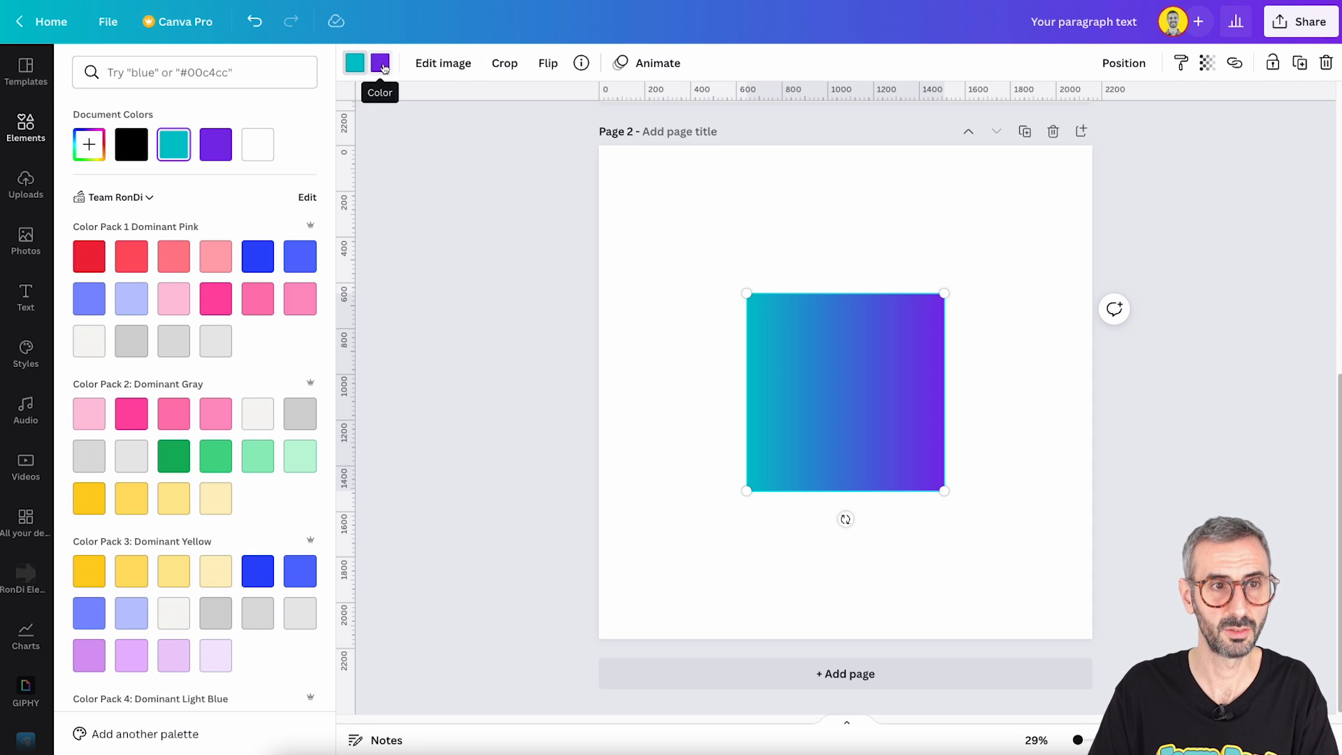
pyautogui.click(509, 216)
pyautogui.moveTo(768, 316); pyautogui.dragTo(687, 217)
# - Insert the pink-to-lilac square gradient at the page's lower right and the blue-to-purple rectangular gradient at its lower left
pyautogui.click(284, 233)
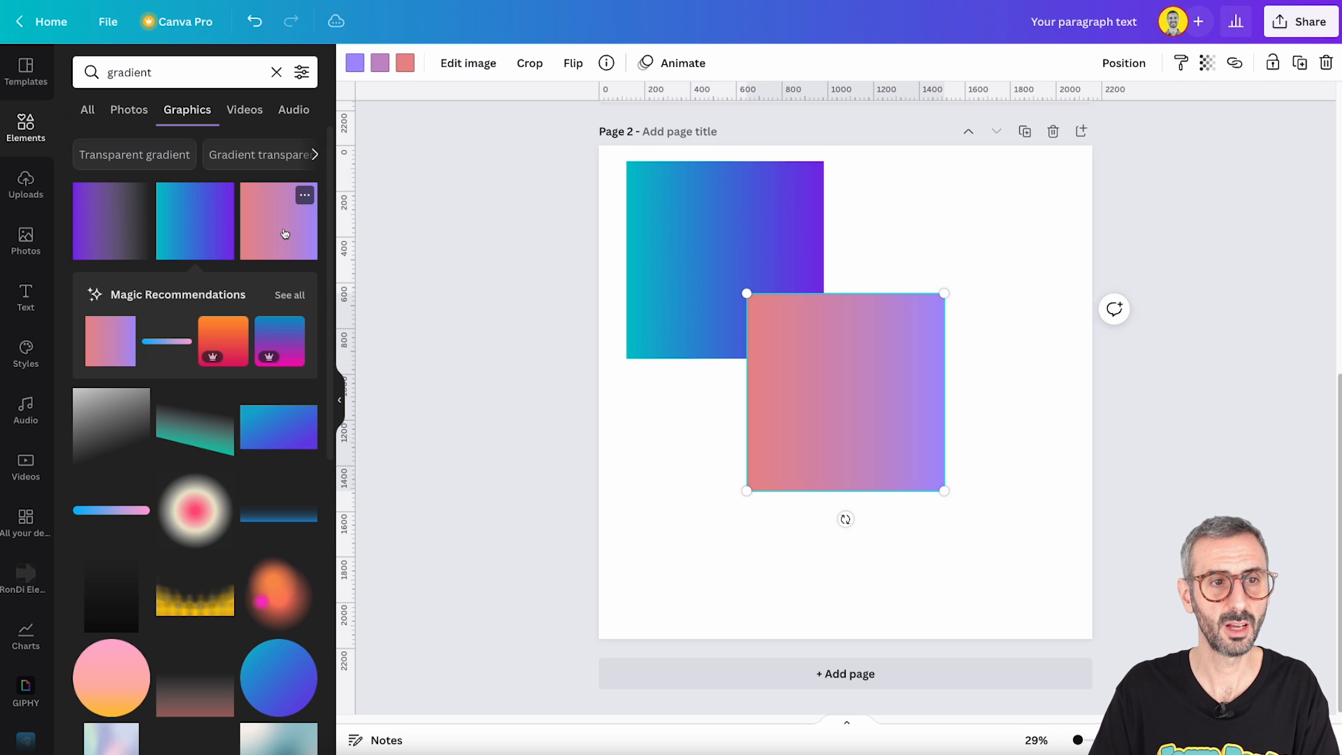
pyautogui.moveTo(803, 389); pyautogui.dragTo(894, 475)
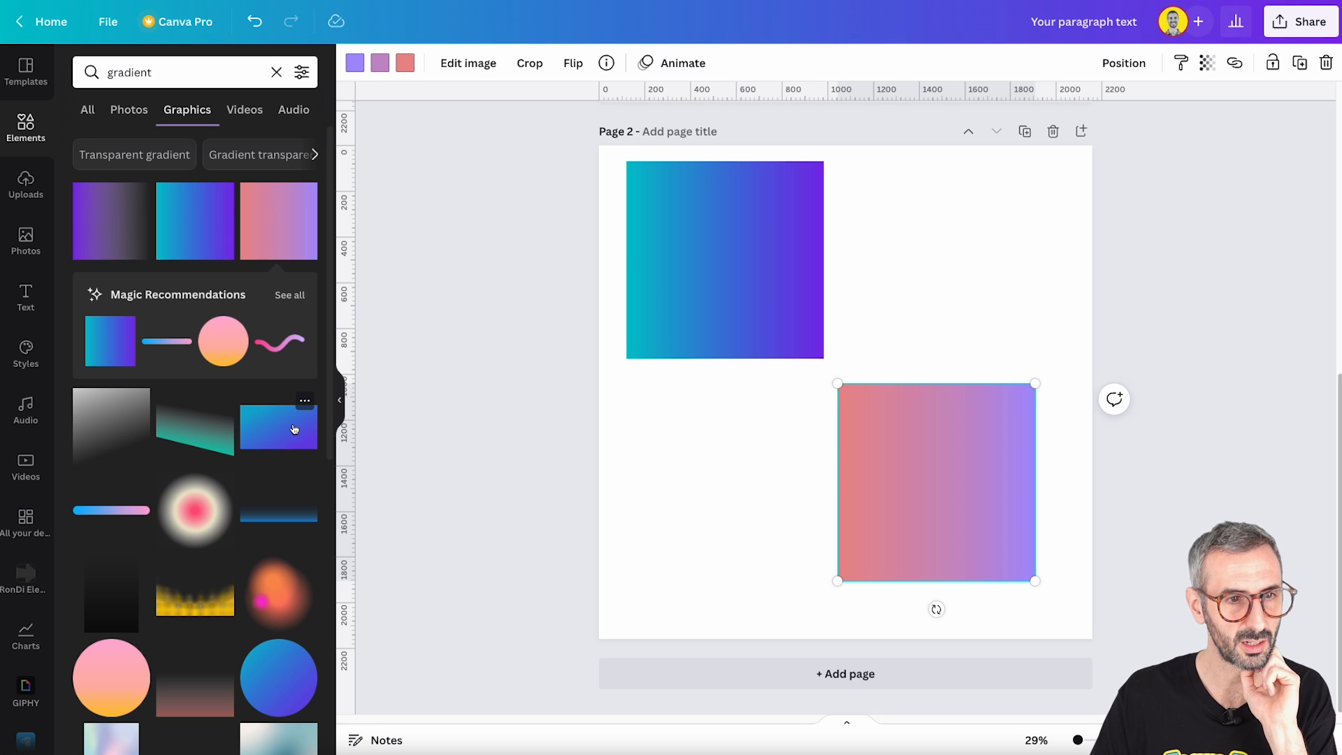
pyautogui.click(294, 429)
pyautogui.moveTo(834, 393); pyautogui.dragTo(715, 437)
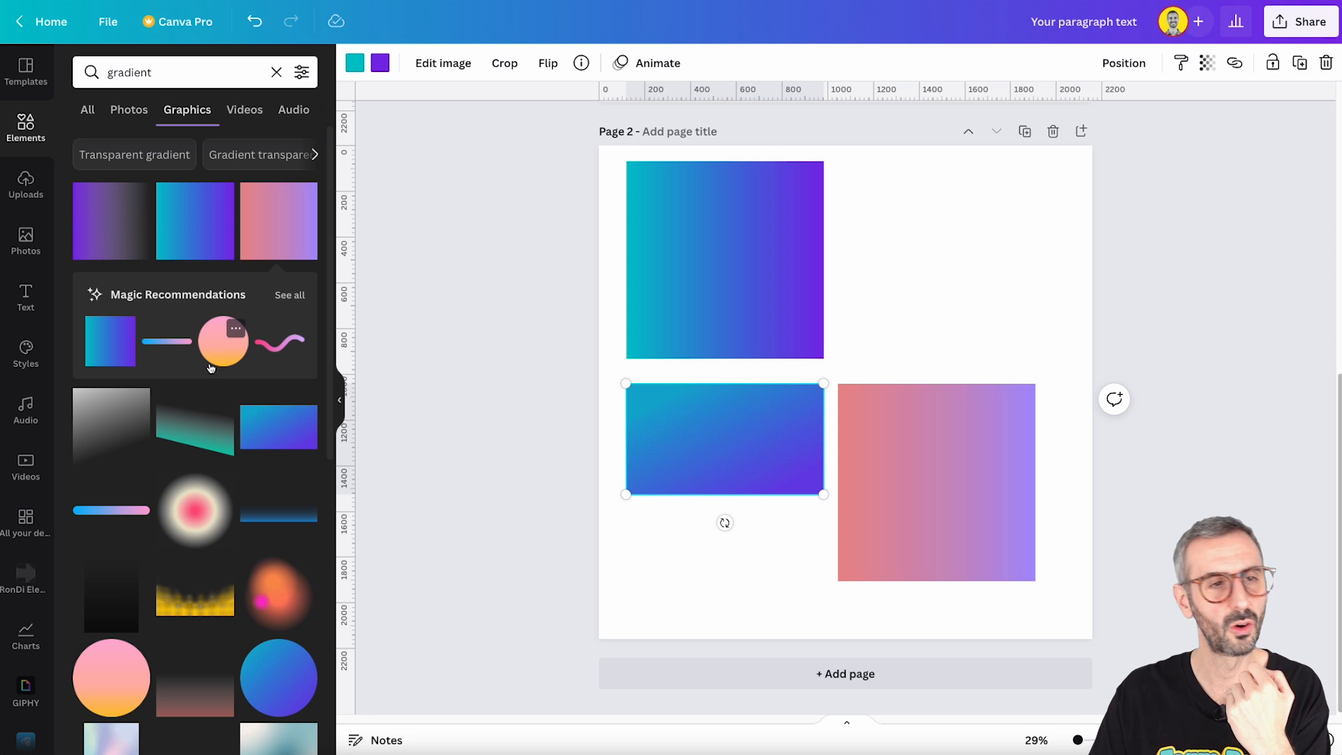
# - Search the graphics for "canva"
pyautogui.click(130, 72)
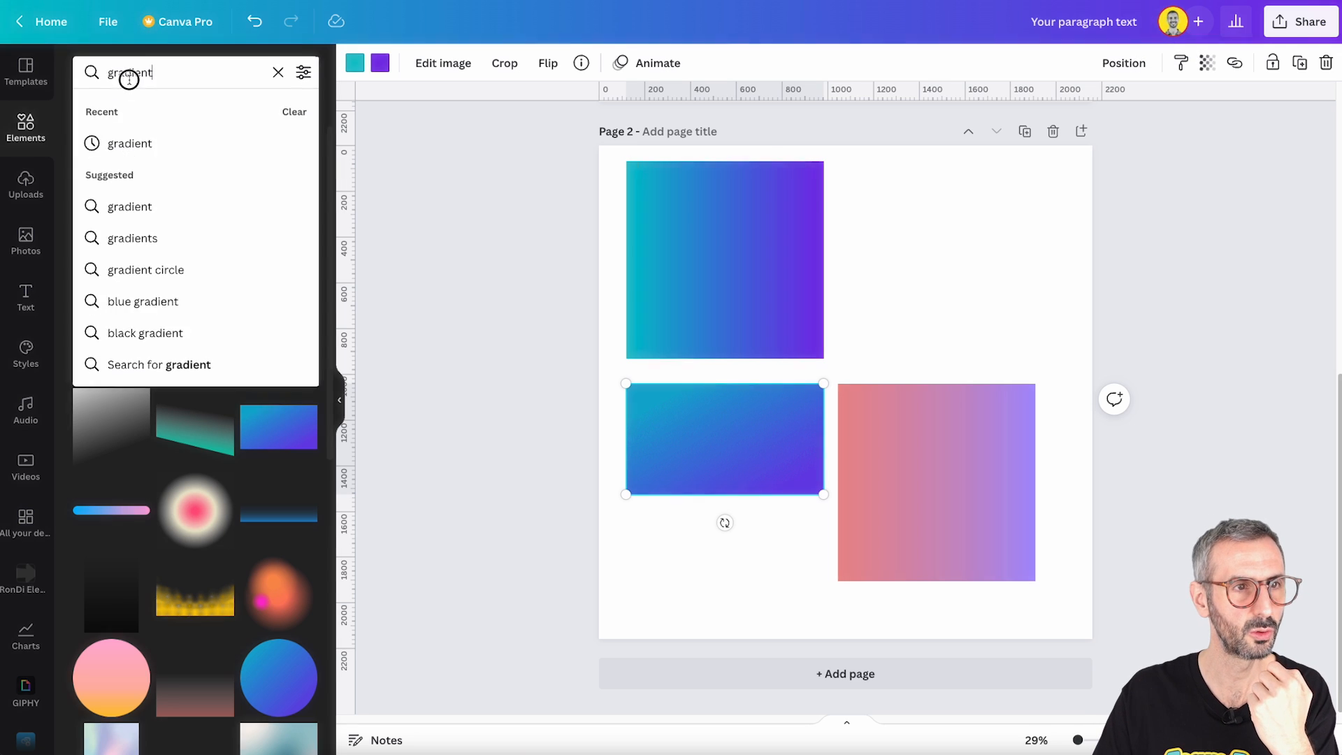
pyautogui.doubleClick(130, 72)
pyautogui.write('canva')
pyautogui.press('Return')
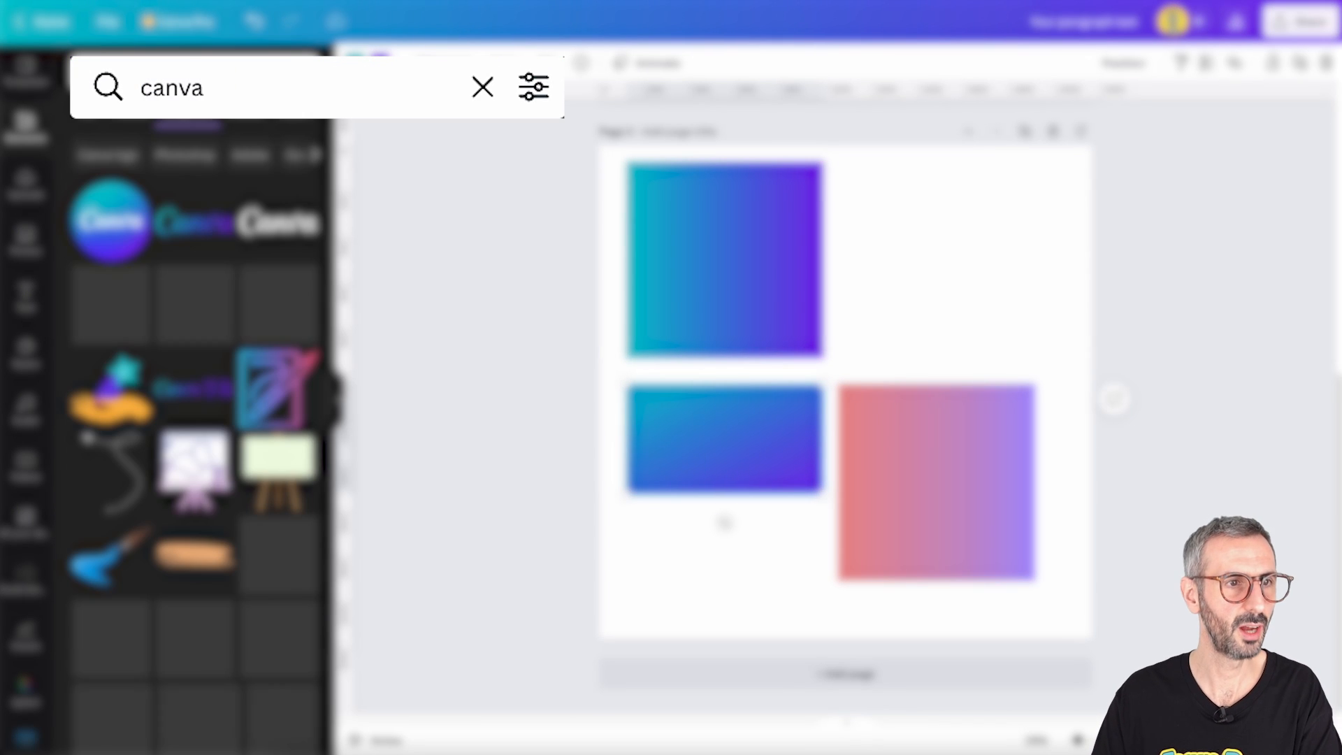
# - Insert the gradient-coloured Canva wordmark and position it above the pink-to-lilac square
pyautogui.click(194, 221)
pyautogui.moveTo(804, 401); pyautogui.dragTo(924, 227)
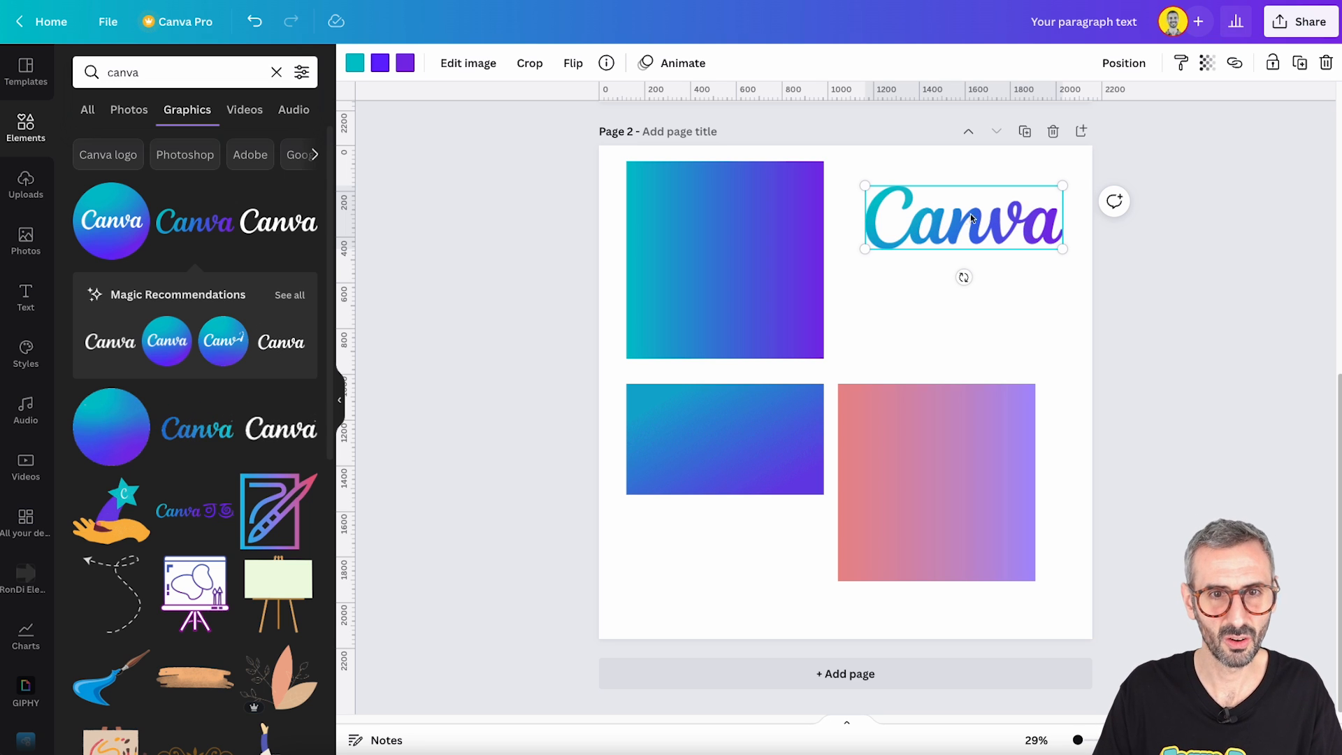
pyautogui.moveTo(971, 228); pyautogui.dragTo(957, 280)
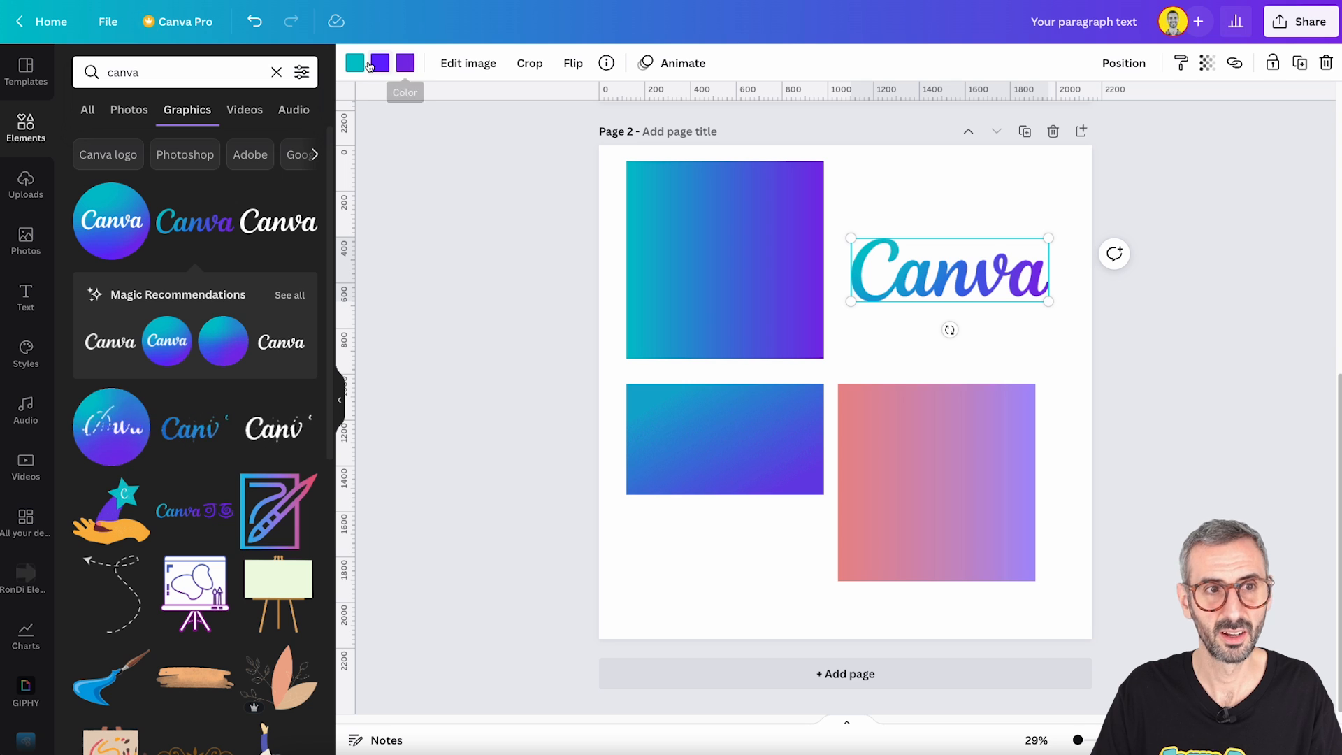
pyautogui.moveTo(922, 279); pyautogui.dragTo(917, 269)
pyautogui.click(916, 203)
pyautogui.click(940, 258)
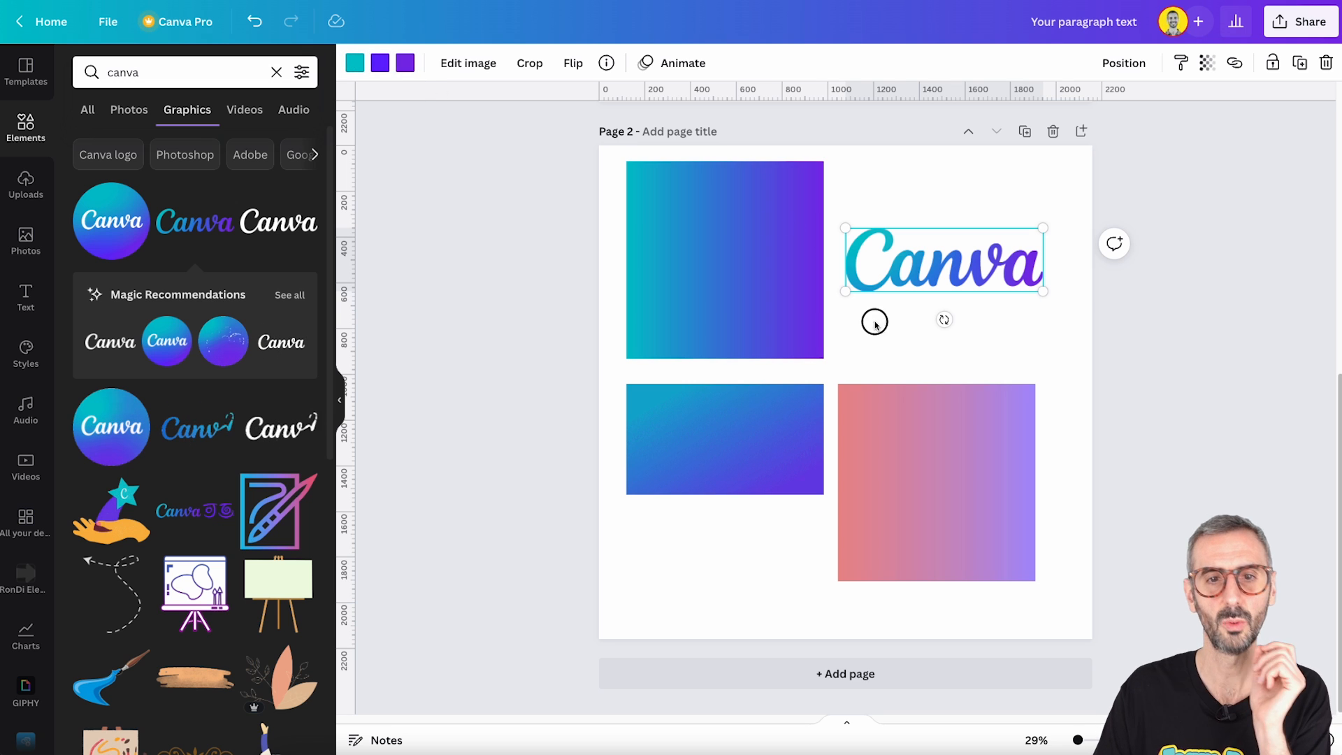
# - Copy the Canva logo's style onto the pink-to-lilac square gradient
pyautogui.click(940, 317)
pyautogui.click(916, 417)
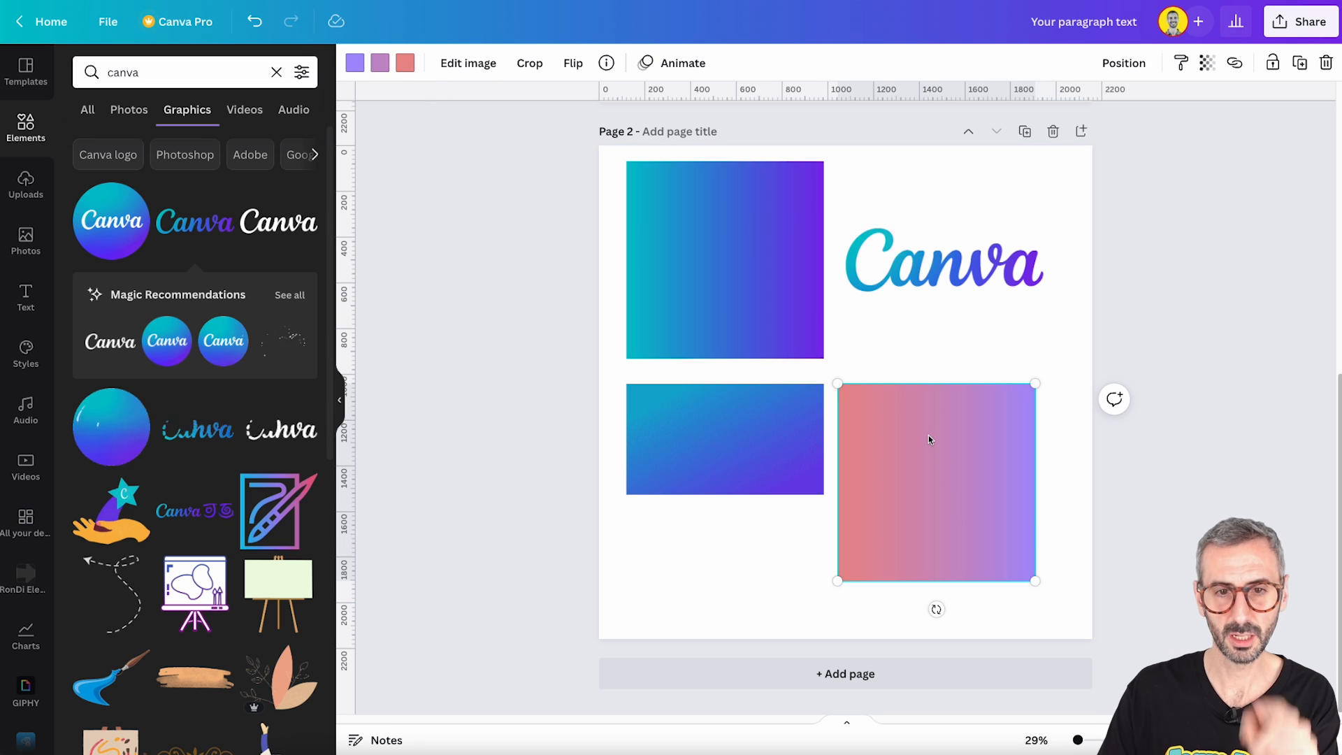
pyautogui.click(915, 258)
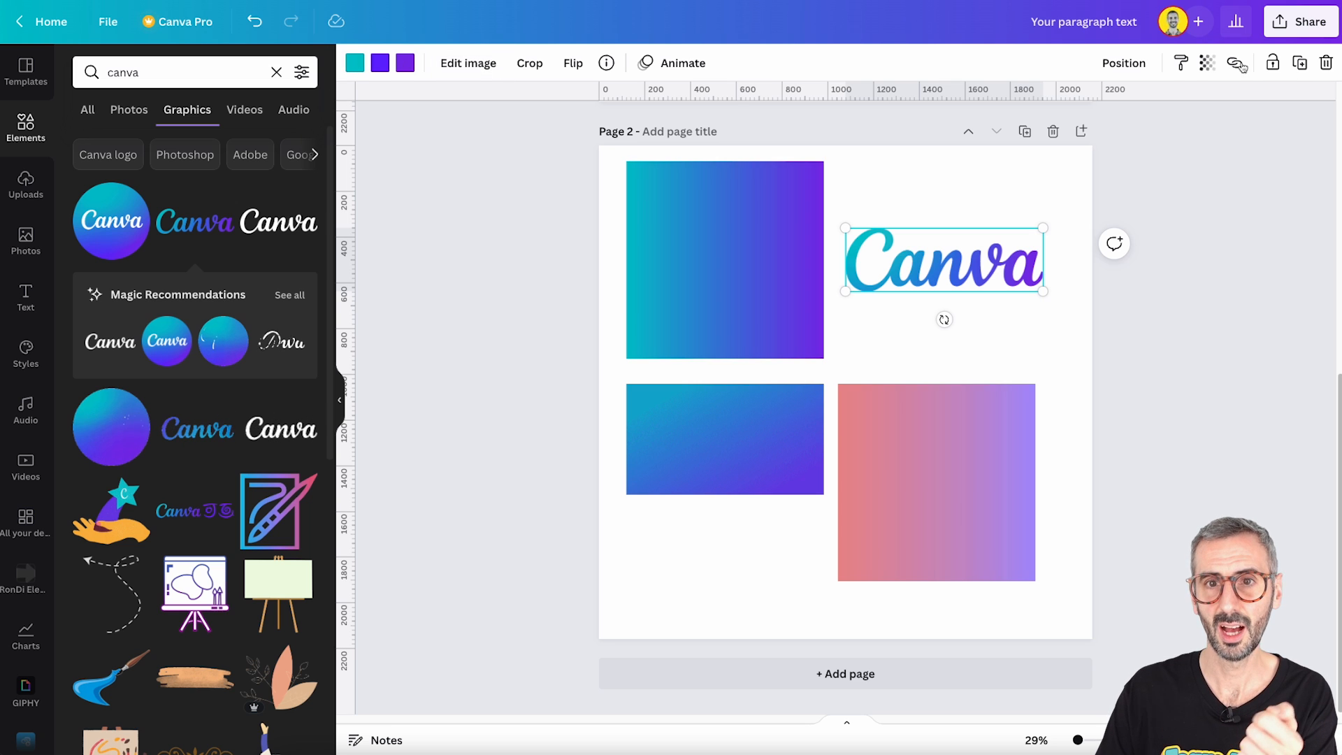
pyautogui.click(1181, 65)
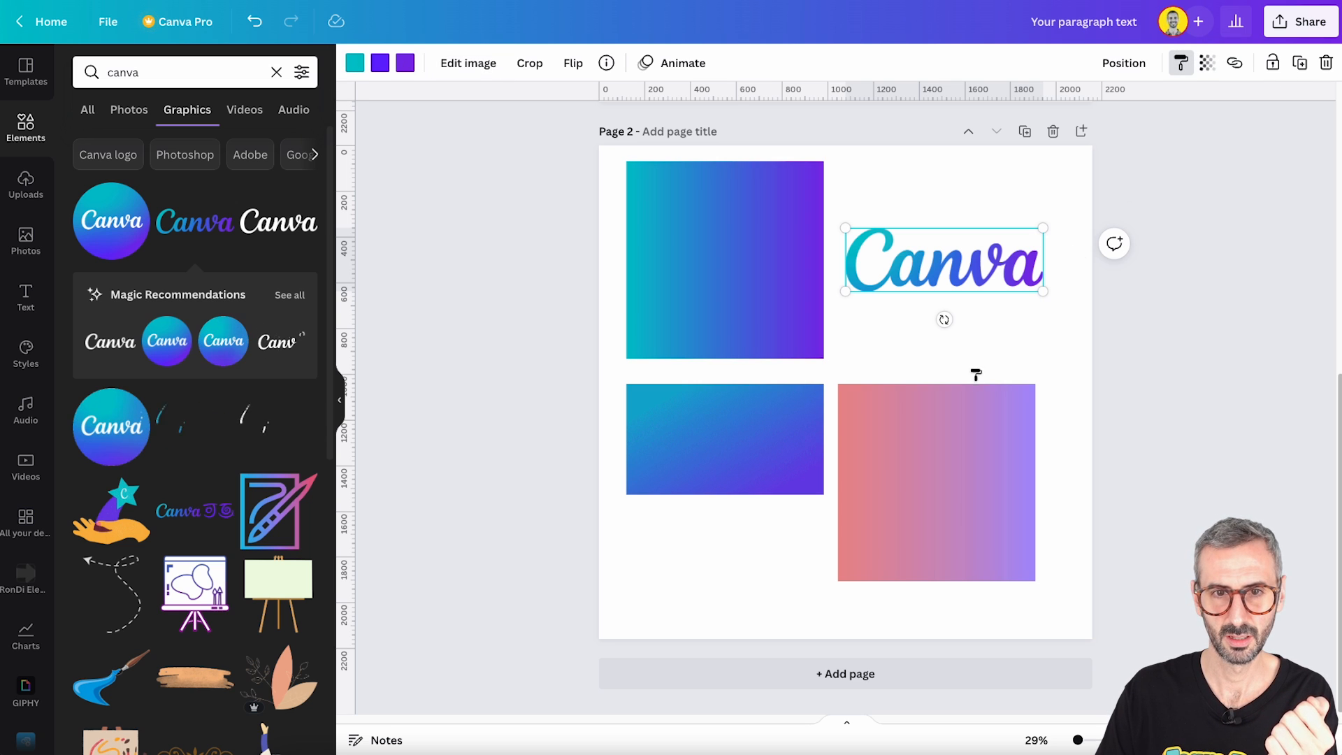
pyautogui.click(937, 436)
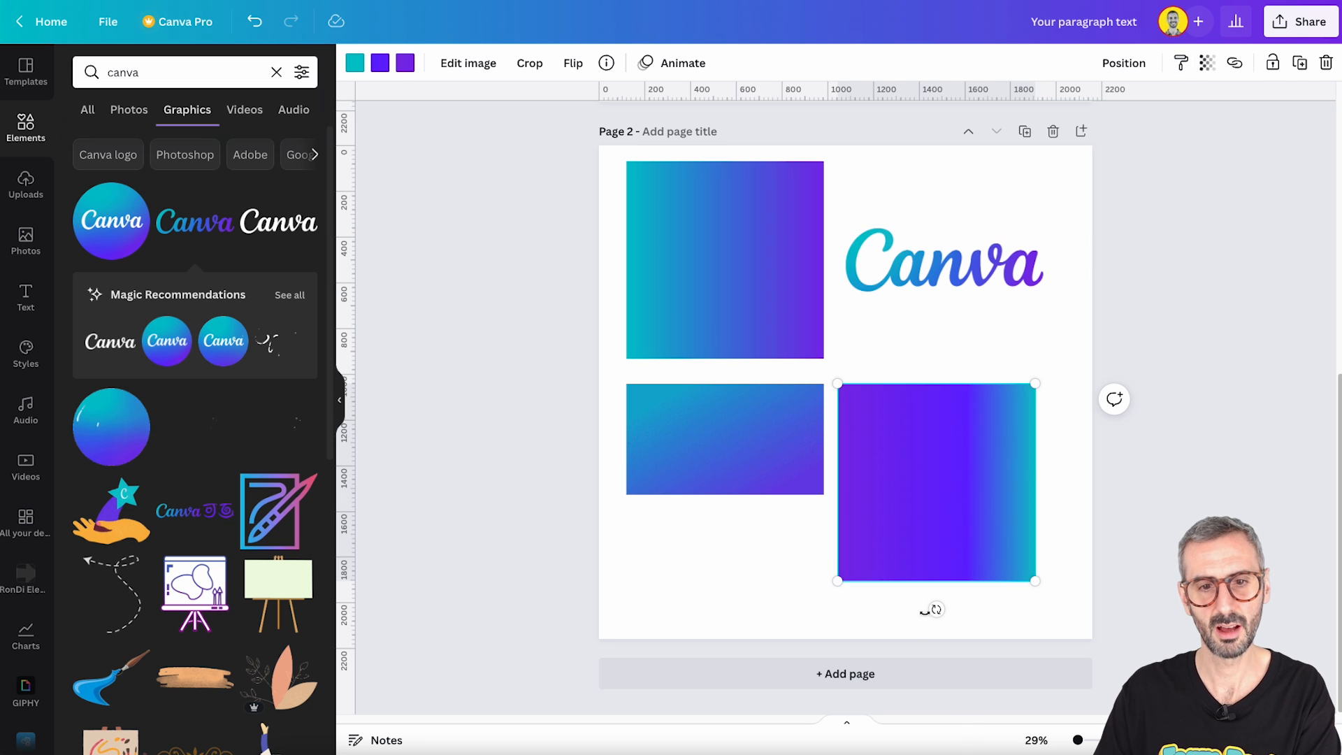
# - Rotate the recoloured square half a turn so teal sits on its left side, and position it below the Canva logo
pyautogui.moveTo(936, 609); pyautogui.dragTo(940, 391)
pyautogui.moveTo(958, 530); pyautogui.dragTo(968, 484)
pyautogui.moveTo(883, 499); pyautogui.dragTo(889, 467)
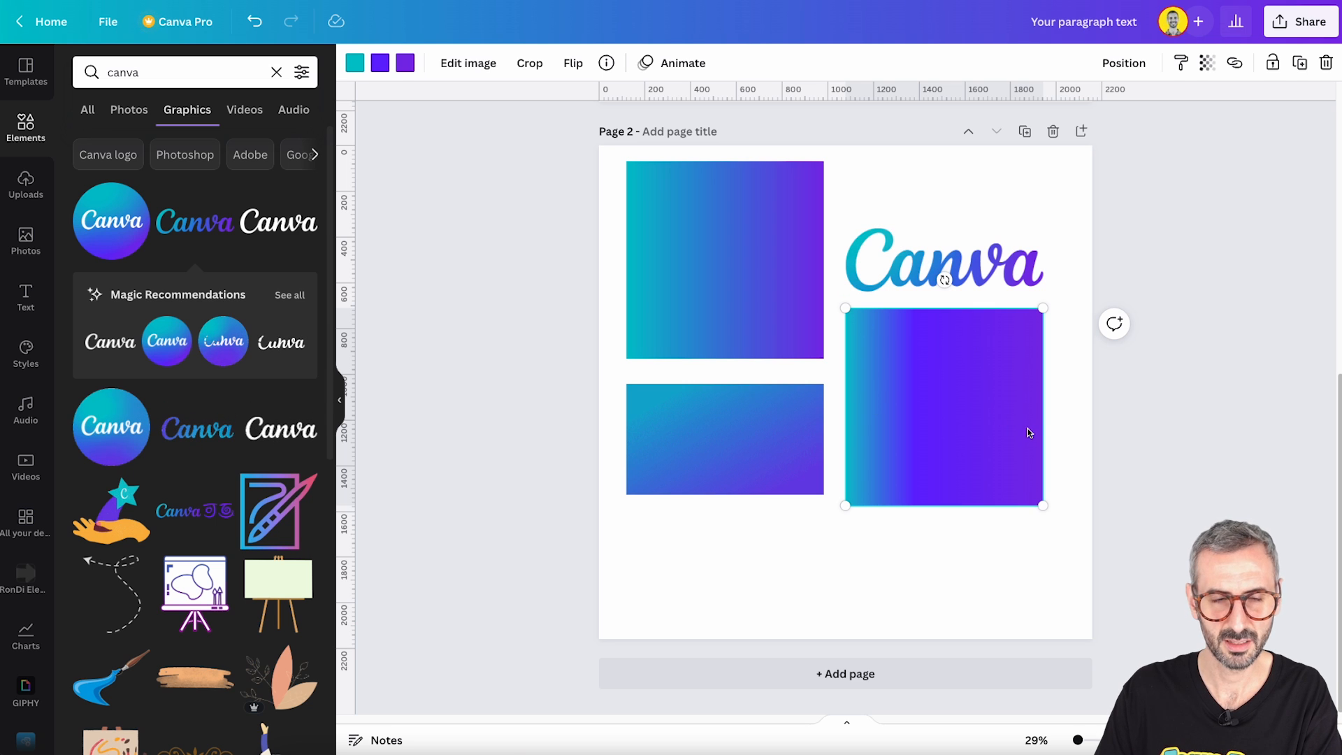
pyautogui.click(712, 249)
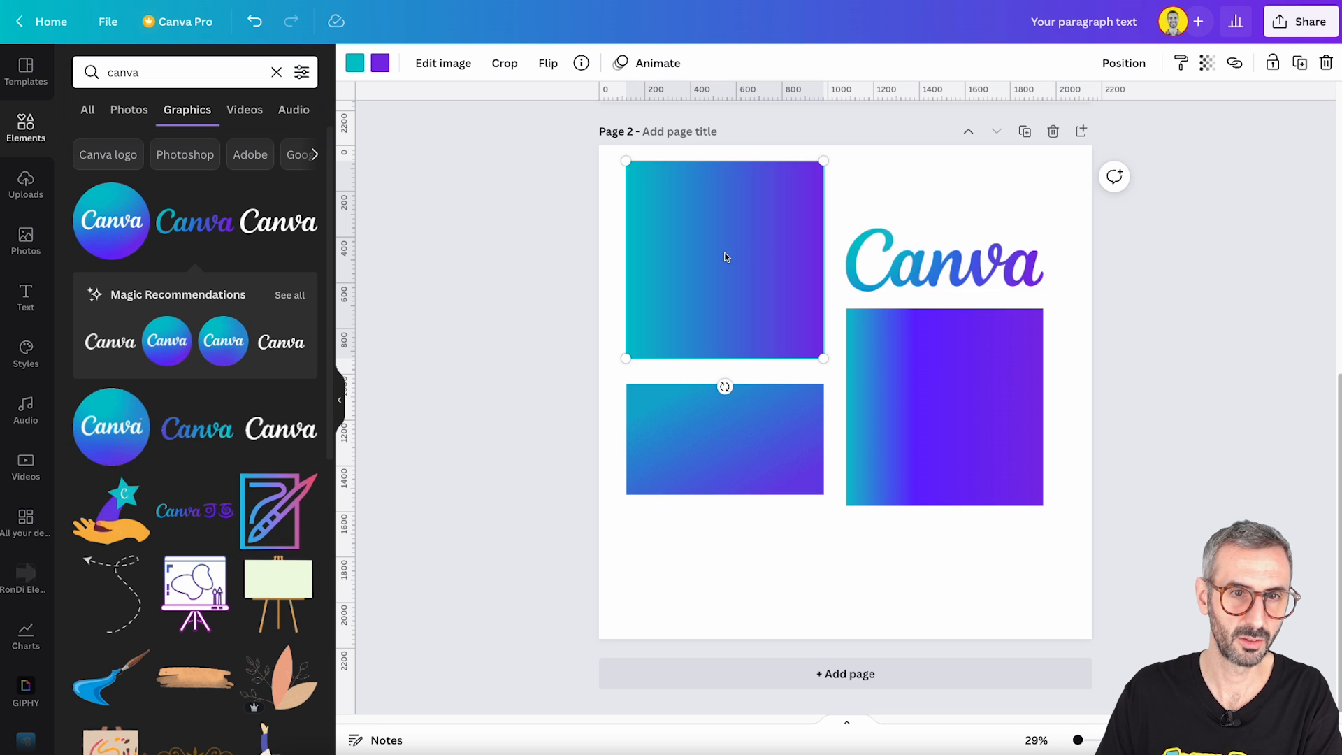
pyautogui.moveTo(1006, 438); pyautogui.dragTo(1019, 494)
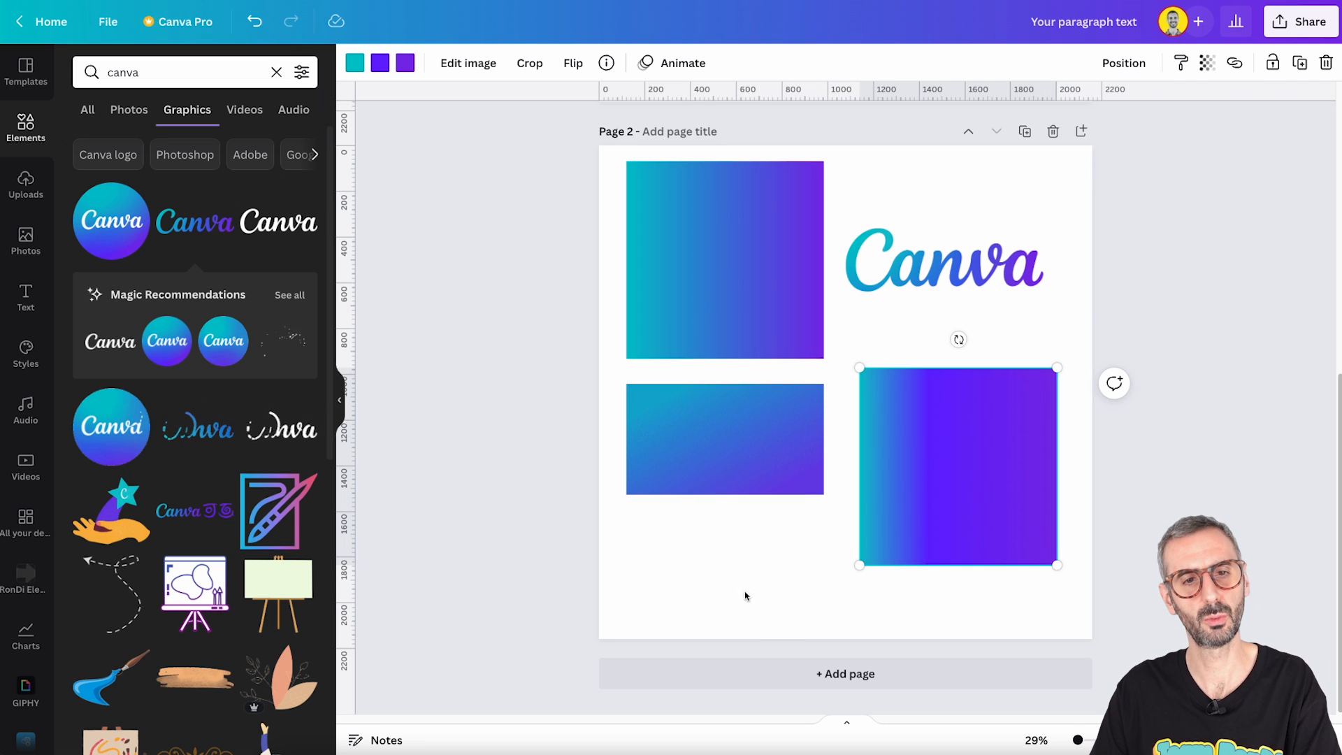
# - Delete the teal-to-purple square, the blue-to-purple rectangle and the Canva logo from the page
pyautogui.click(726, 565)
pyautogui.moveTo(727, 565); pyautogui.dragTo(728, 263)
pyautogui.press('Delete')
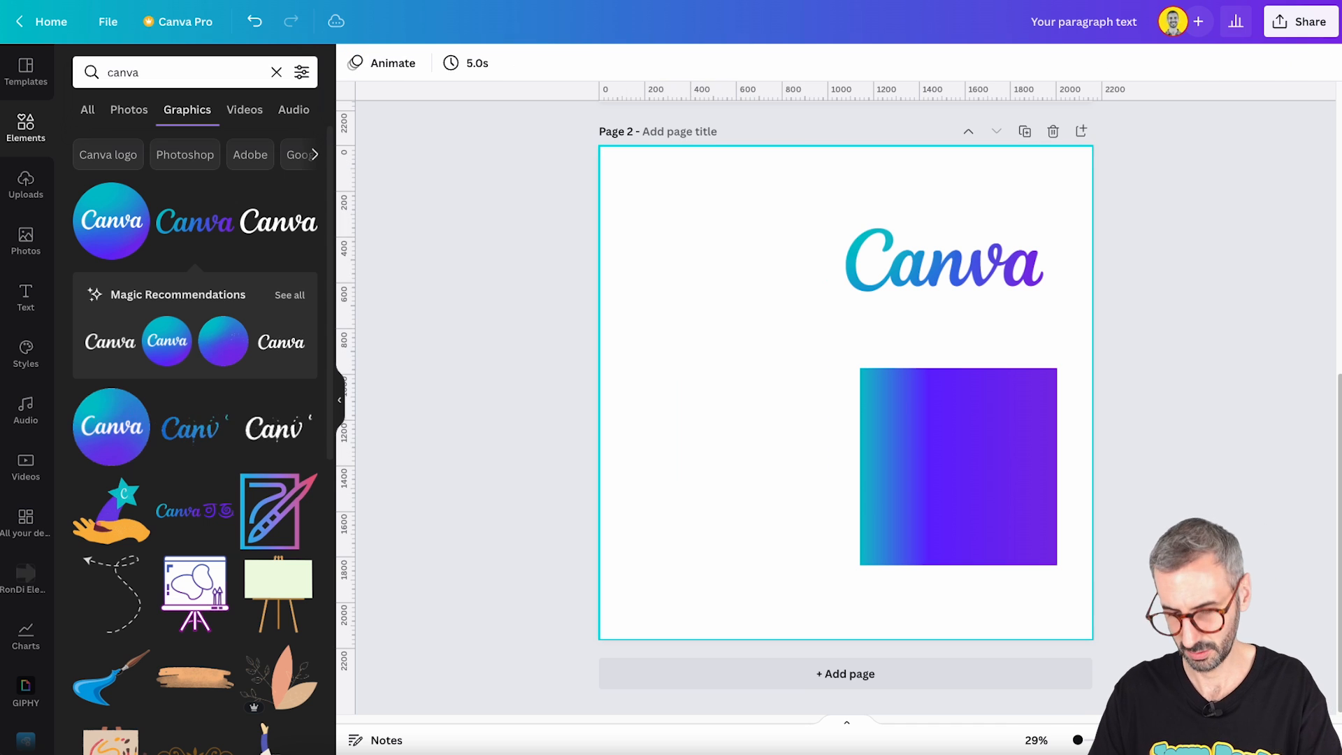
pyautogui.click(871, 229)
pyautogui.press('Delete')
# - Move the remaining gradient square and enlarge it to cover the whole page
pyautogui.click(964, 462)
pyautogui.moveTo(964, 462); pyautogui.dragTo(865, 365)
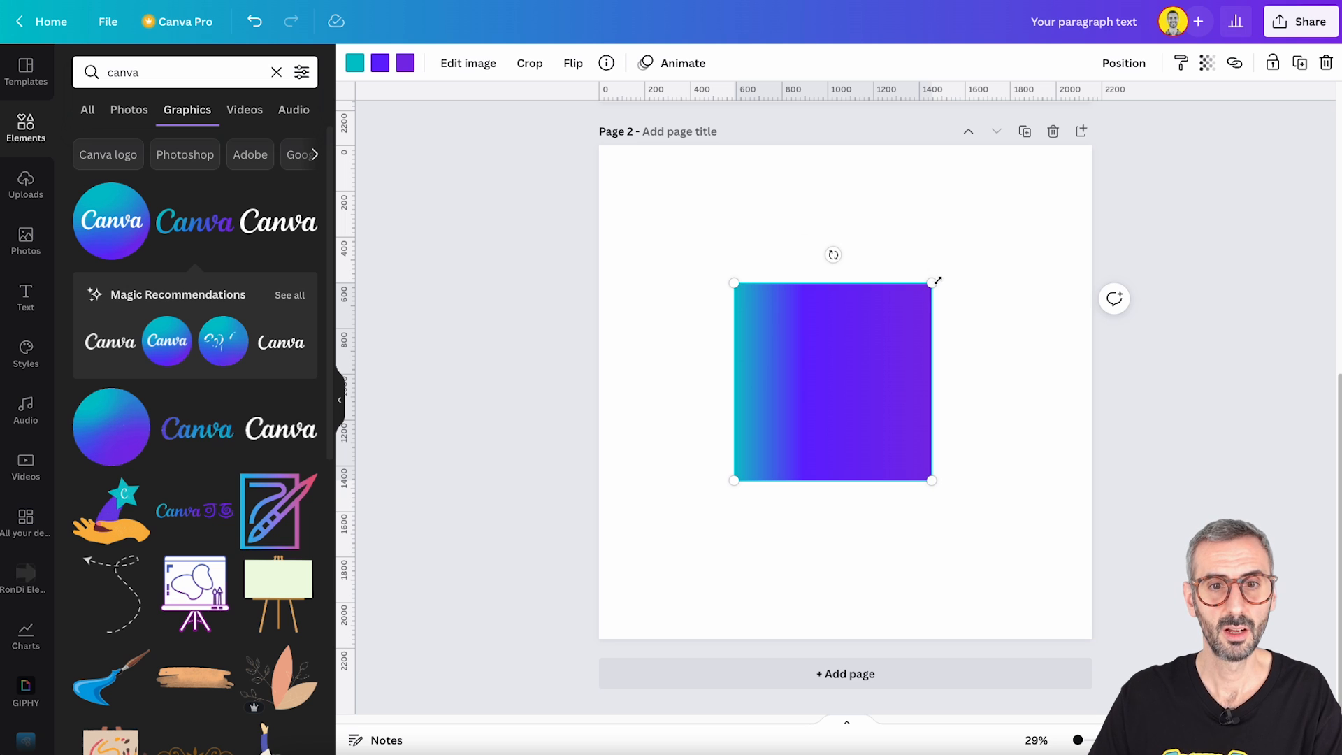
pyautogui.moveTo(880, 365); pyautogui.dragTo(1028, 239)
pyautogui.moveTo(890, 353); pyautogui.dragTo(607, 644)
pyautogui.click(437, 529)
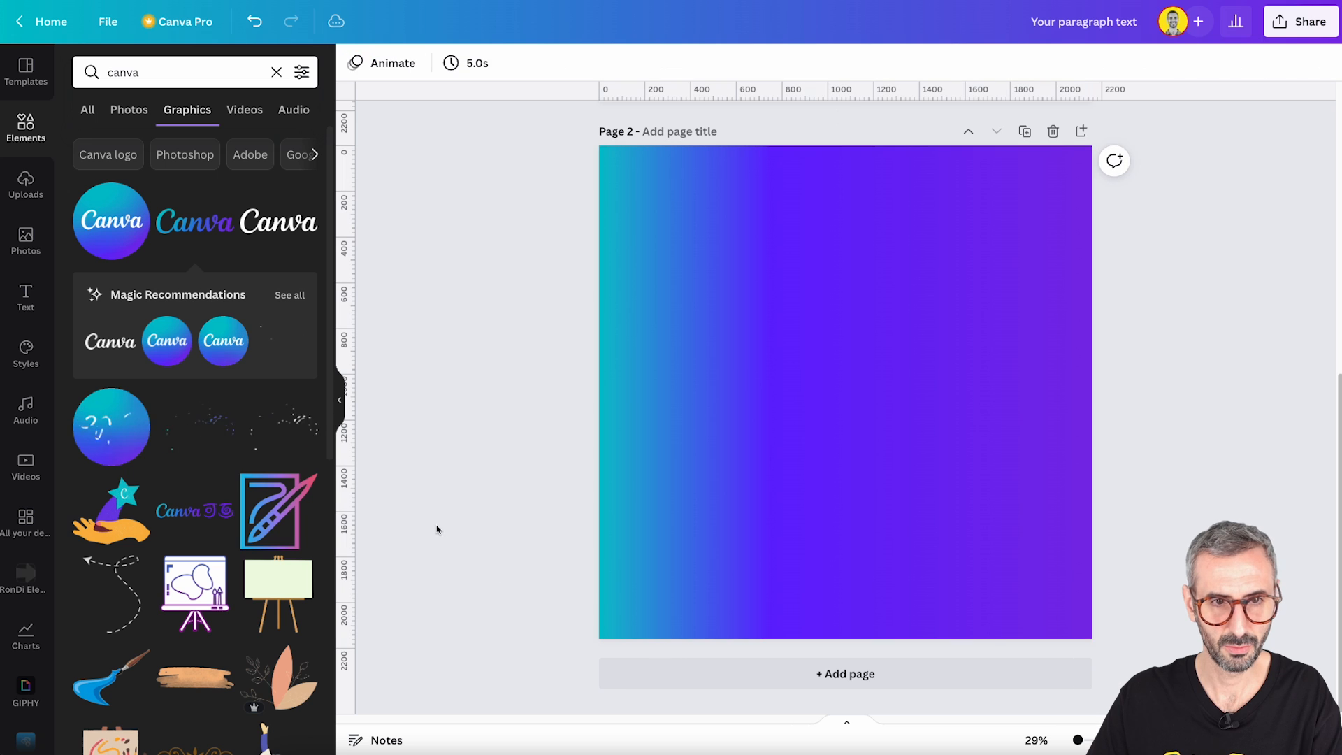
# - Crop the gradient by enlarging the image inside its frame and shifting it to the right
pyautogui.click(853, 335)
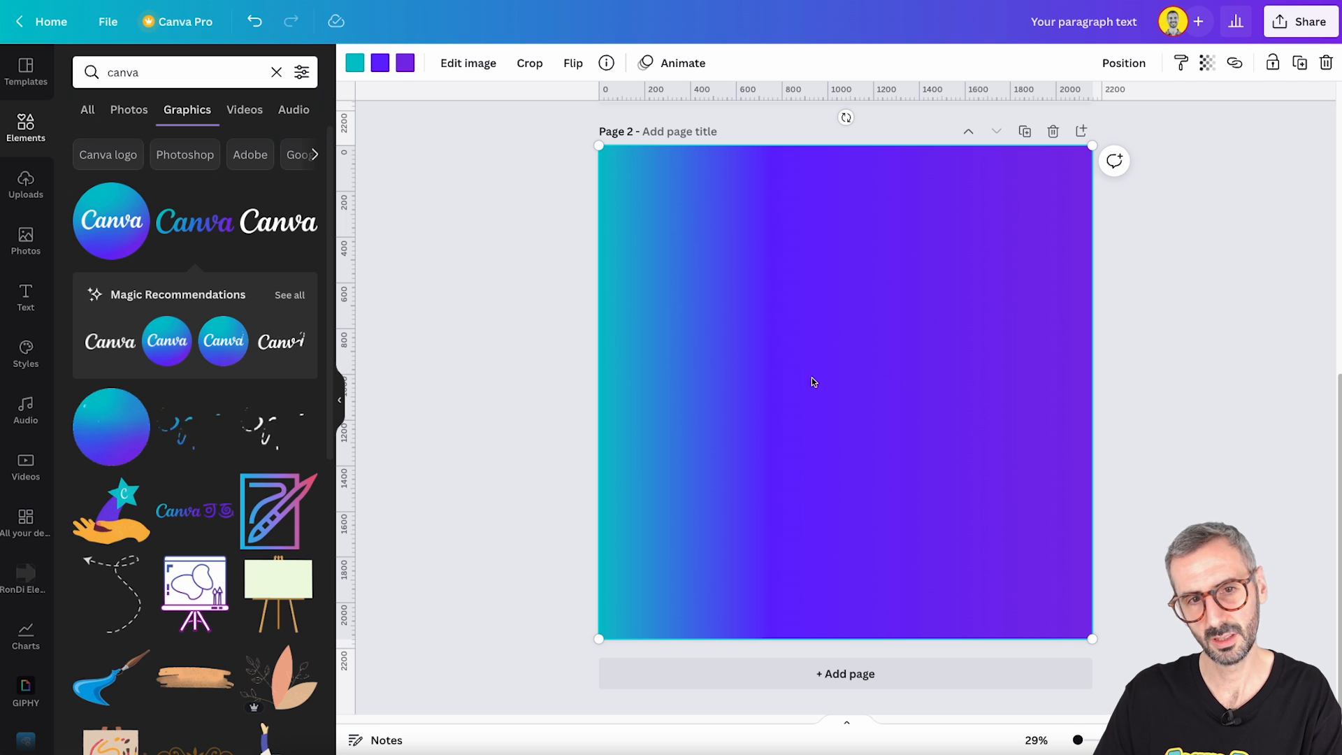
pyautogui.doubleClick(668, 337)
pyautogui.moveTo(597, 639); pyautogui.dragTo(467, 677)
pyautogui.moveTo(548, 469); pyautogui.dragTo(624, 459)
pyautogui.click(536, 426)
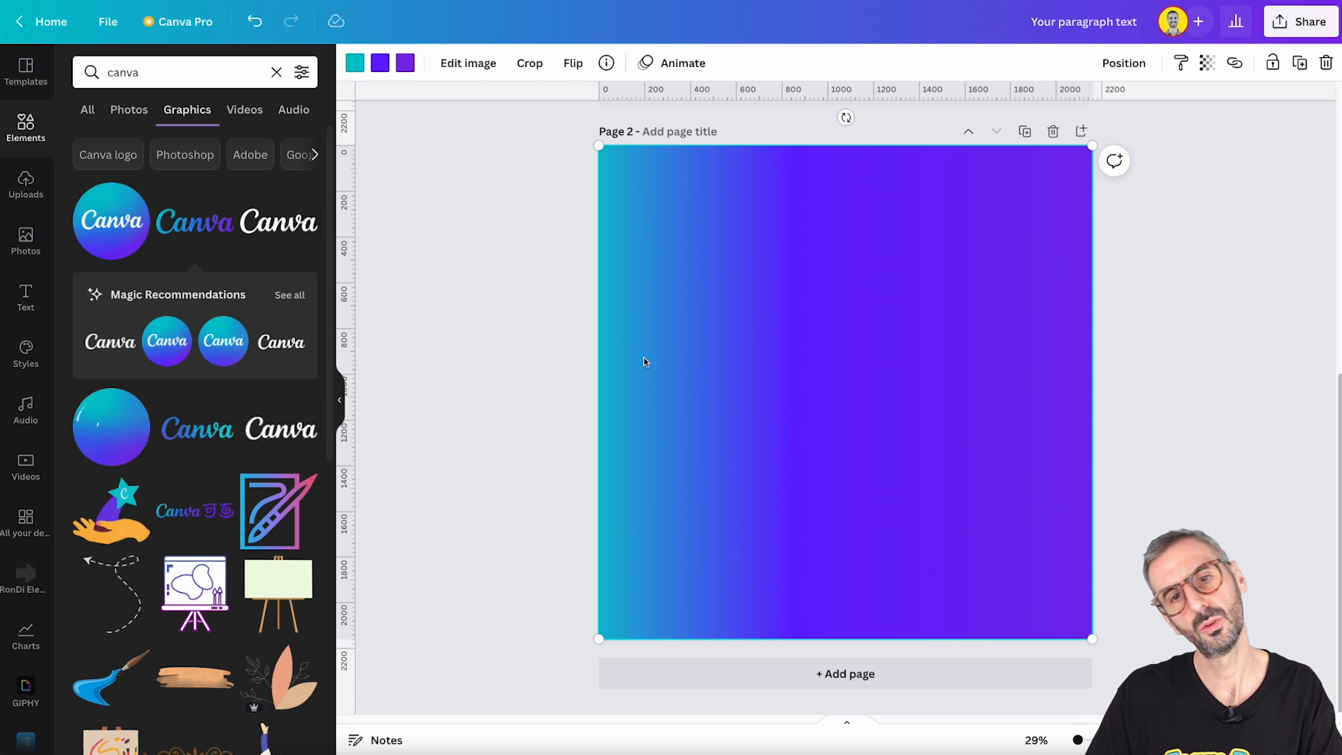
# - Crop the gradient again, extending its frame past the page's lower-right corner and shifting the image to the right
pyautogui.doubleClick(734, 392)
pyautogui.moveTo(1091, 637); pyautogui.dragTo(1181, 711)
pyautogui.moveTo(917, 495); pyautogui.dragTo(999, 498)
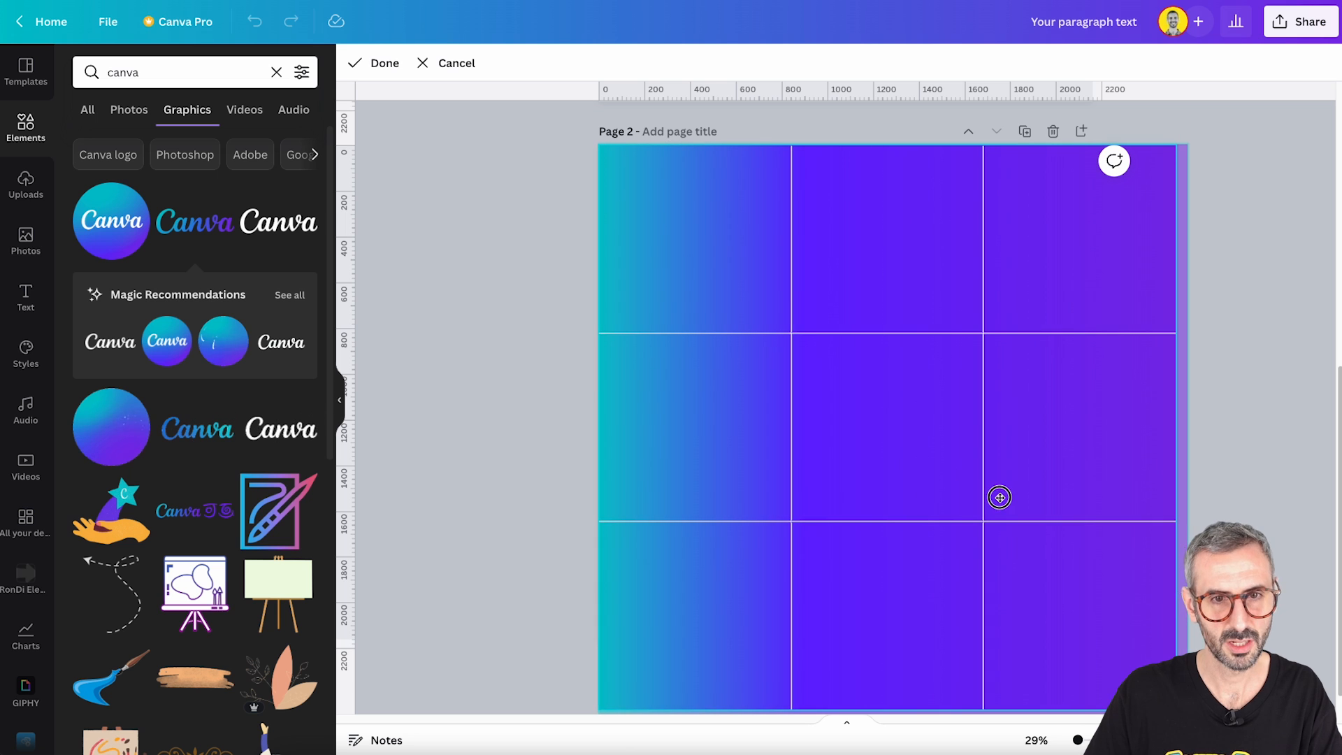
pyautogui.click(498, 395)
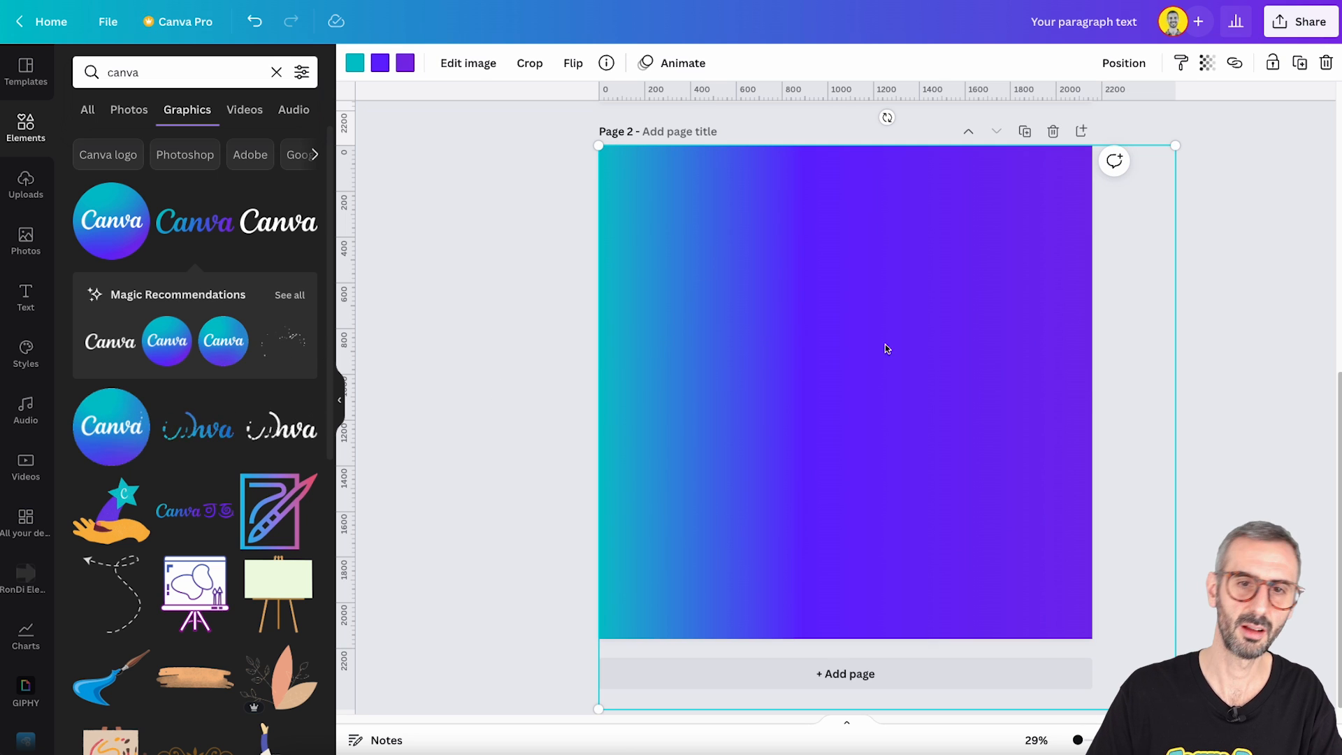
# - Enlarge the gradient beyond the page edges and reposition it over the page
pyautogui.moveTo(1088, 387); pyautogui.dragTo(1039, 370)
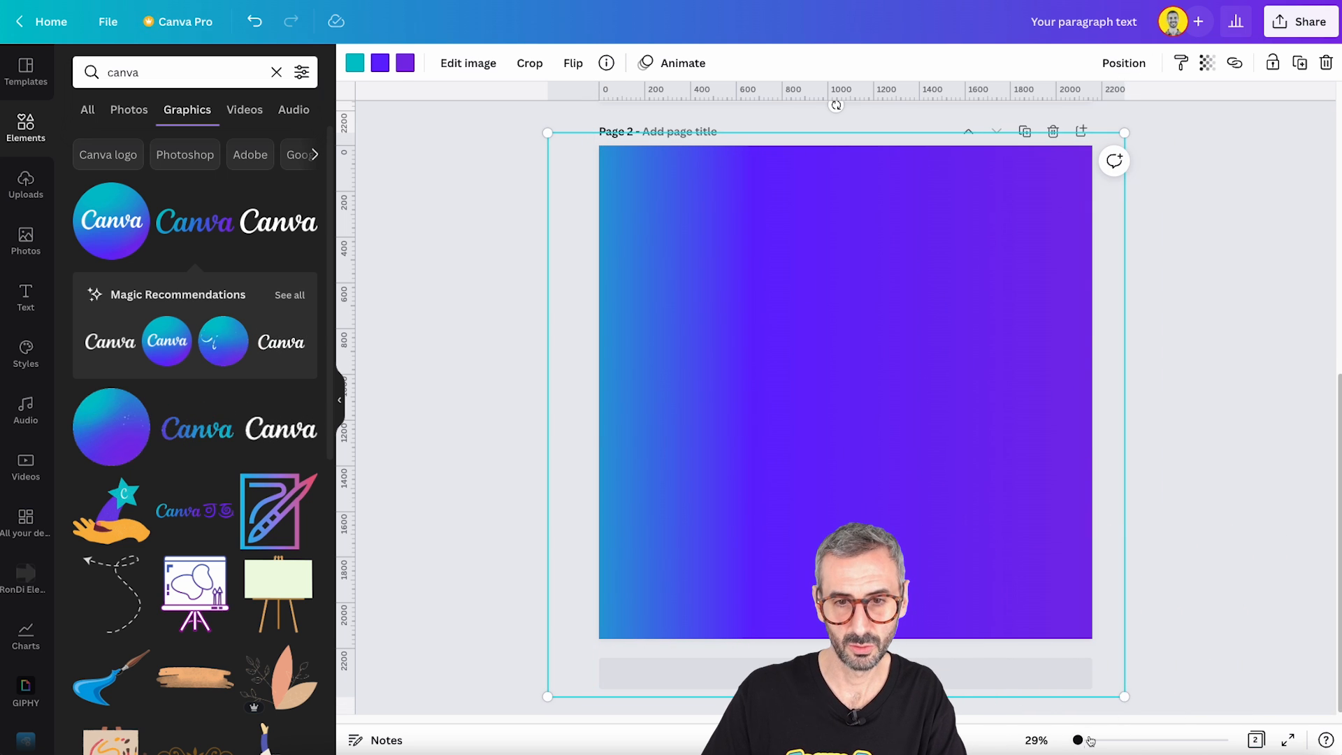
pyautogui.moveTo(1080, 746); pyautogui.dragTo(1075, 744)
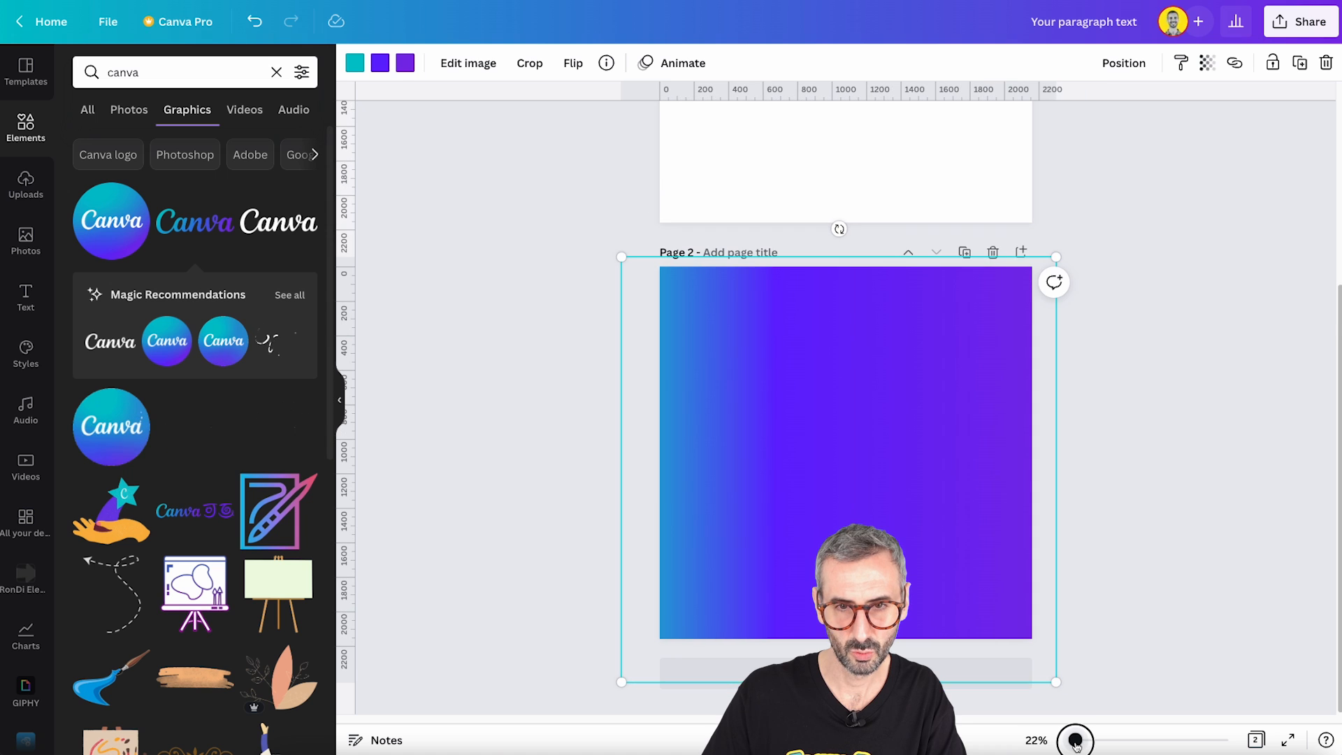
pyautogui.moveTo(1059, 691); pyautogui.dragTo(1063, 688)
pyautogui.moveTo(1106, 708); pyautogui.dragTo(1258, 751)
pyautogui.moveTo(873, 413); pyautogui.dragTo(906, 411)
pyautogui.click(519, 316)
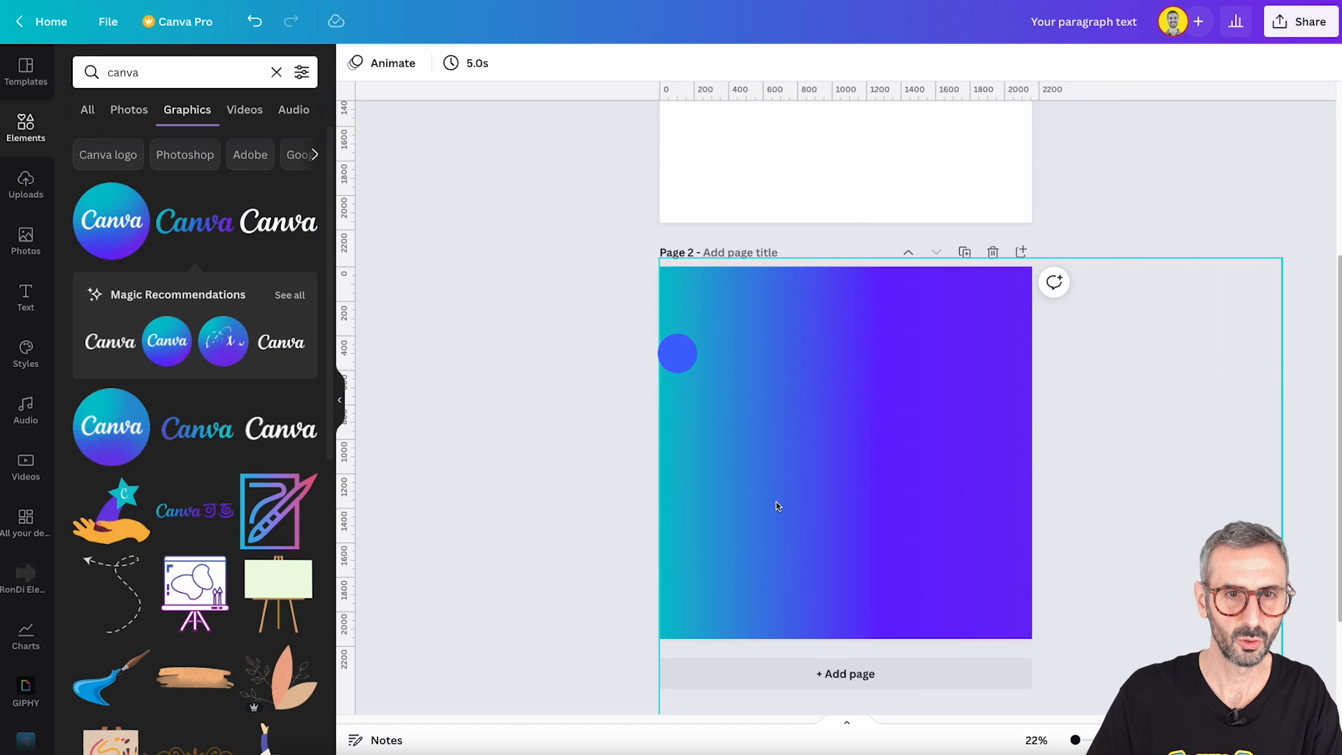
# - Copy the "Design your Life" text from page 1 and paste it over the gradient on page 2
pyautogui.scroll(3, 775, 503)
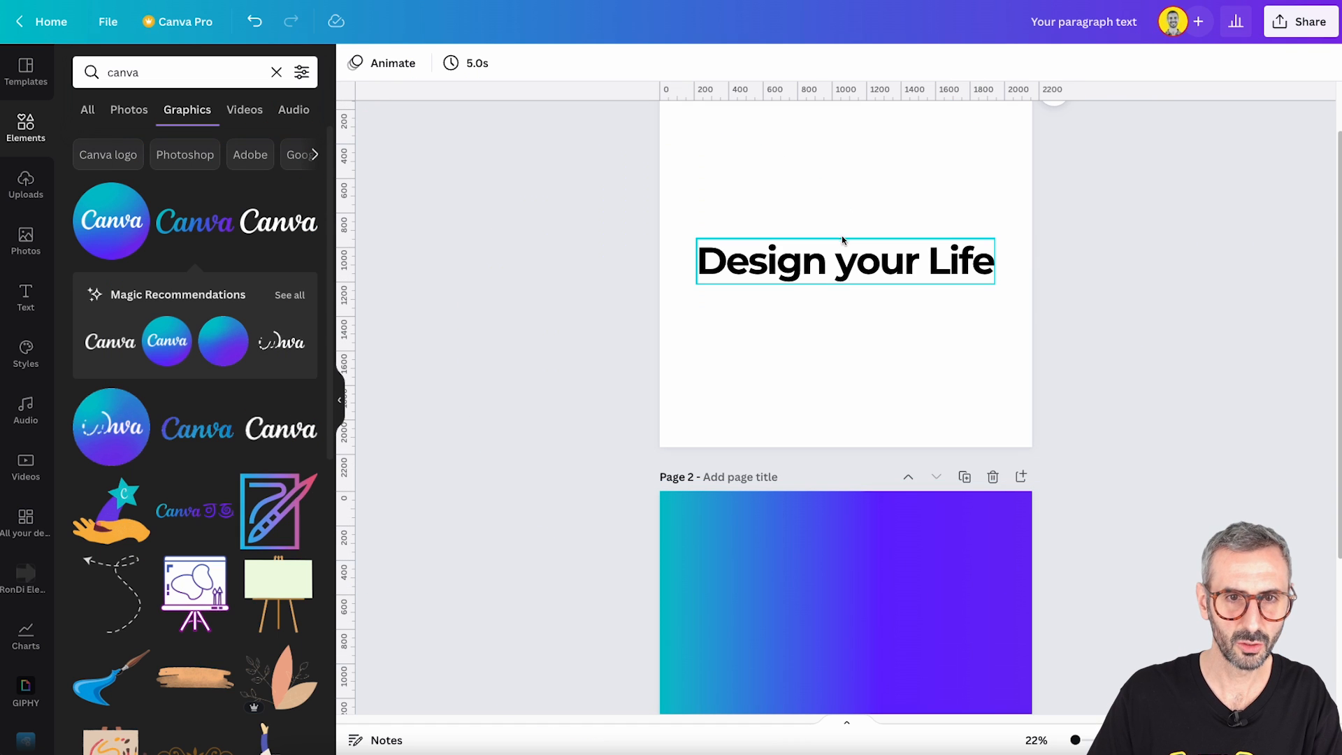
pyautogui.click(849, 264)
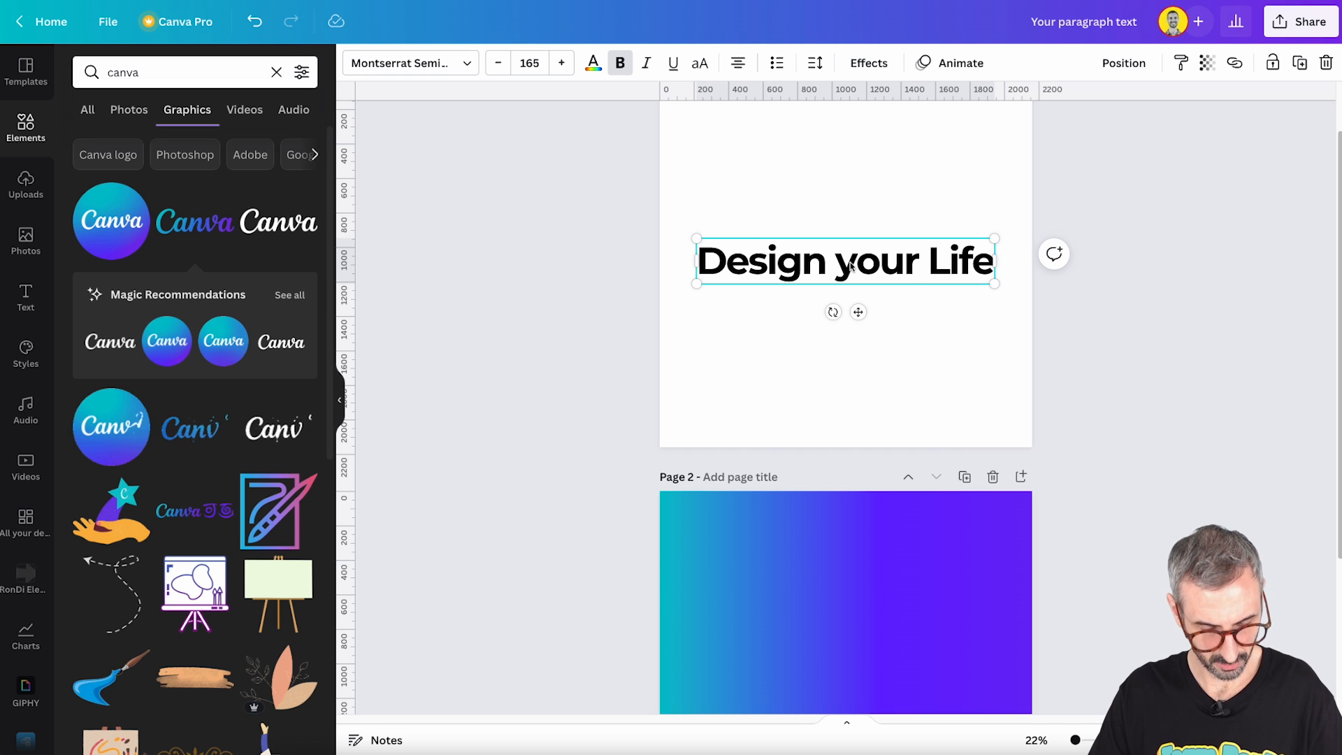
pyautogui.hotkey('ctrl', 'c')
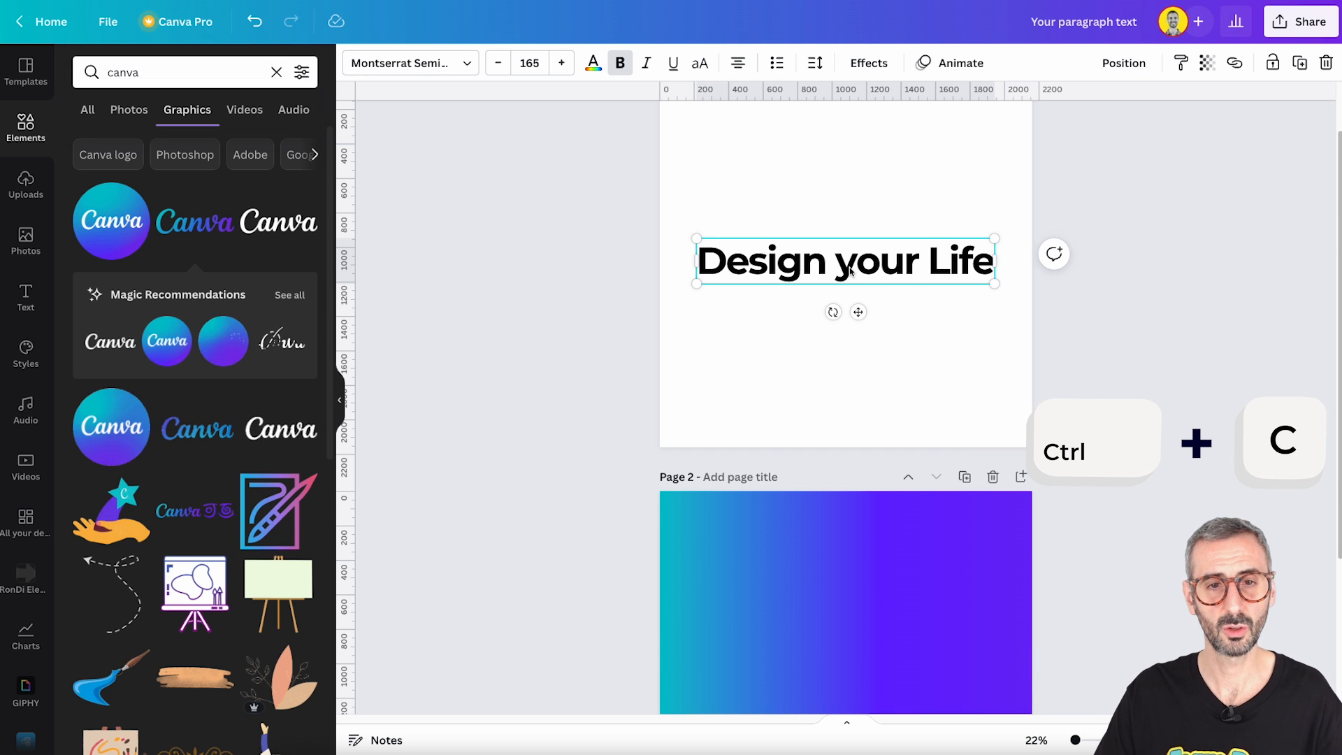
pyautogui.scroll(-4, 842, 437)
pyautogui.click(841, 443)
pyautogui.hotkey('ctrl', 'v')
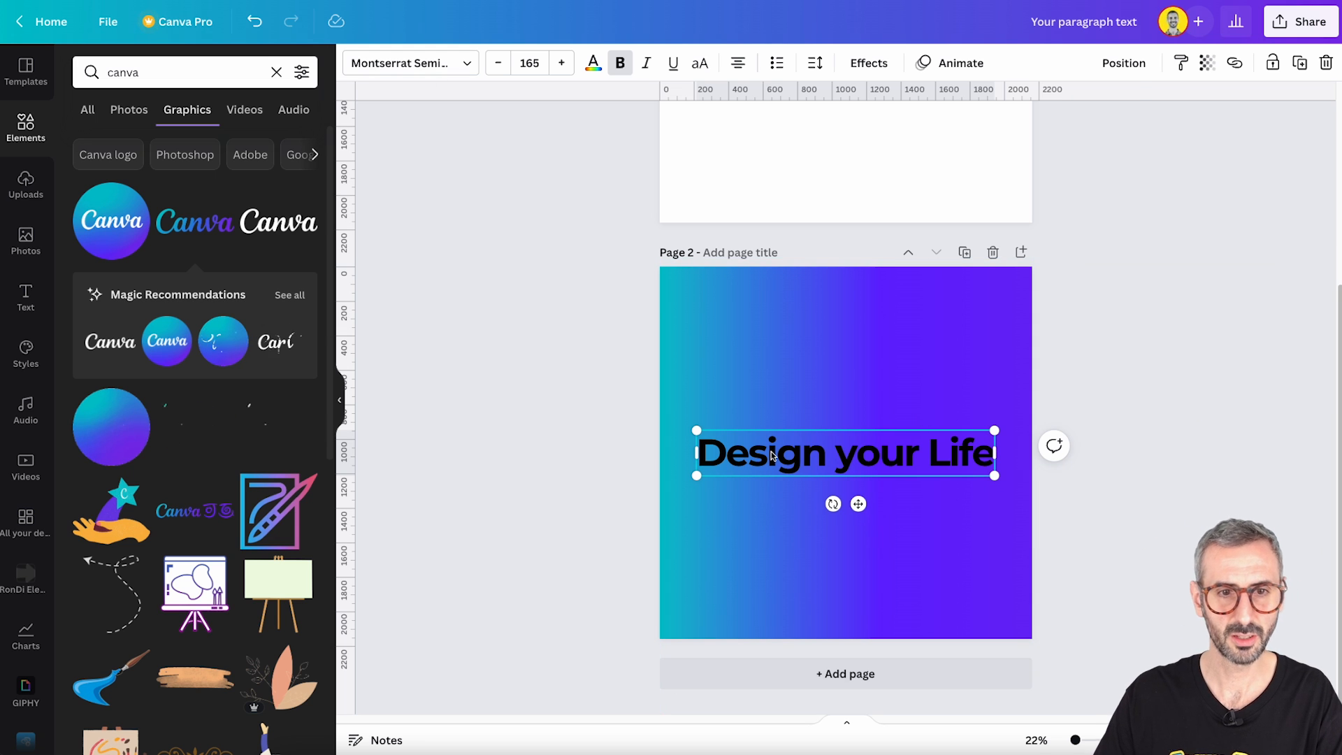
# - Change the color of the pasted "Design your Life" text on page 2 to white
pyautogui.click(593, 63)
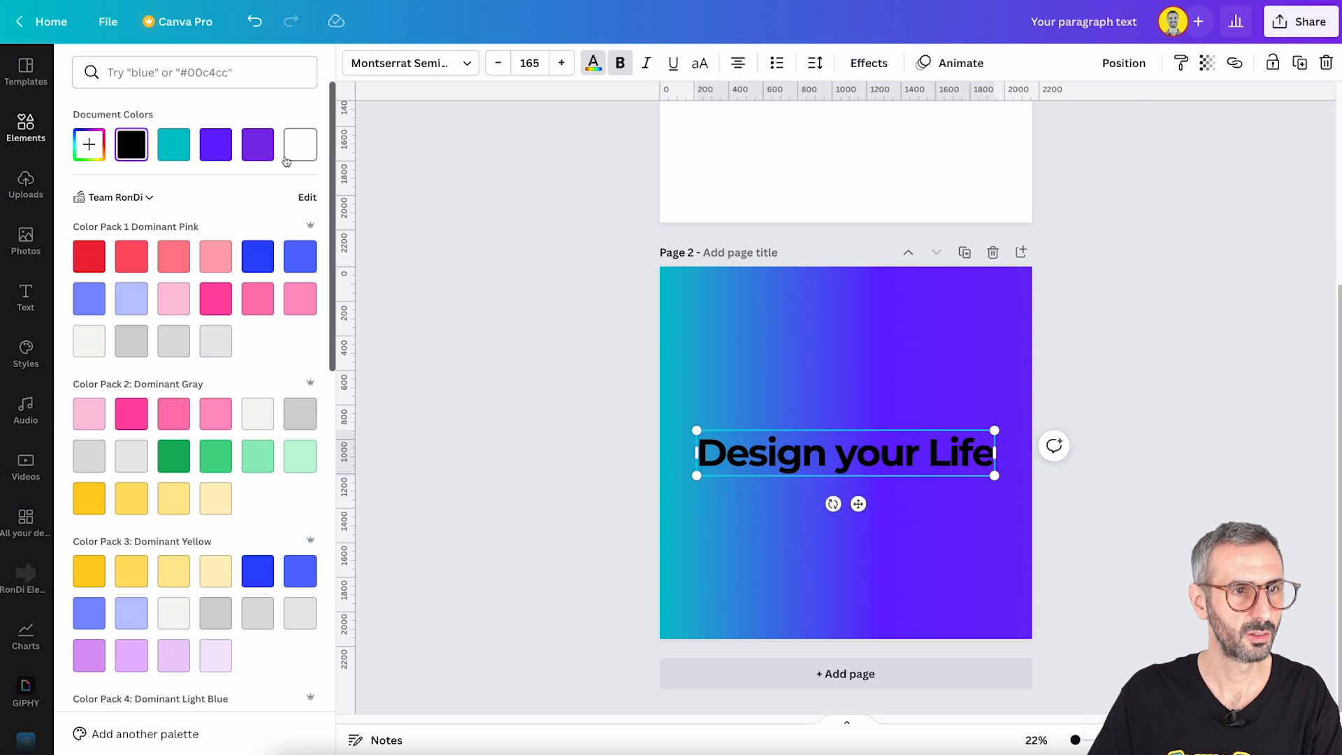
pyautogui.click(299, 140)
pyautogui.click(445, 290)
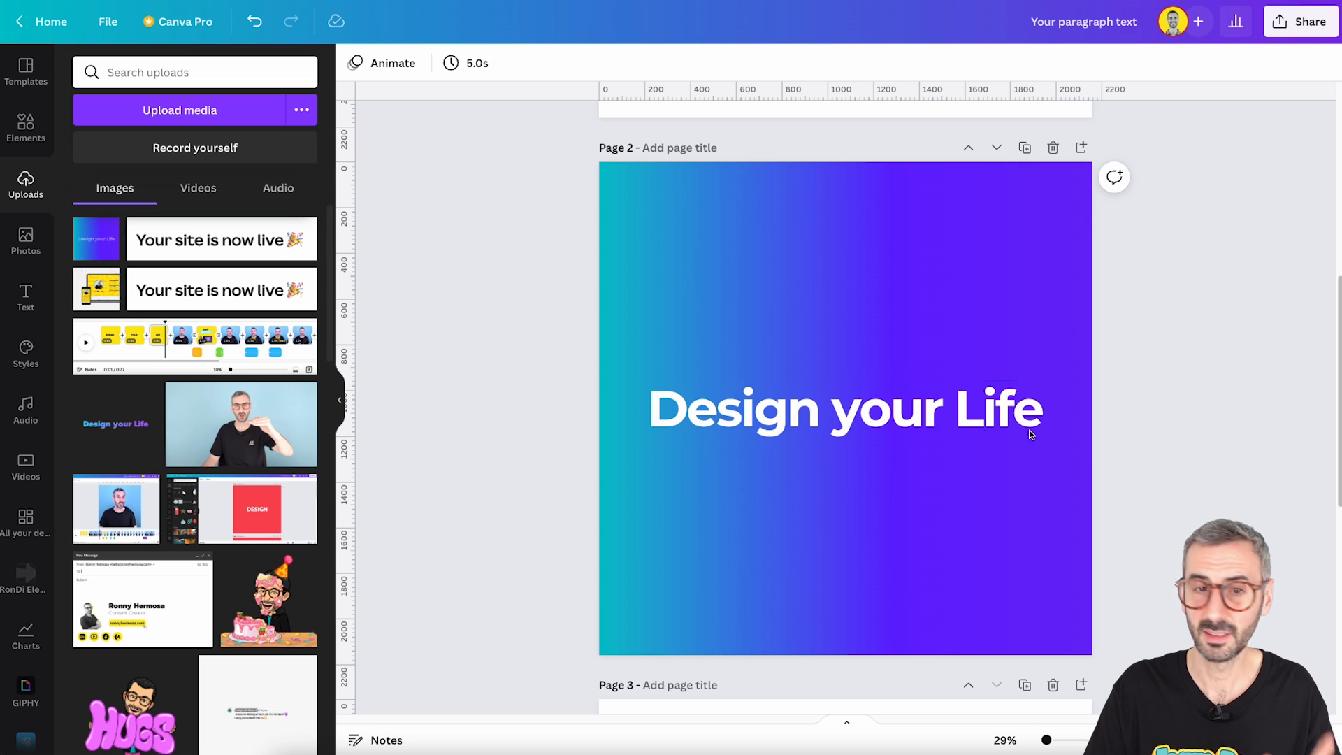
pyautogui.click(969, 428)
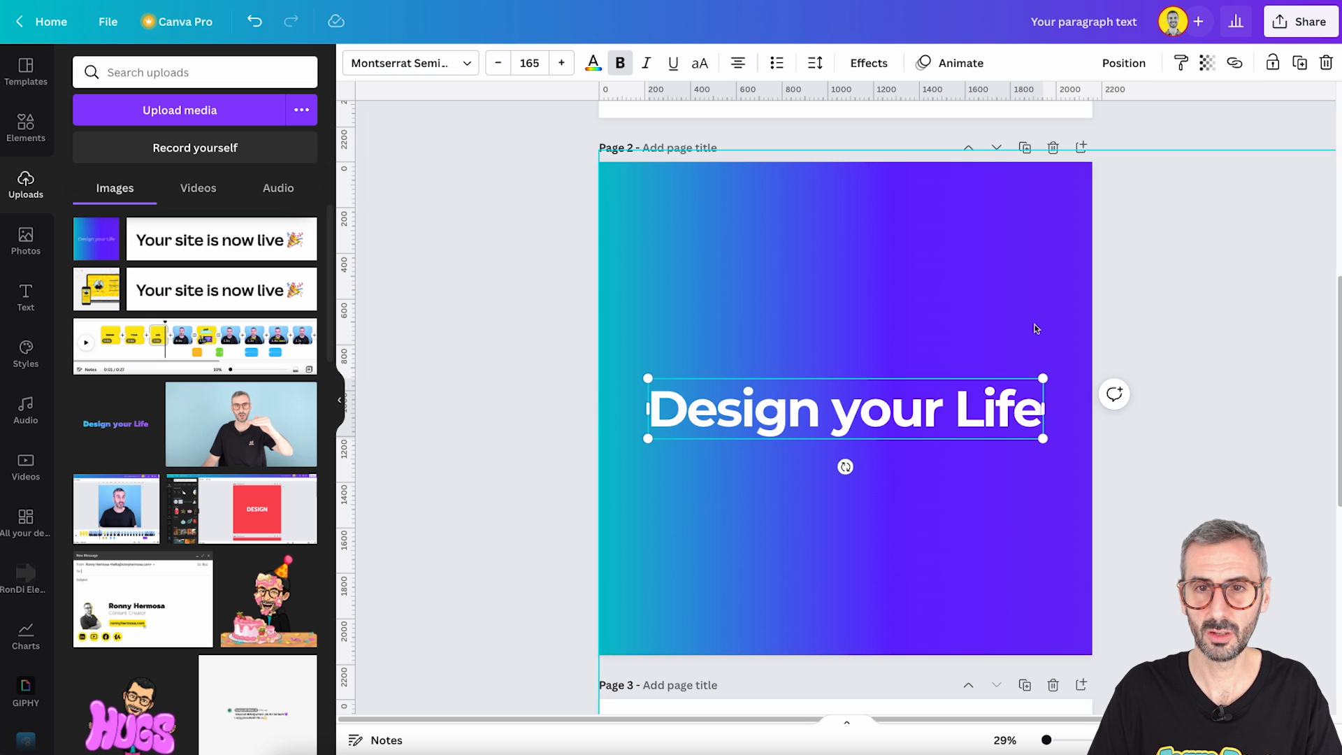
# - Set the transparency of the white text on page 2 to 42 and deselect it
pyautogui.click(1211, 64)
pyautogui.click(1180, 102)
pyautogui.write('4')
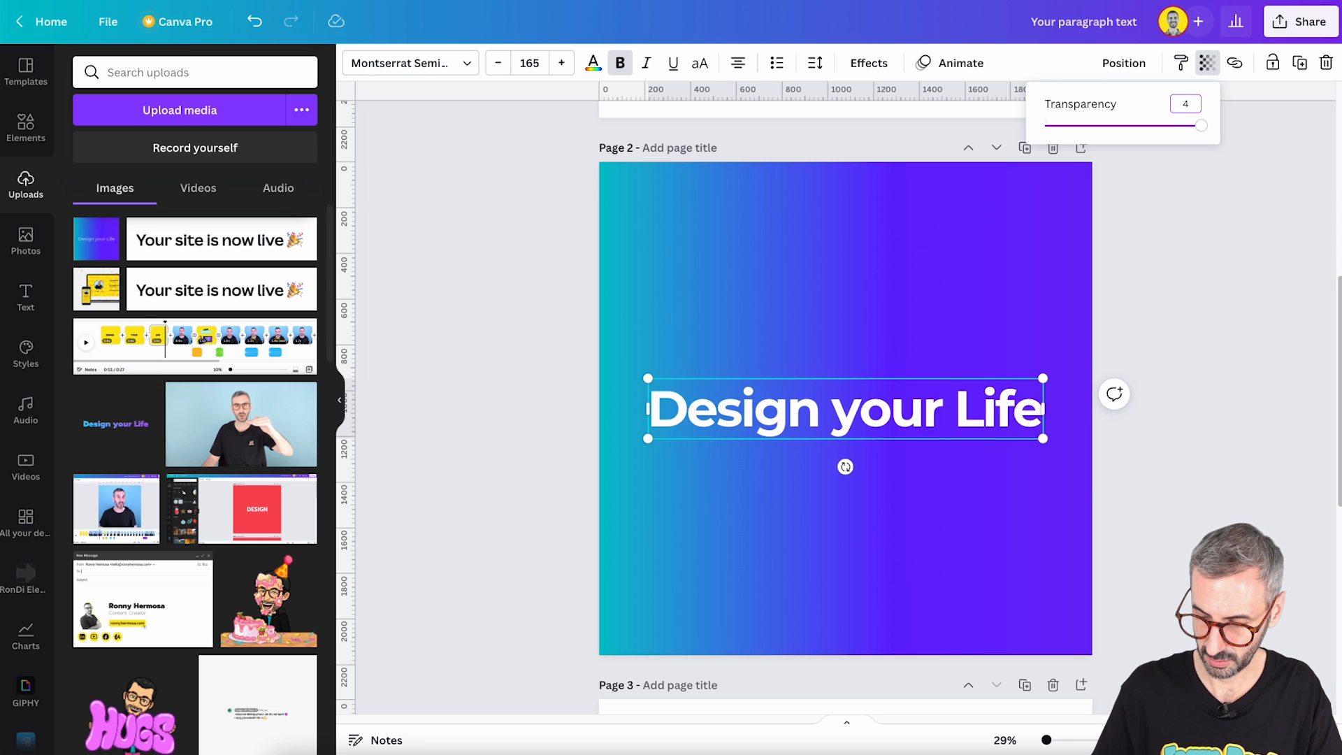
pyautogui.write('2')
pyautogui.press('Return')
pyautogui.click(1210, 322)
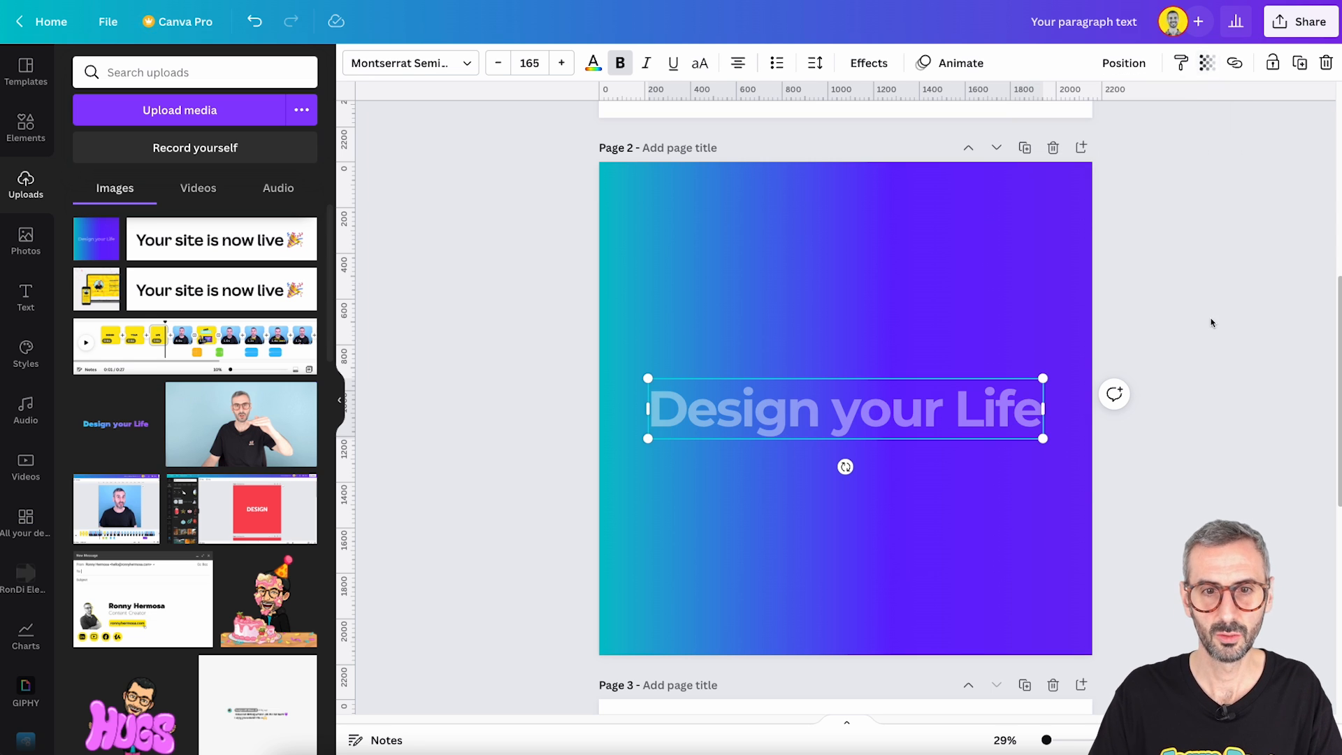
pyautogui.click(1211, 322)
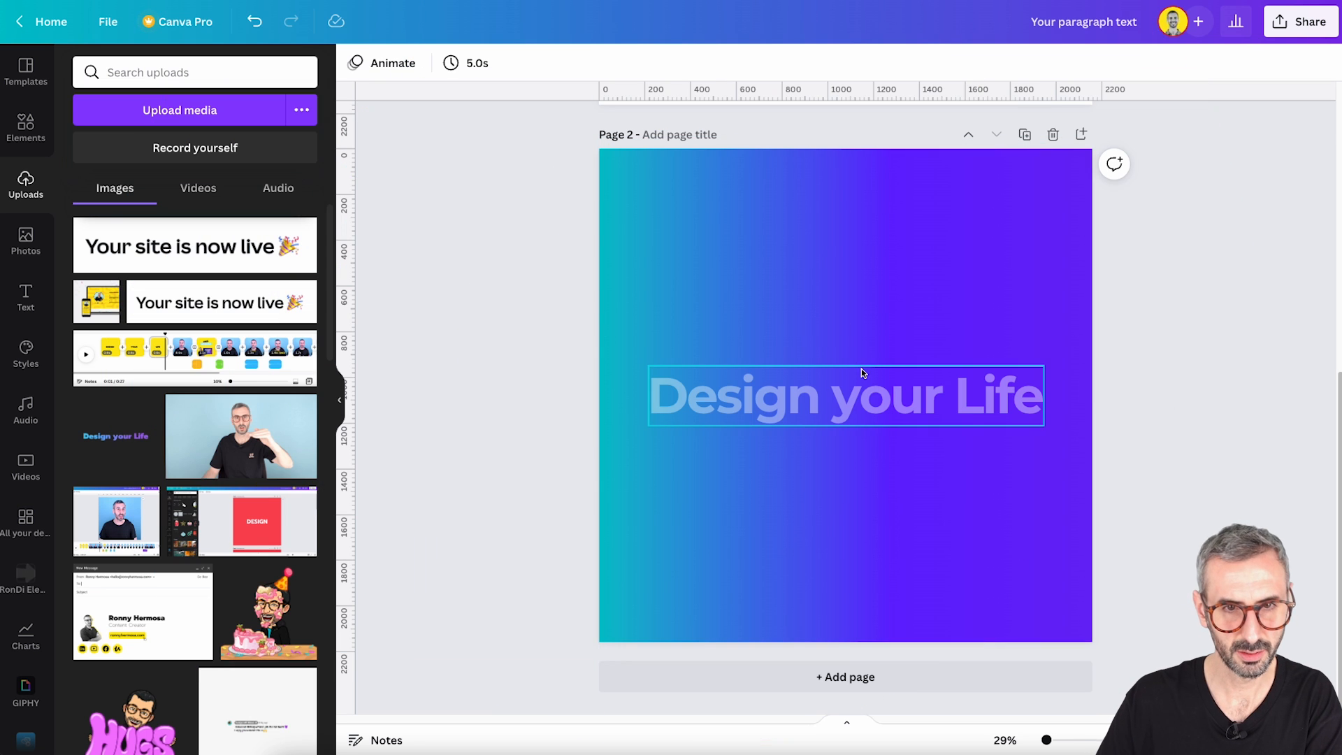
pyautogui.click(861, 368)
pyautogui.click(884, 286)
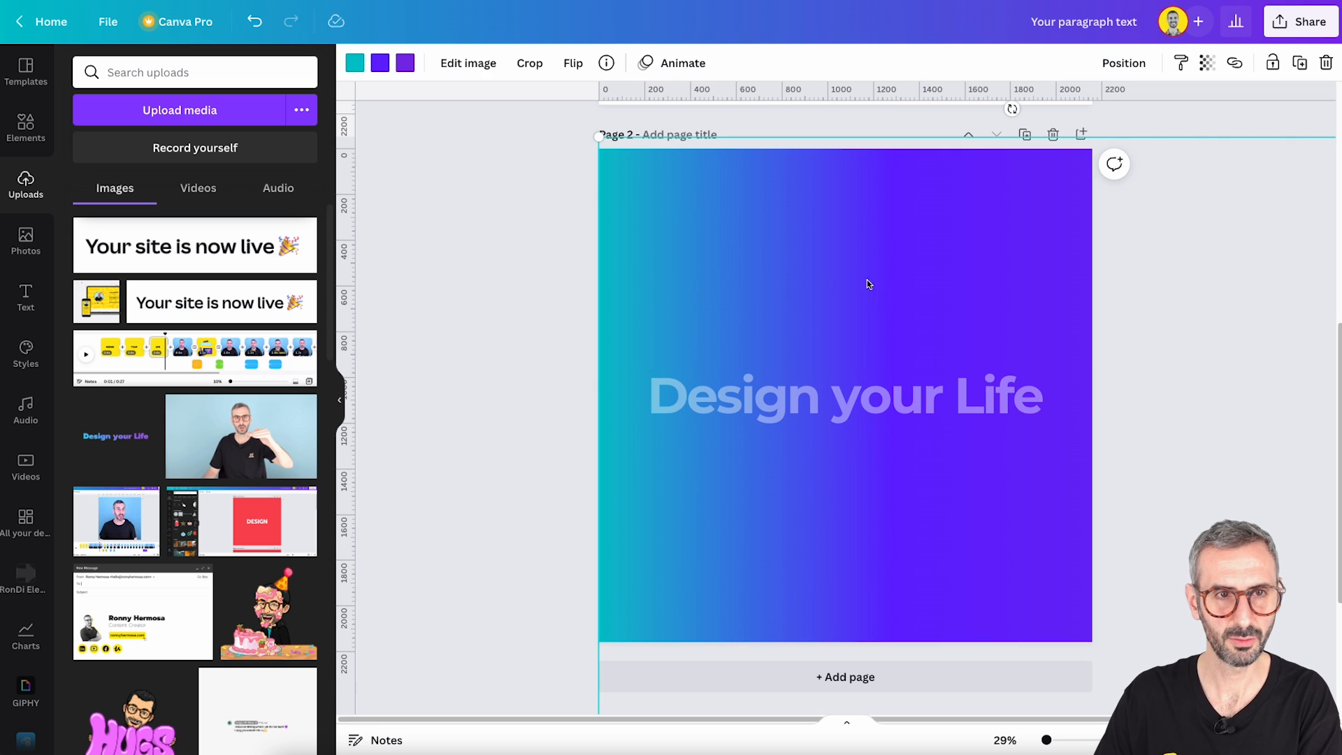
pyautogui.moveTo(483, 205); pyautogui.dragTo(996, 516)
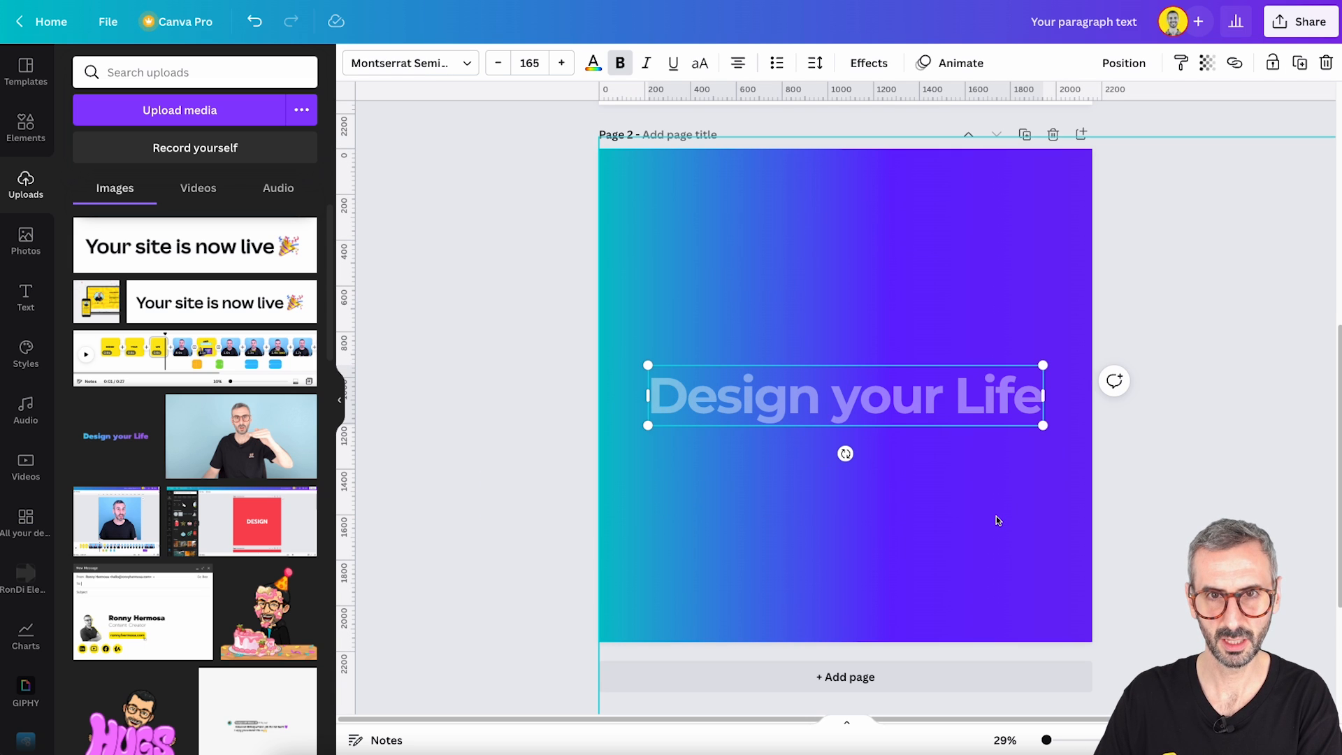
pyautogui.click(543, 217)
pyautogui.click(735, 315)
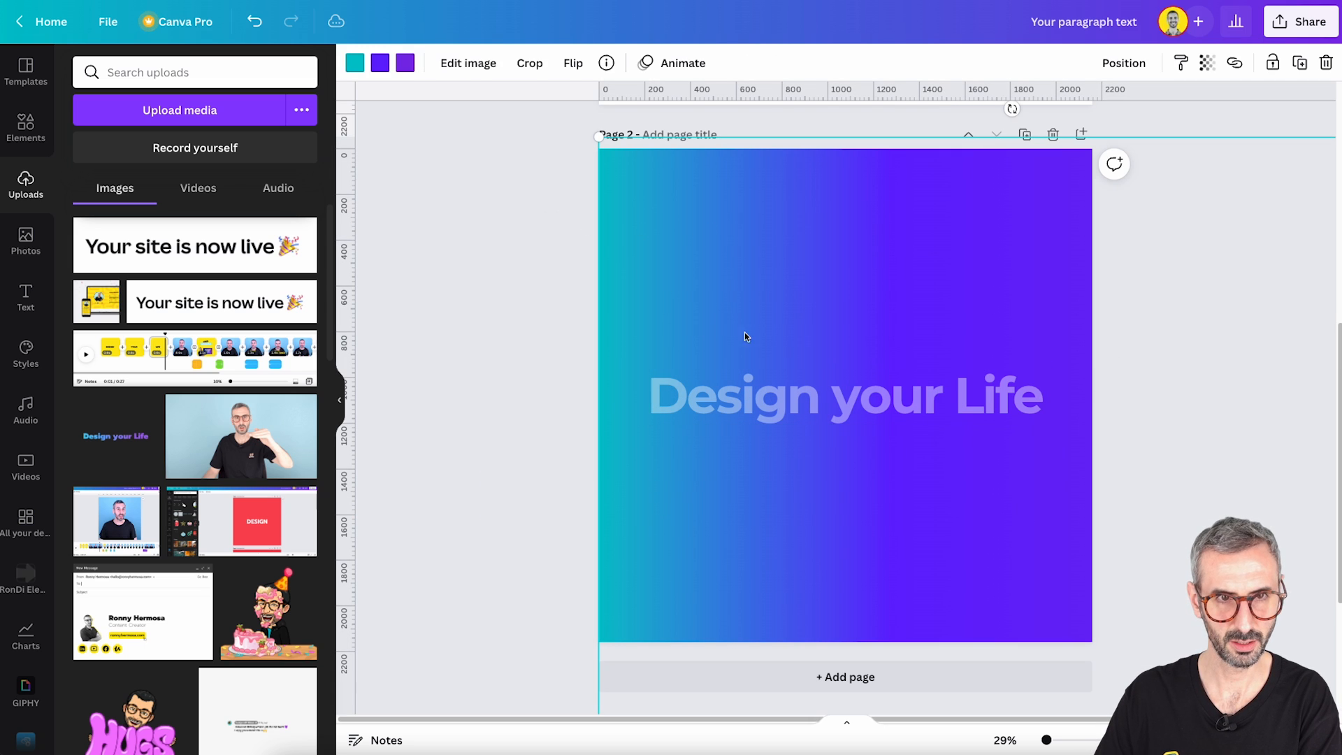
pyautogui.click(763, 392)
pyautogui.press('Escape')
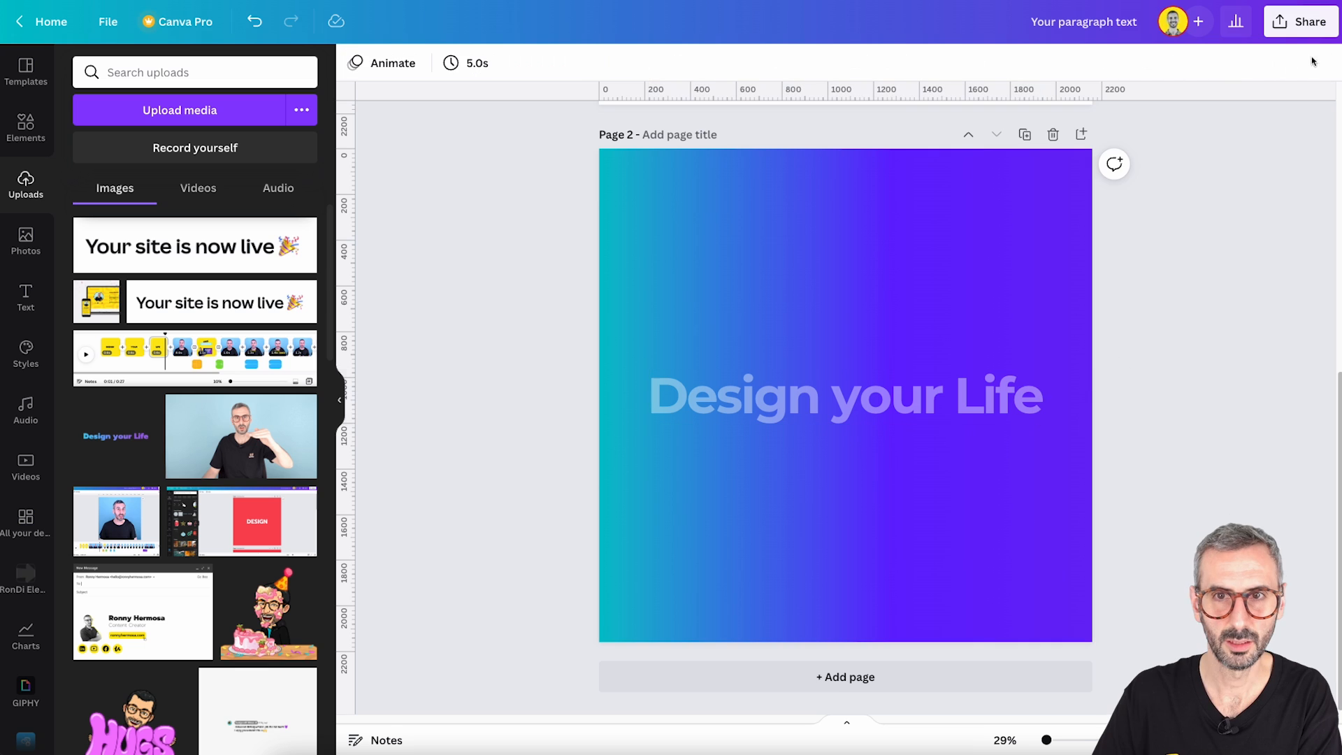
# - Download only page 2 as a PNG file, leaving page 1 out
pyautogui.click(1303, 22)
pyautogui.click(1092, 405)
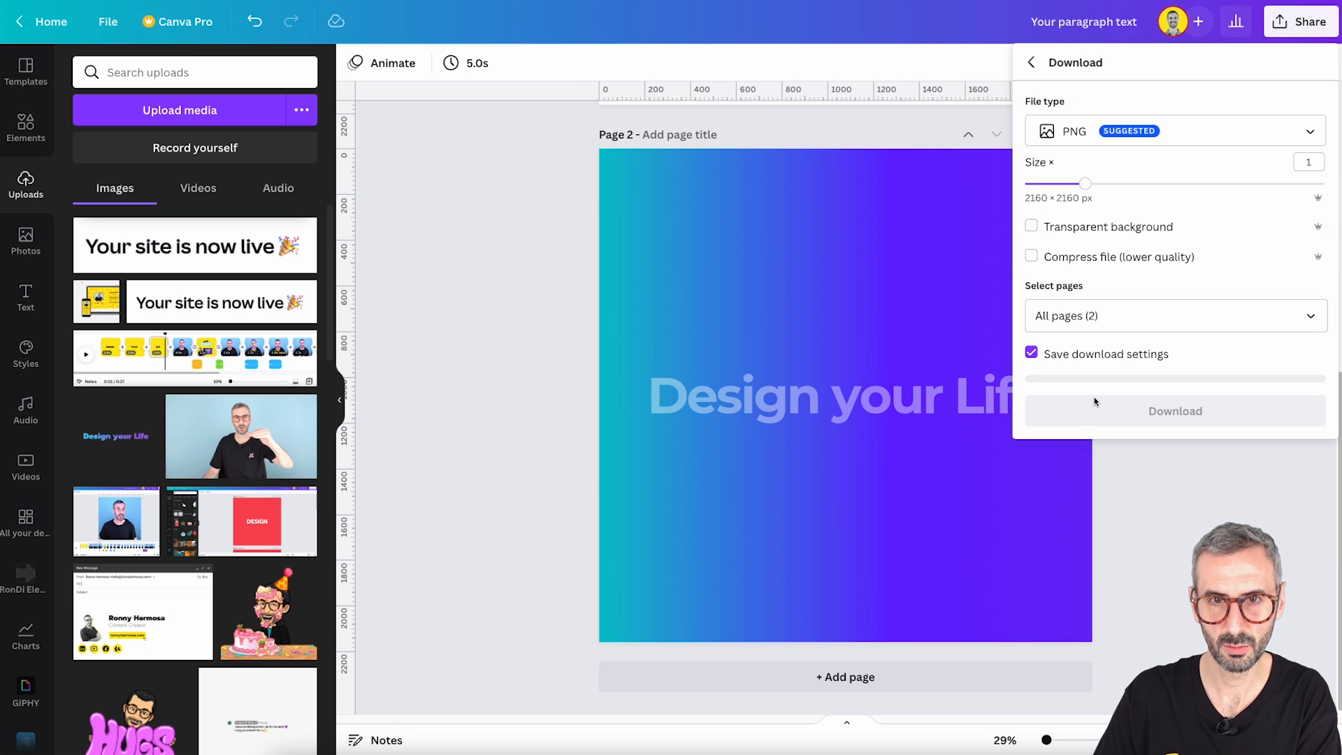
pyautogui.click(1065, 315)
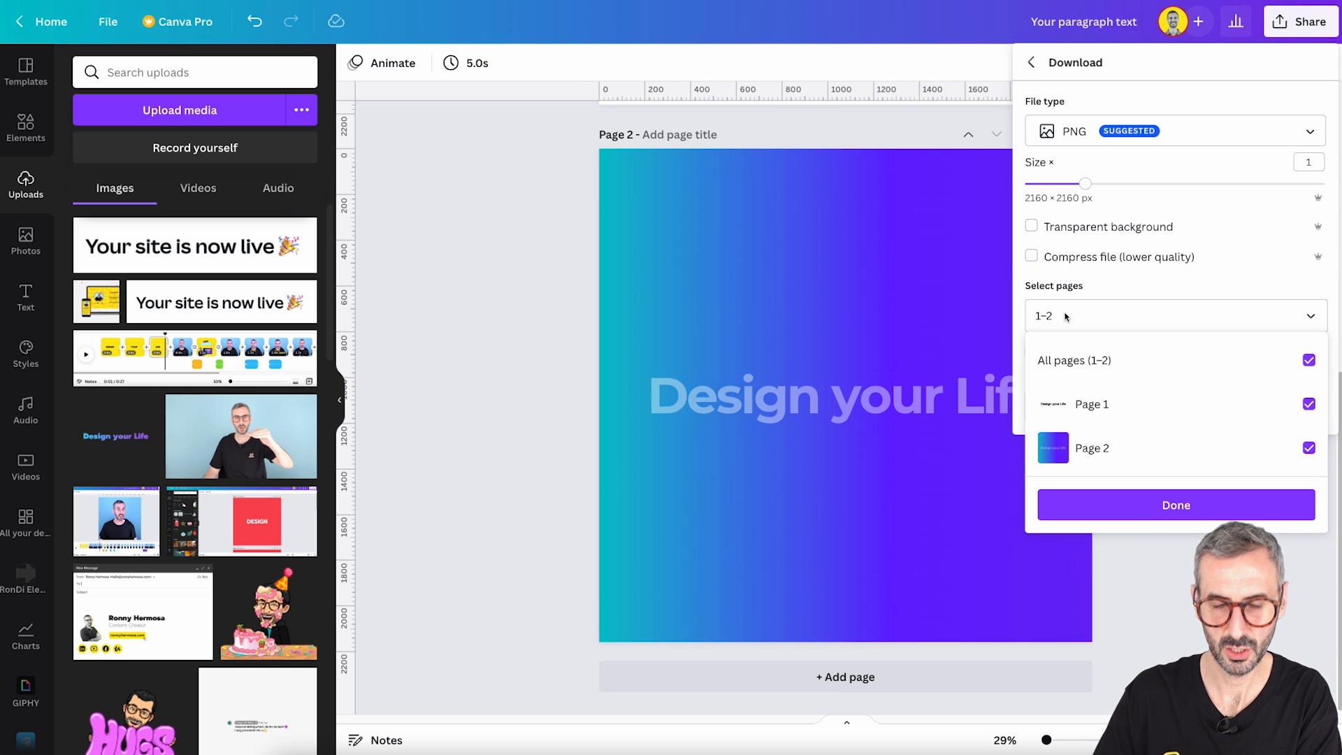
pyautogui.click(1308, 403)
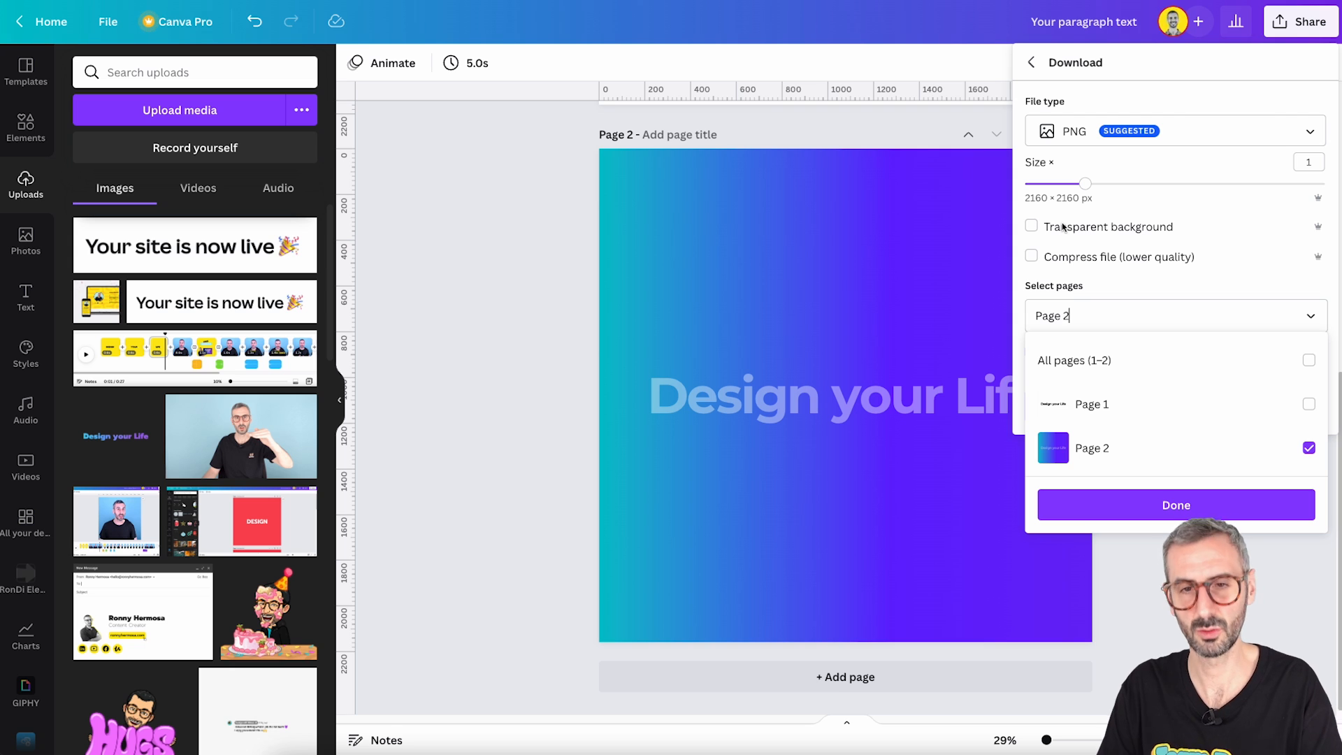
pyautogui.click(1223, 241)
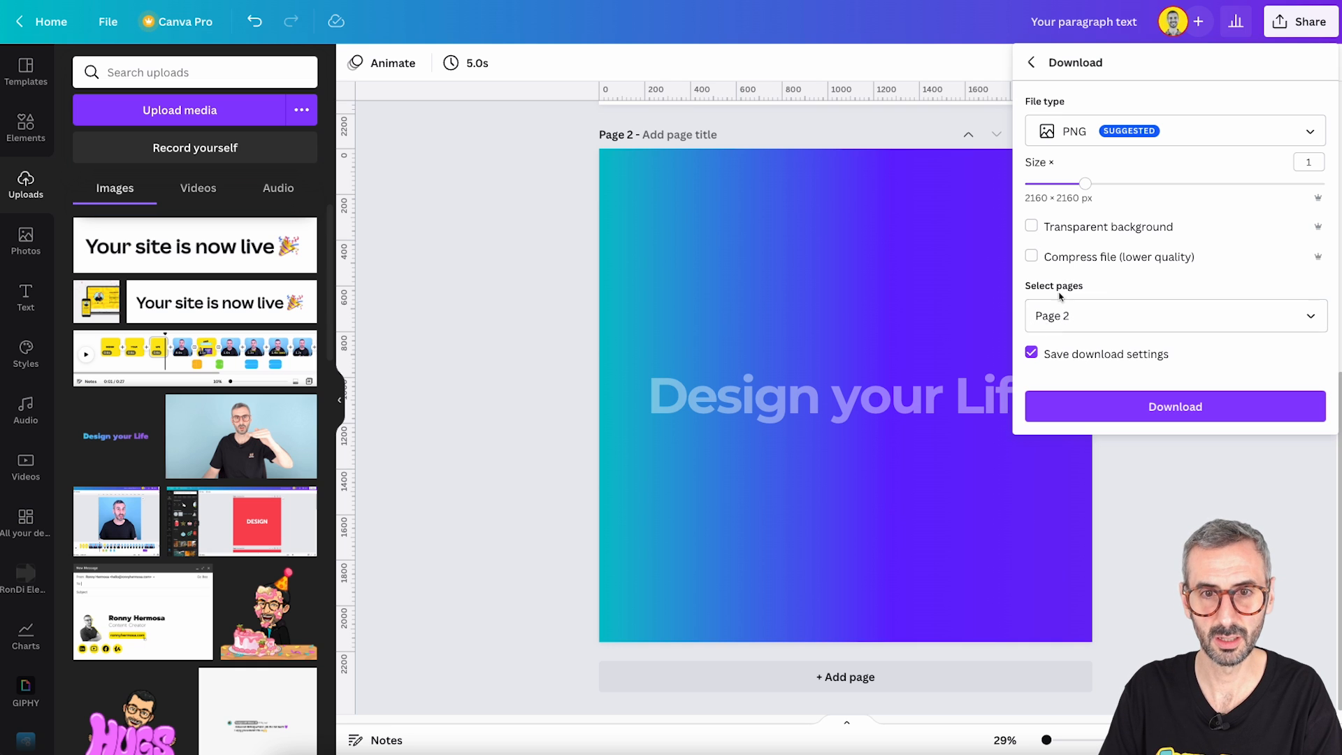
pyautogui.click(1153, 407)
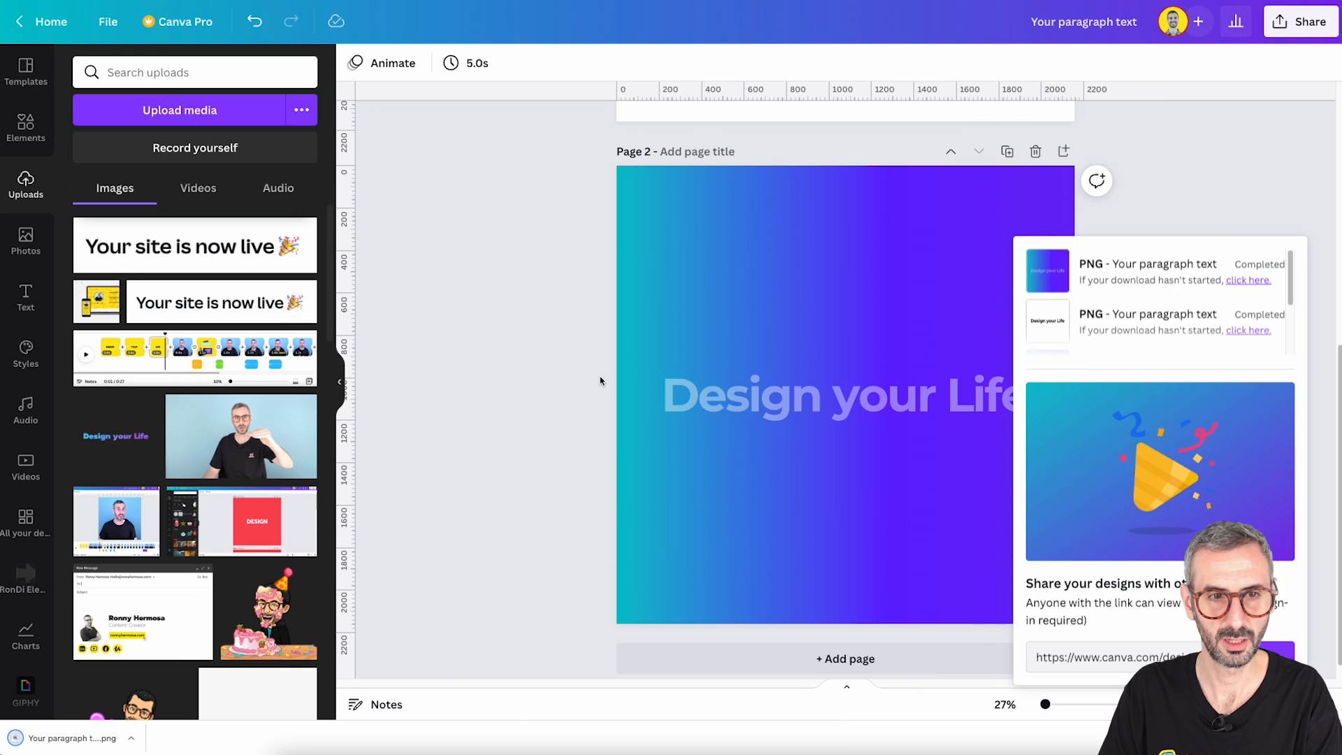
# - Upload the downloaded PNG of page 2 to the design's image uploads
pyautogui.click(600, 378)
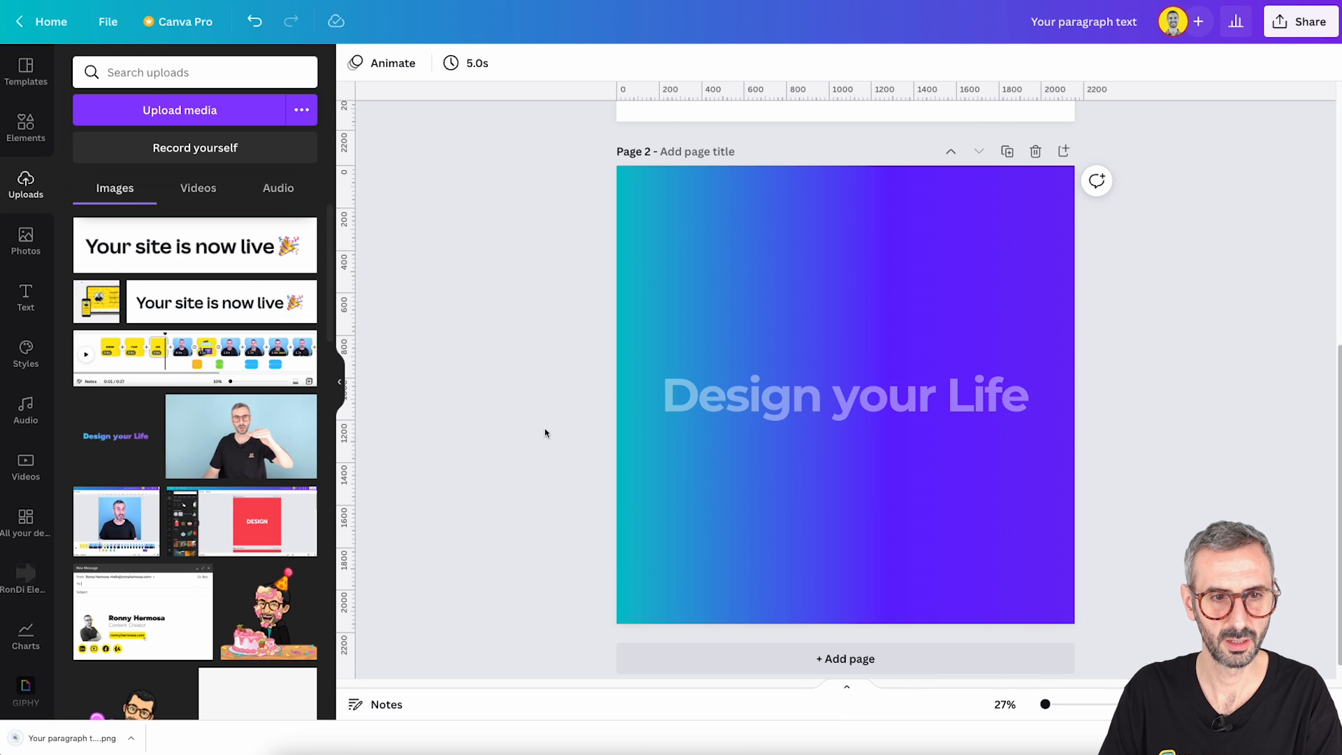
pyautogui.click(74, 733)
pyautogui.moveTo(74, 732); pyautogui.dragTo(188, 428)
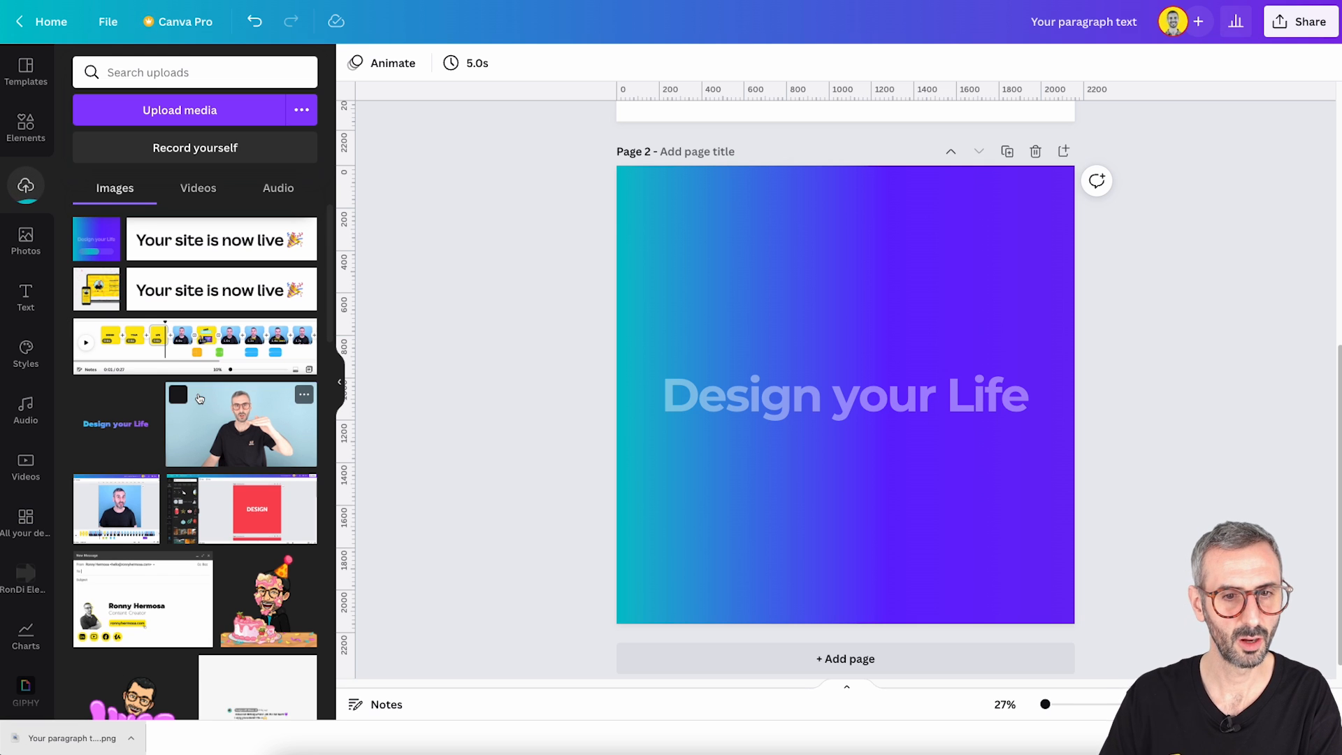
# - Add a third page and place the uploaded gradient image with the text on it
pyautogui.scroll(-2, 878, 573)
pyautogui.click(871, 636)
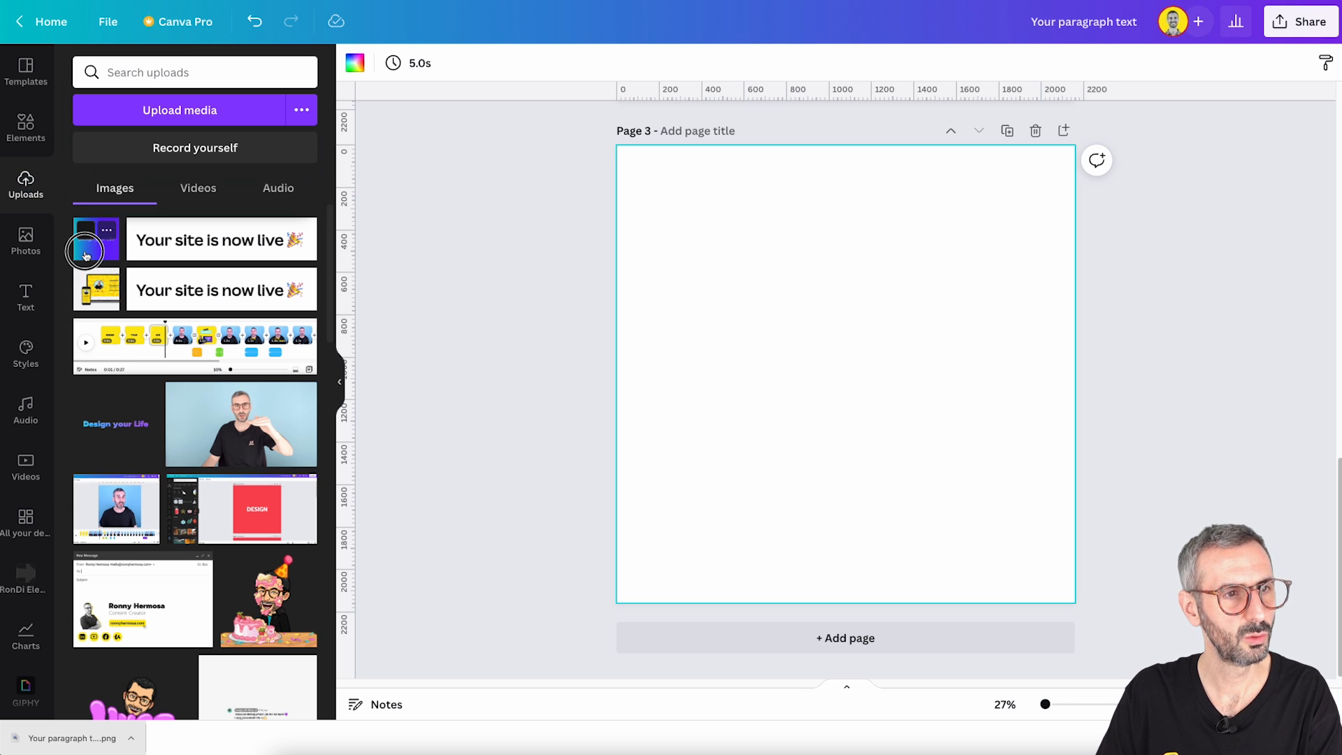
pyautogui.click(86, 253)
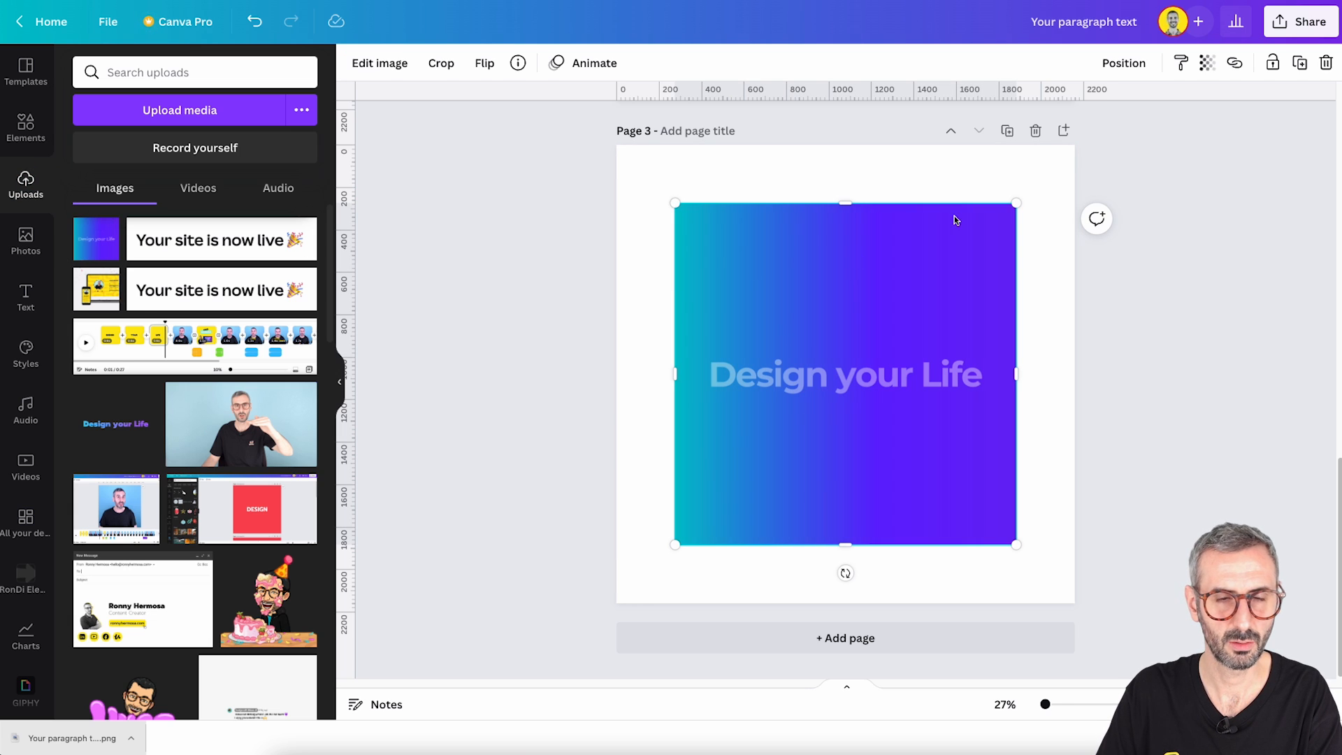
# - Crop the image on page 3 from above and below to a narrow band around the "Design your Life" text
pyautogui.moveTo(845, 203); pyautogui.dragTo(844, 301)
pyautogui.moveTo(845, 544); pyautogui.dragTo(862, 437)
pyautogui.moveTo(845, 300); pyautogui.dragTo(846, 322)
pyautogui.click(846, 272)
pyautogui.click(830, 347)
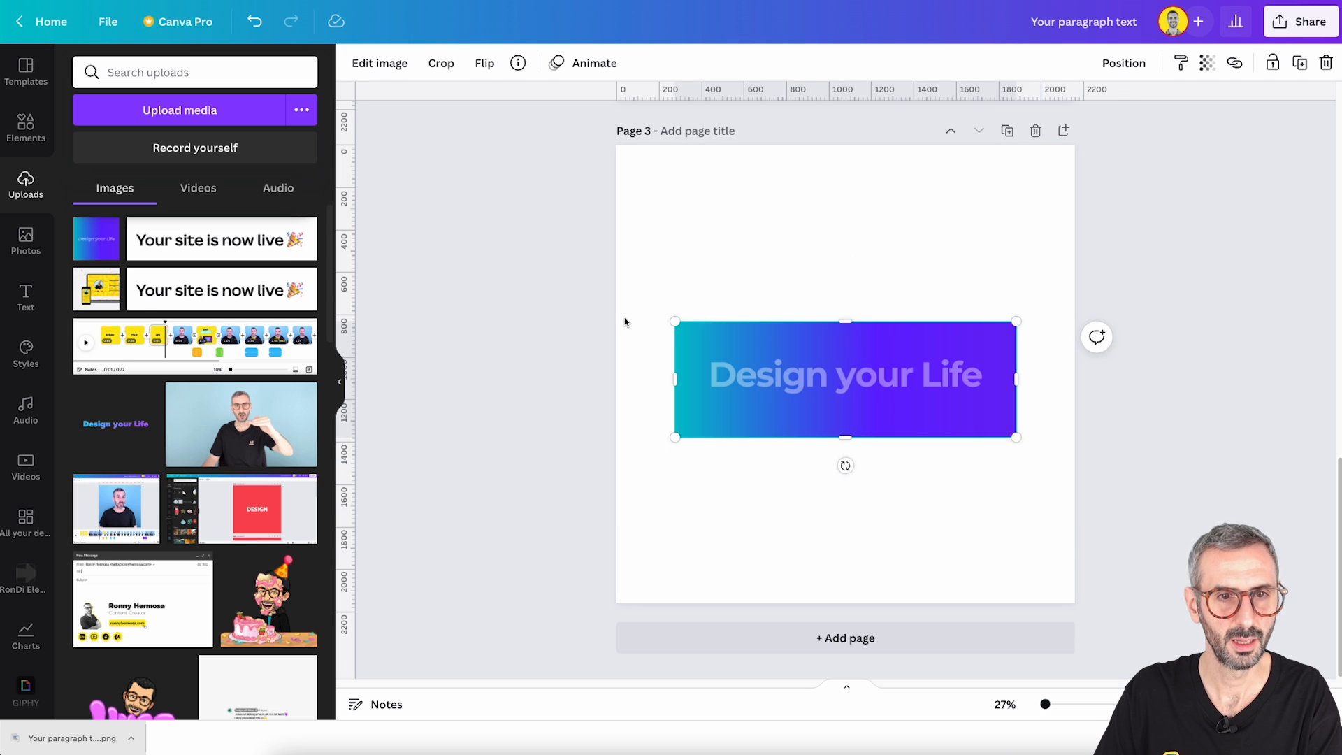
# - Enlarge the cropped gradient image to nearly the full width of page 3 and deselect it
pyautogui.moveTo(672, 319); pyautogui.dragTo(636, 305)
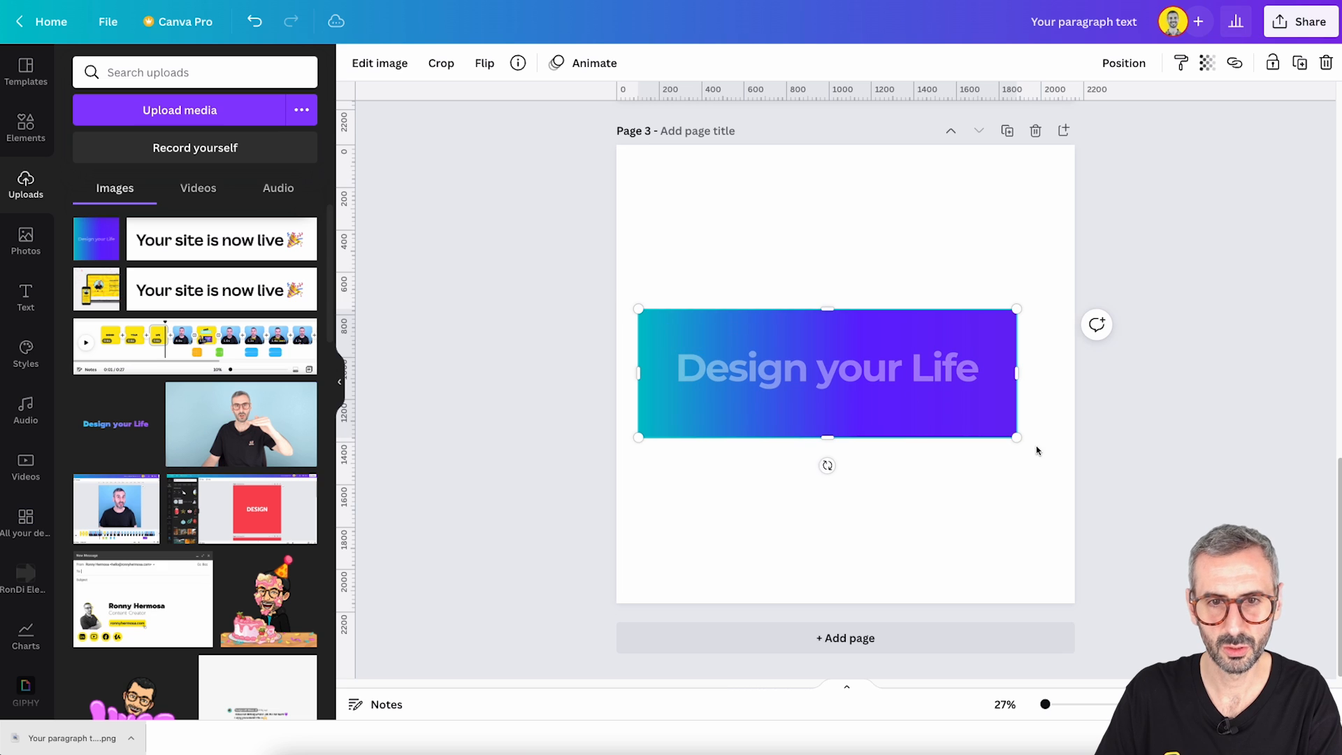
pyautogui.moveTo(1017, 437); pyautogui.dragTo(1053, 458)
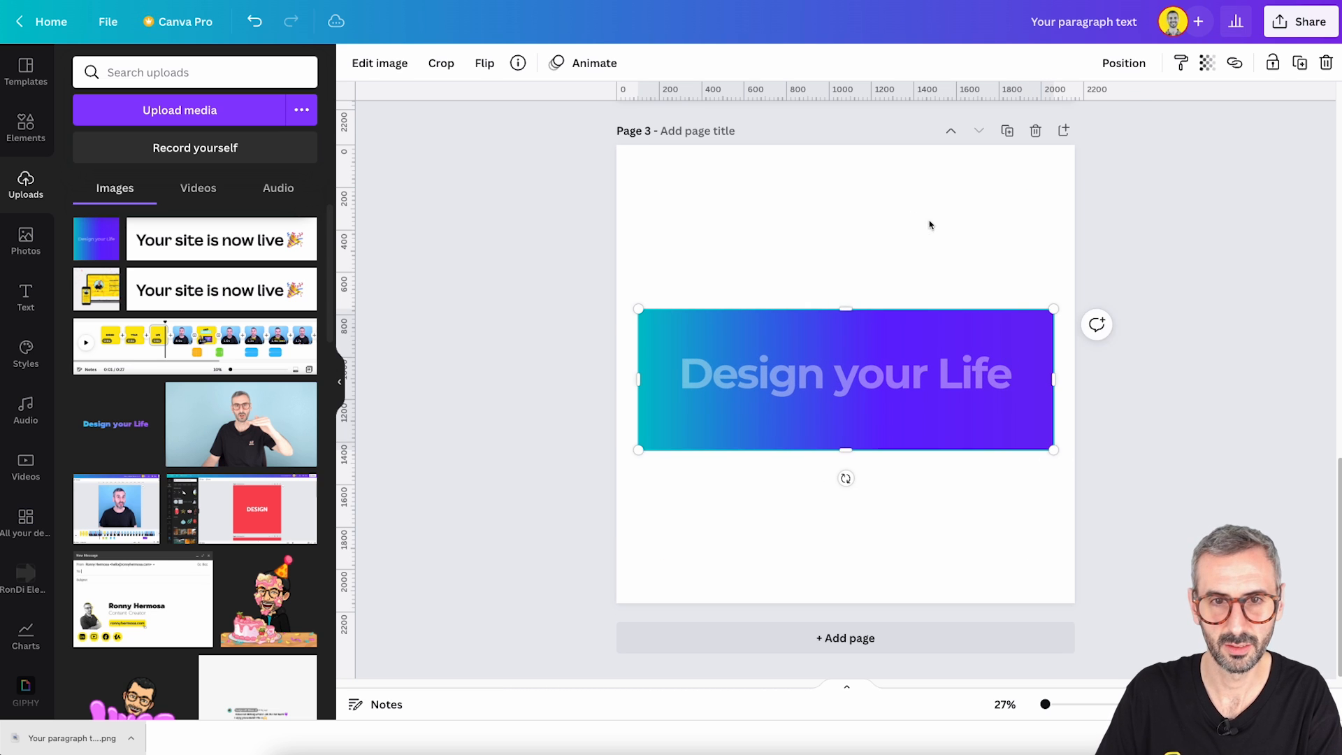
pyautogui.click(933, 257)
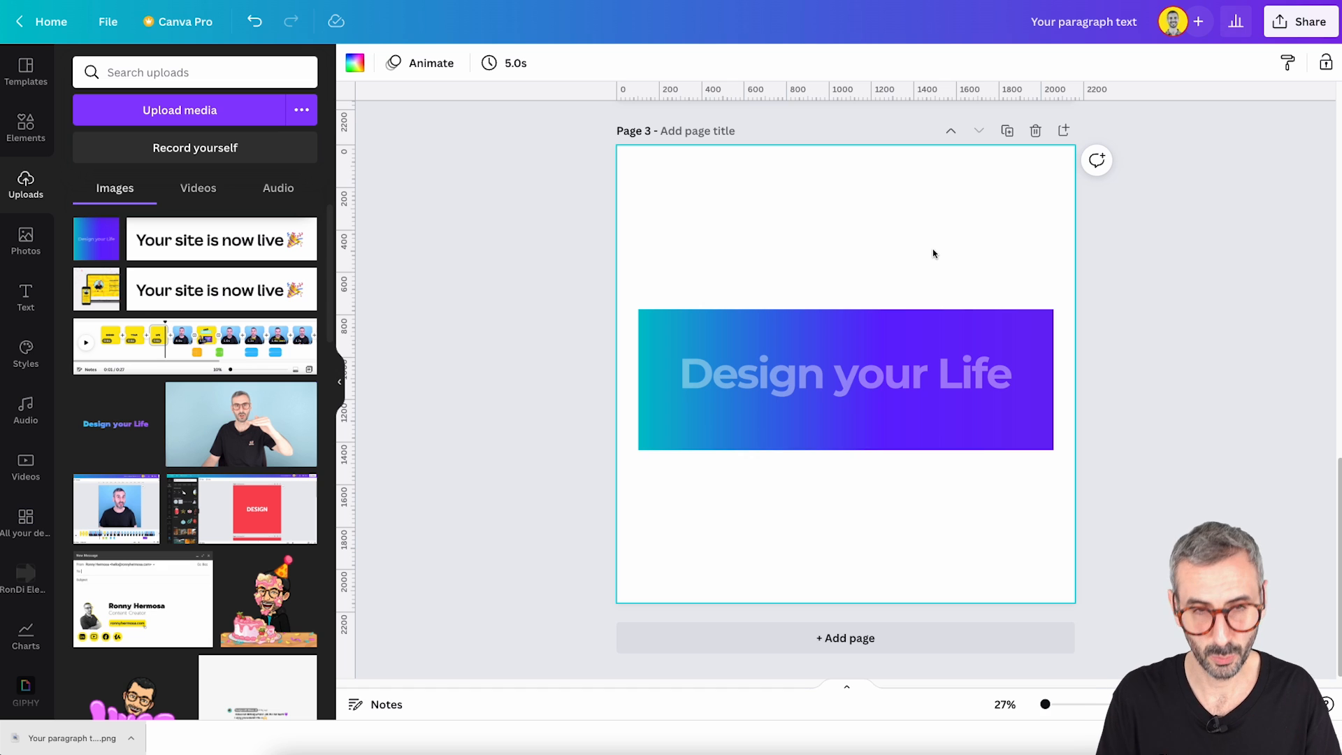
# - Remove the background of the cropped gradient image on page 3 with BG Remover and apply the result
pyautogui.click(868, 384)
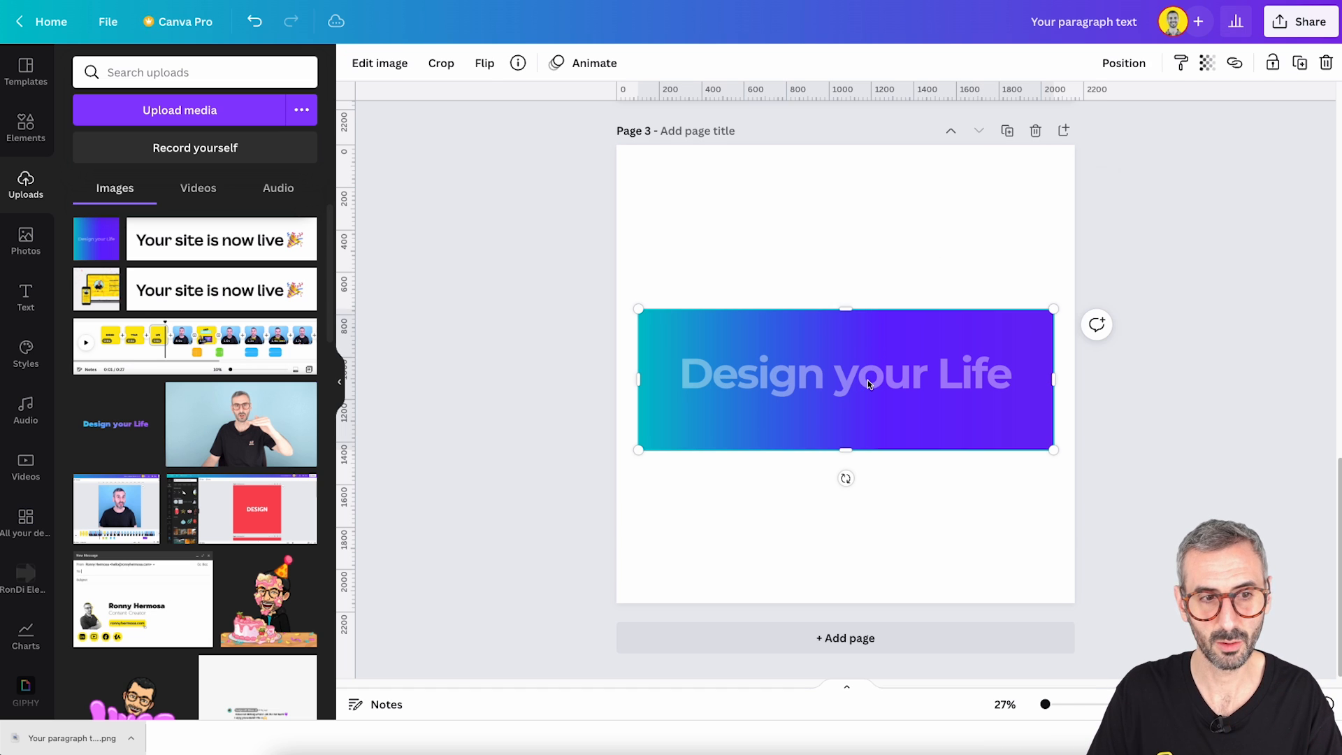
pyautogui.click(1325, 738)
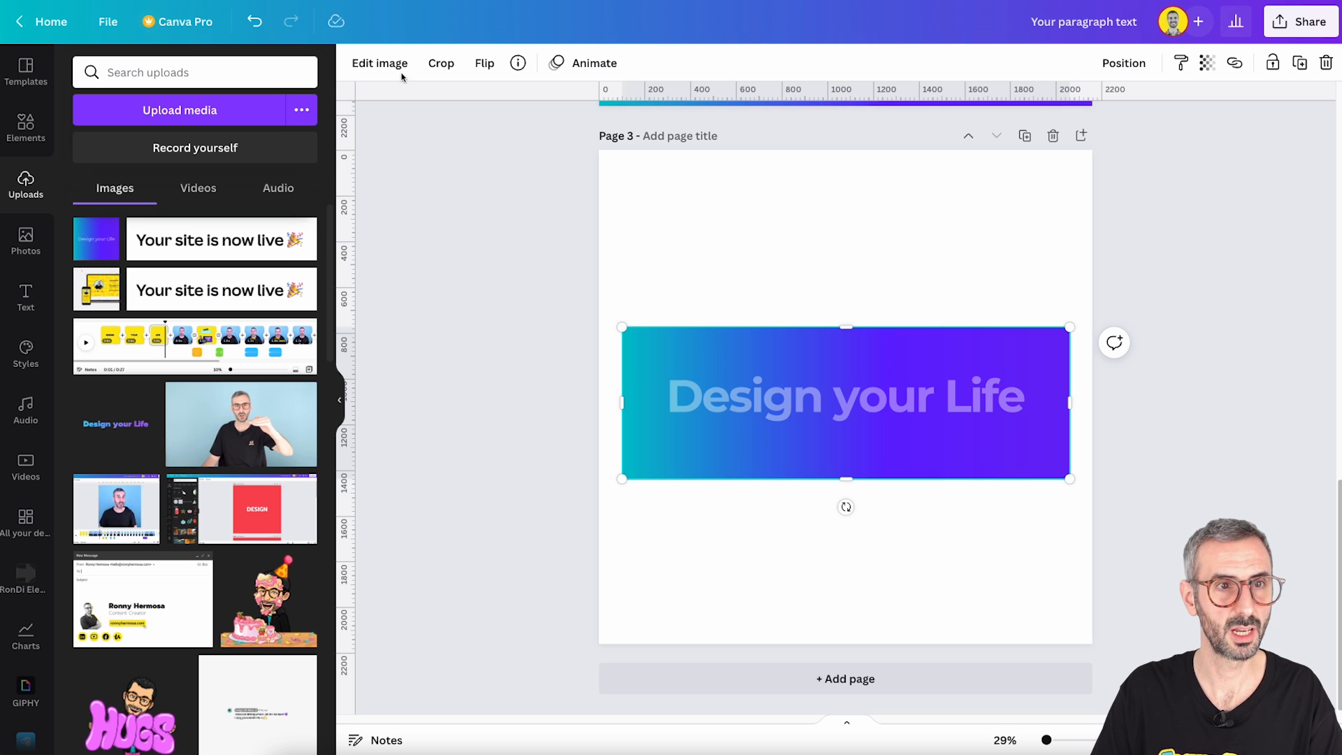
pyautogui.click(380, 63)
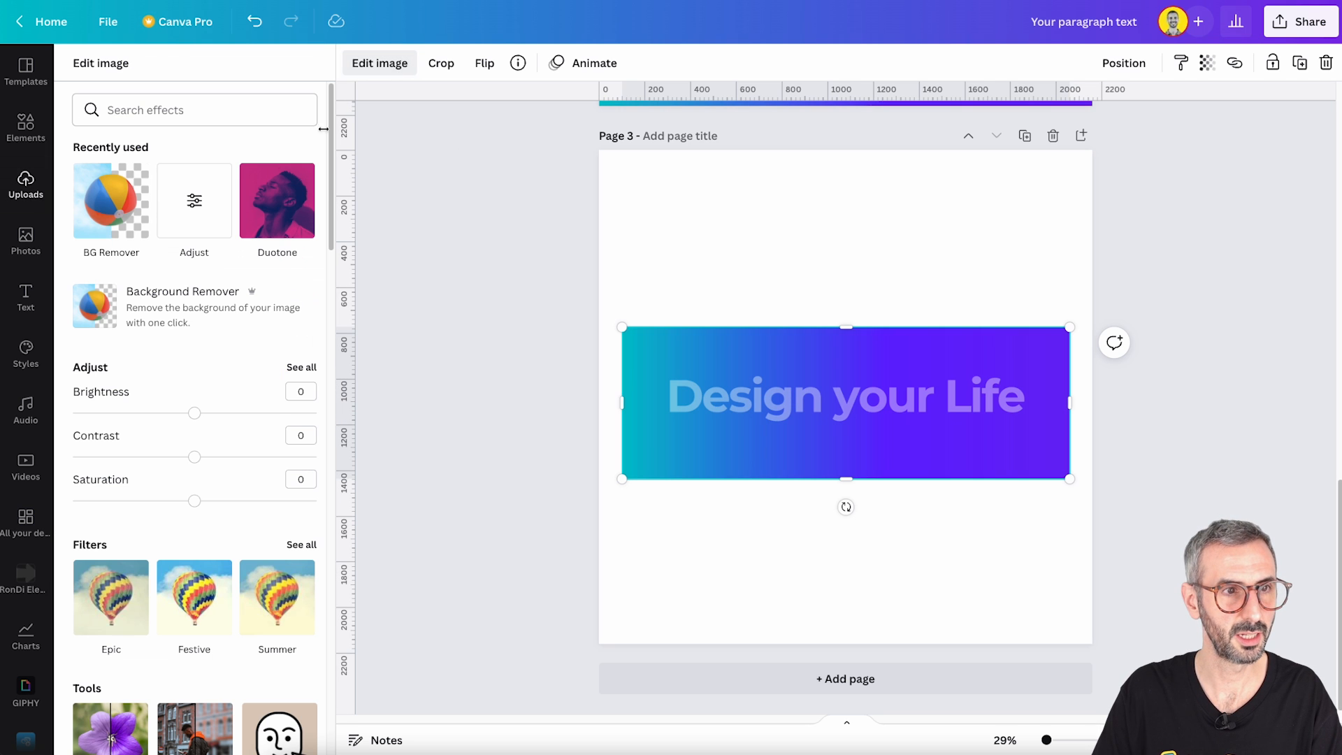
pyautogui.click(92, 236)
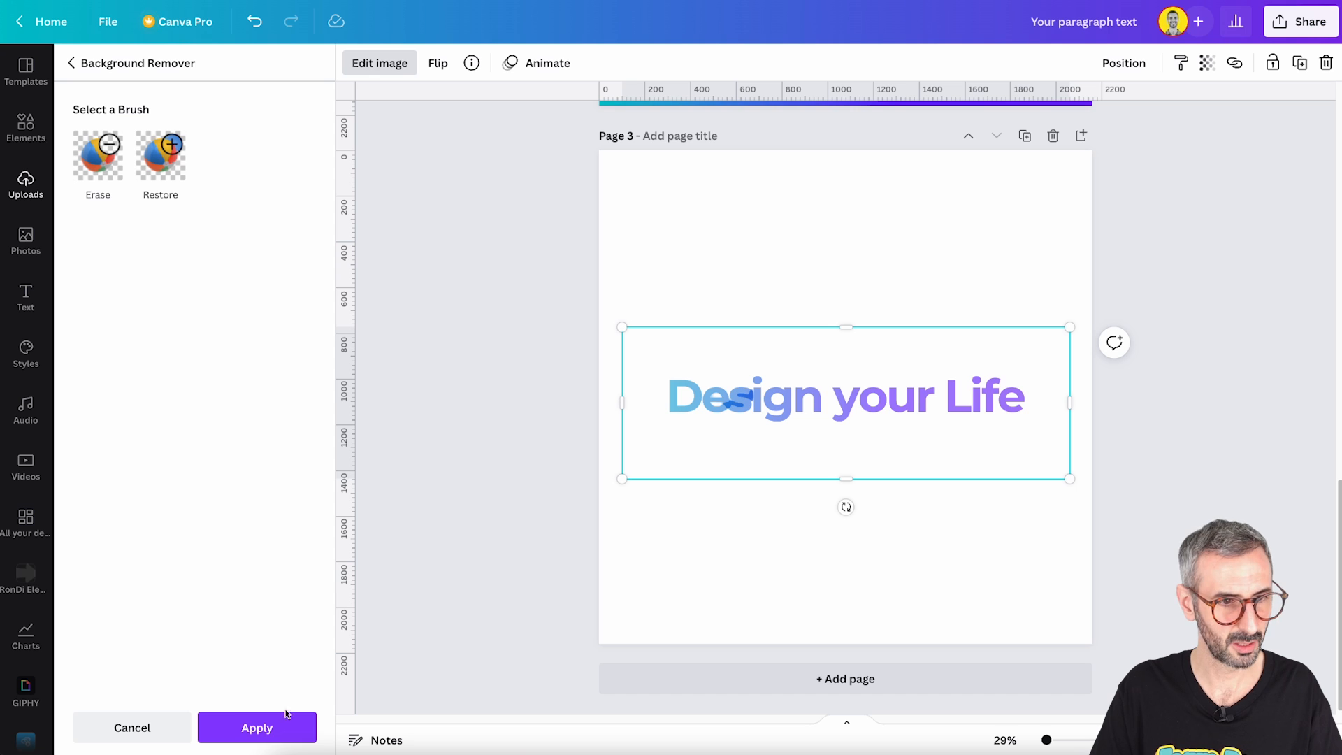
pyautogui.click(246, 739)
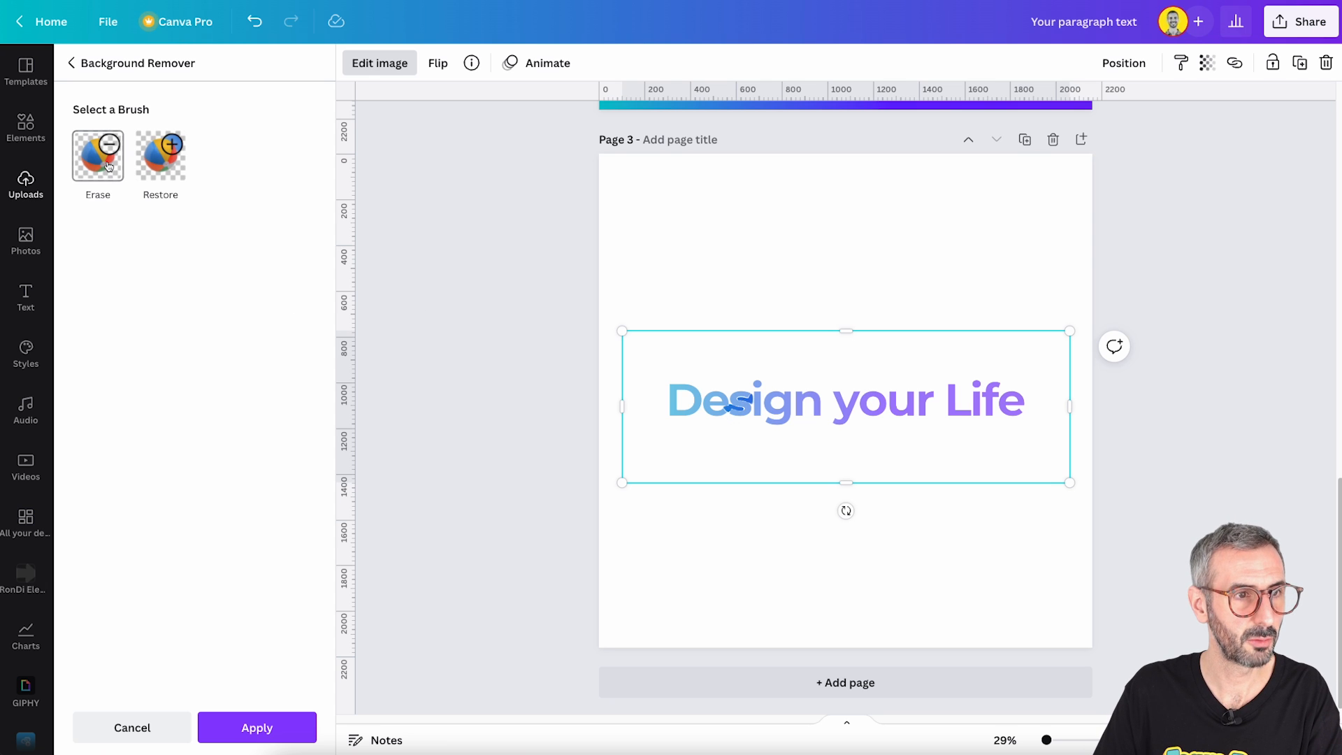
pyautogui.click(108, 165)
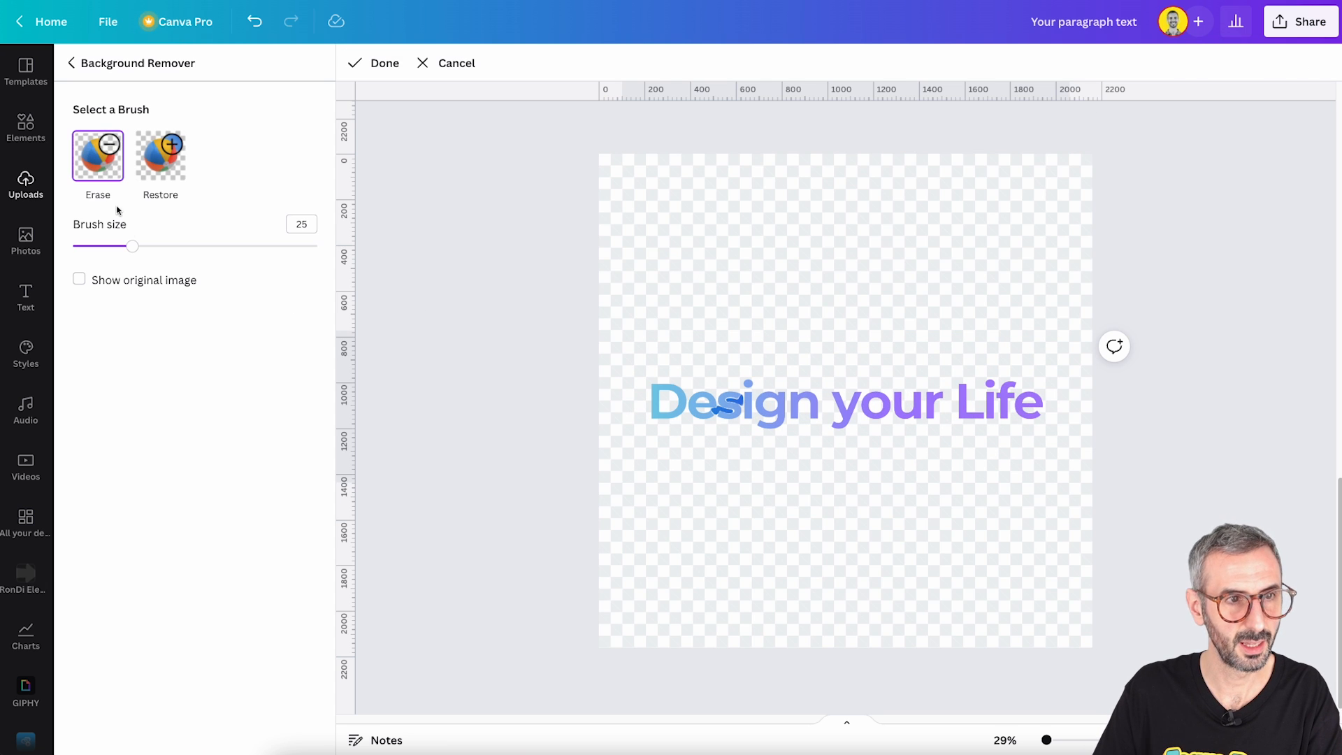
pyautogui.moveTo(1046, 739); pyautogui.dragTo(984, 718)
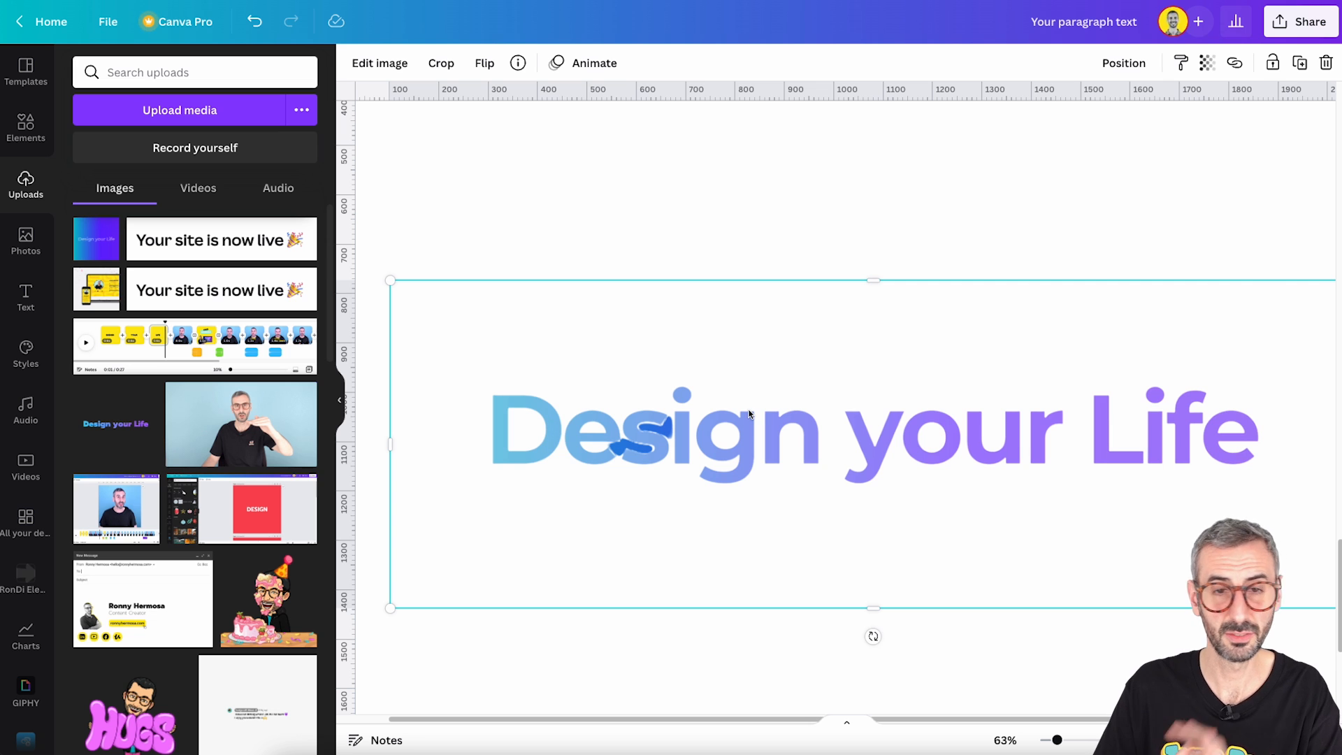
pyautogui.click(380, 64)
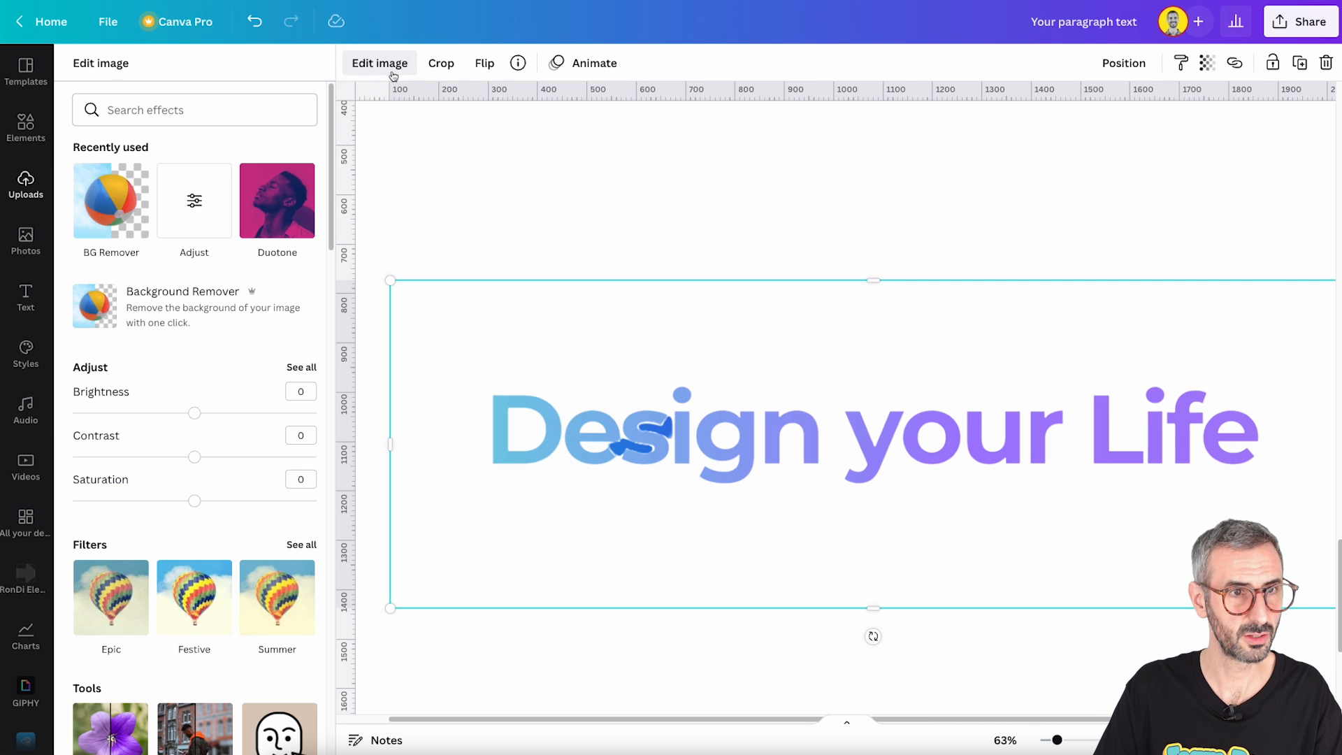
pyautogui.click(90, 236)
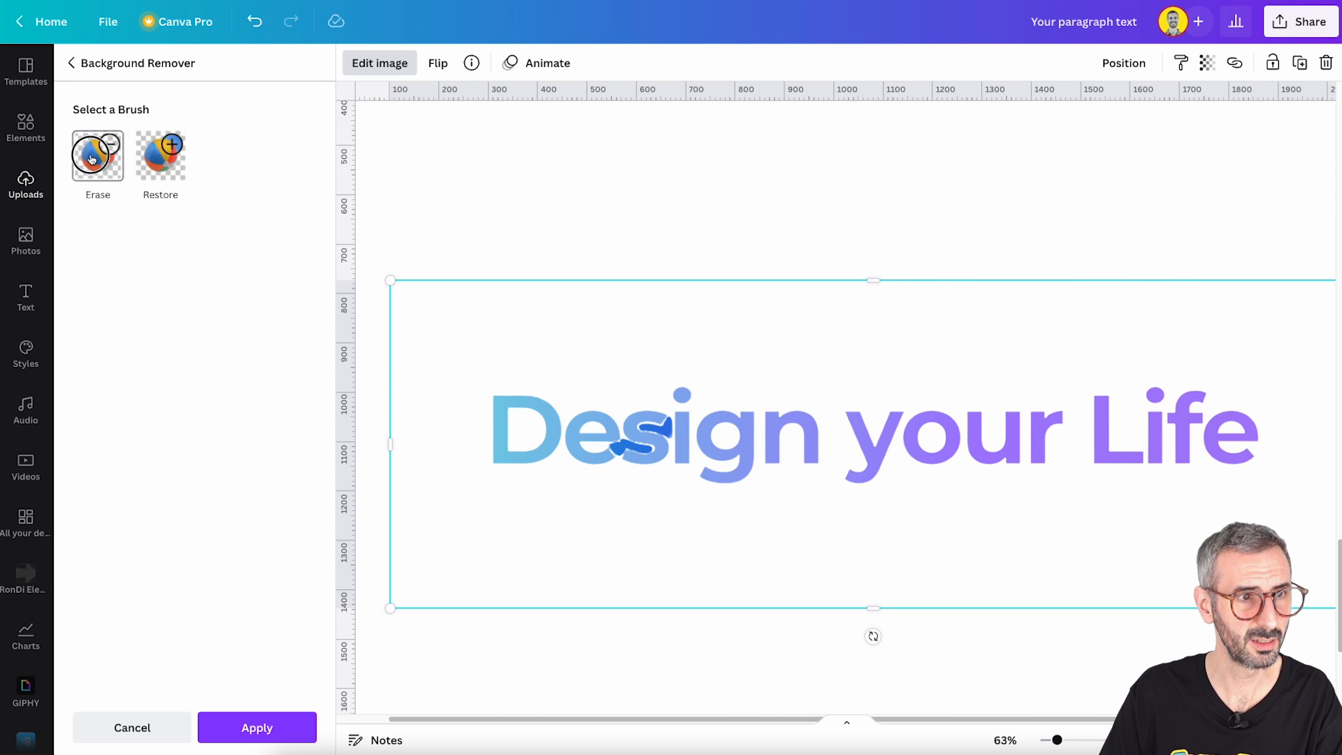
pyautogui.click(98, 155)
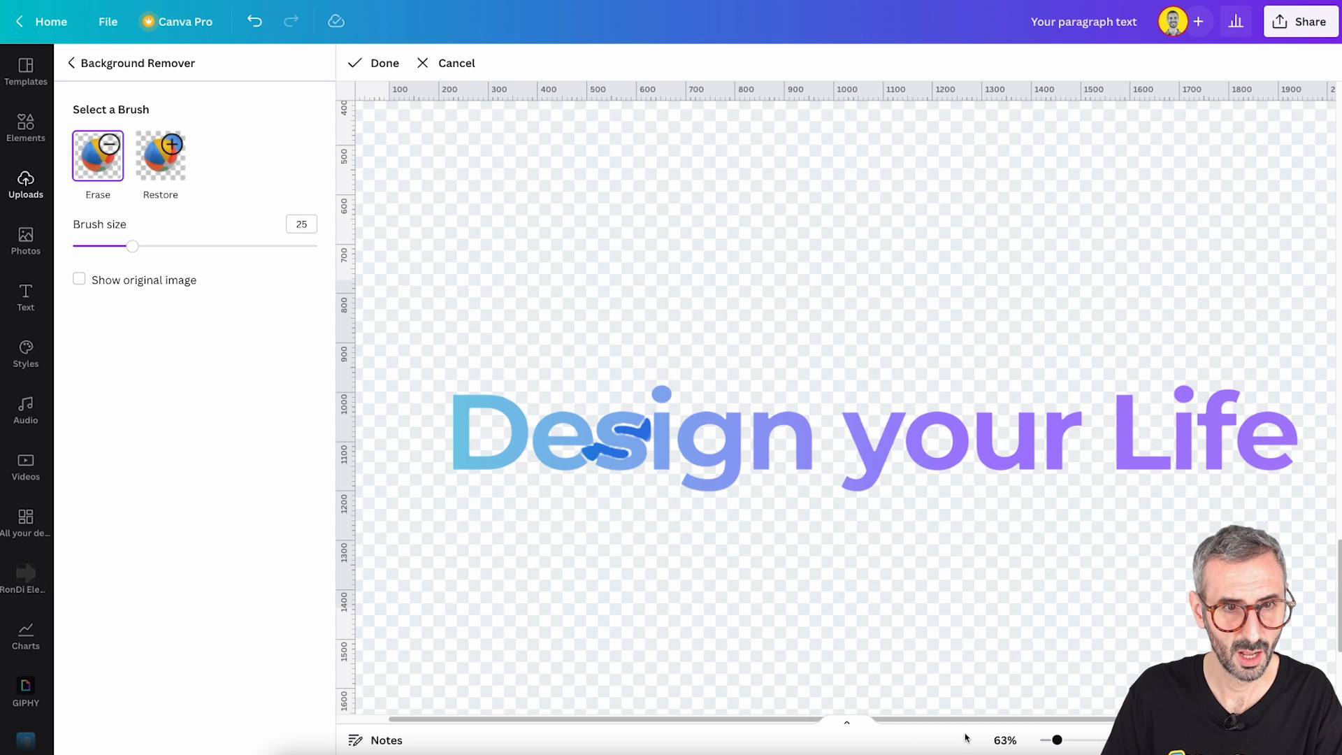
pyautogui.moveTo(1056, 739); pyautogui.dragTo(1058, 739)
pyautogui.click(384, 65)
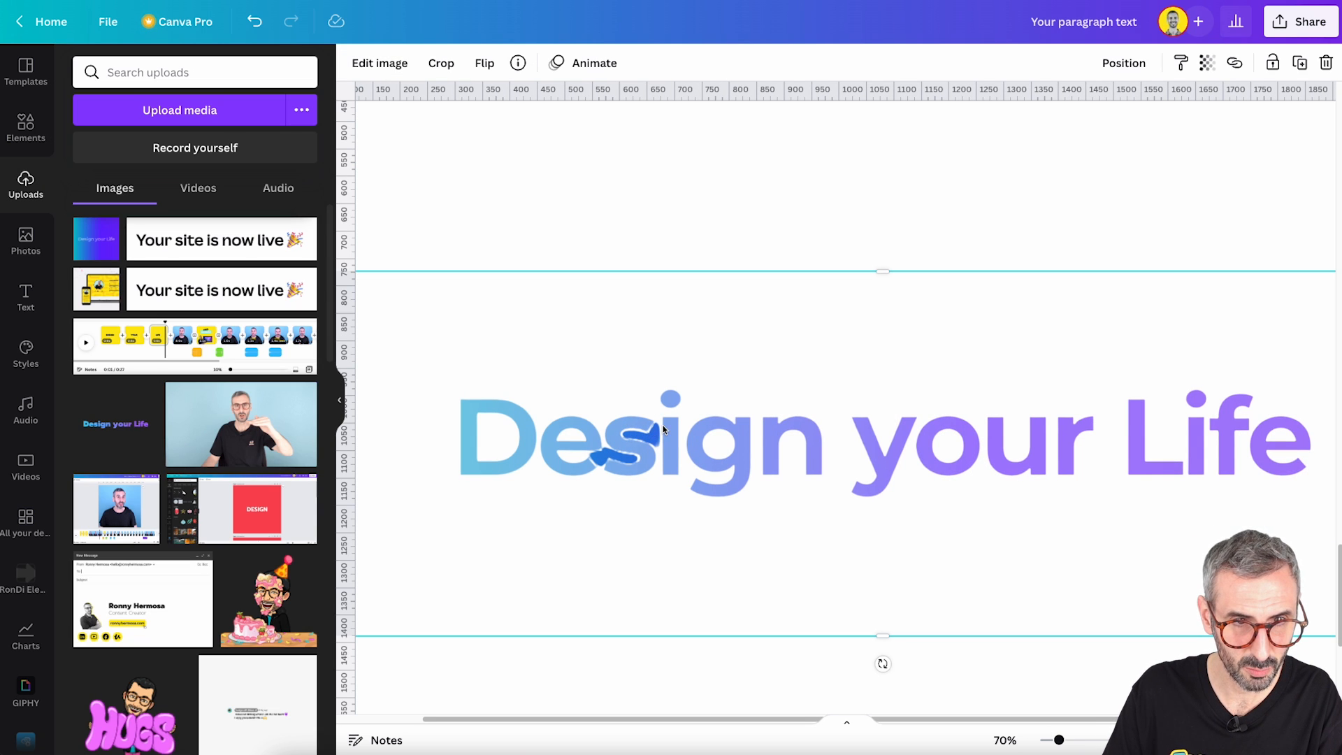
# - Reopen BG Remover for the "Design your Life" image and set its Erase brush to size 1
pyautogui.click(380, 63)
pyautogui.click(114, 203)
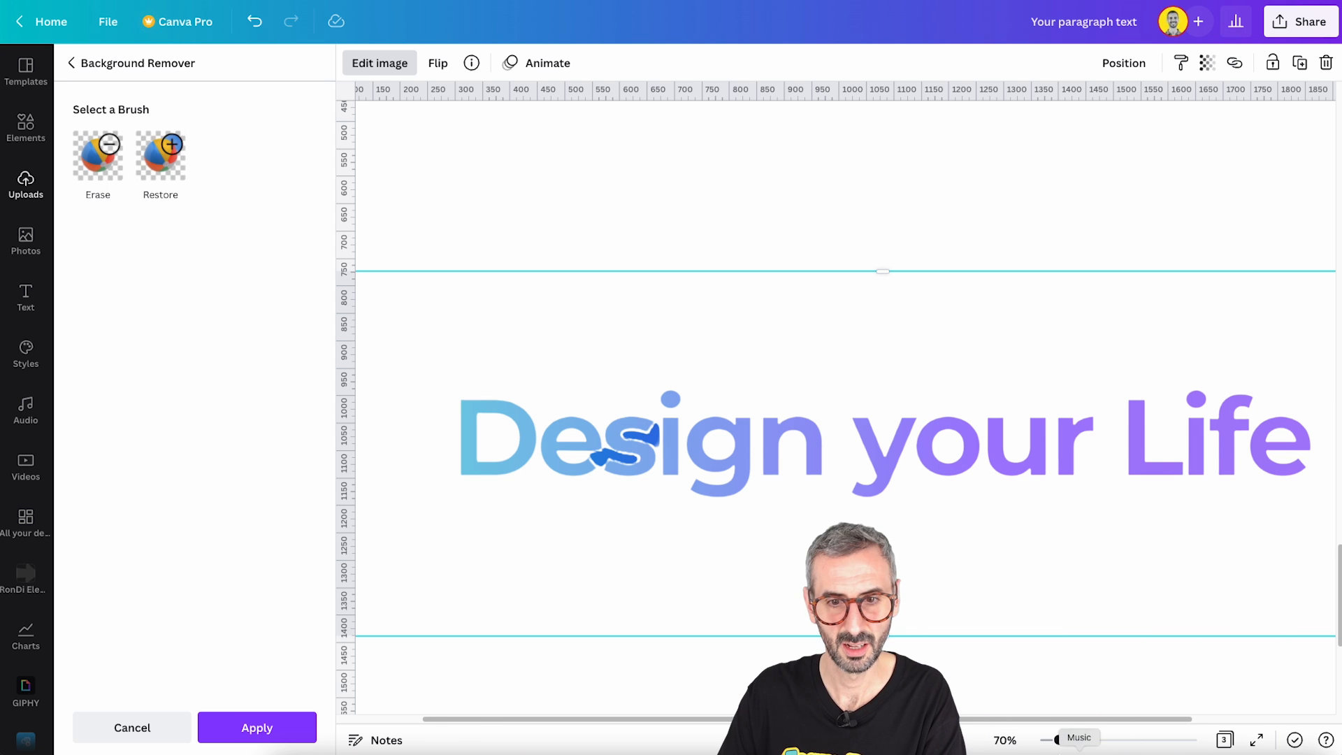
pyautogui.moveTo(1058, 740); pyautogui.dragTo(1067, 739)
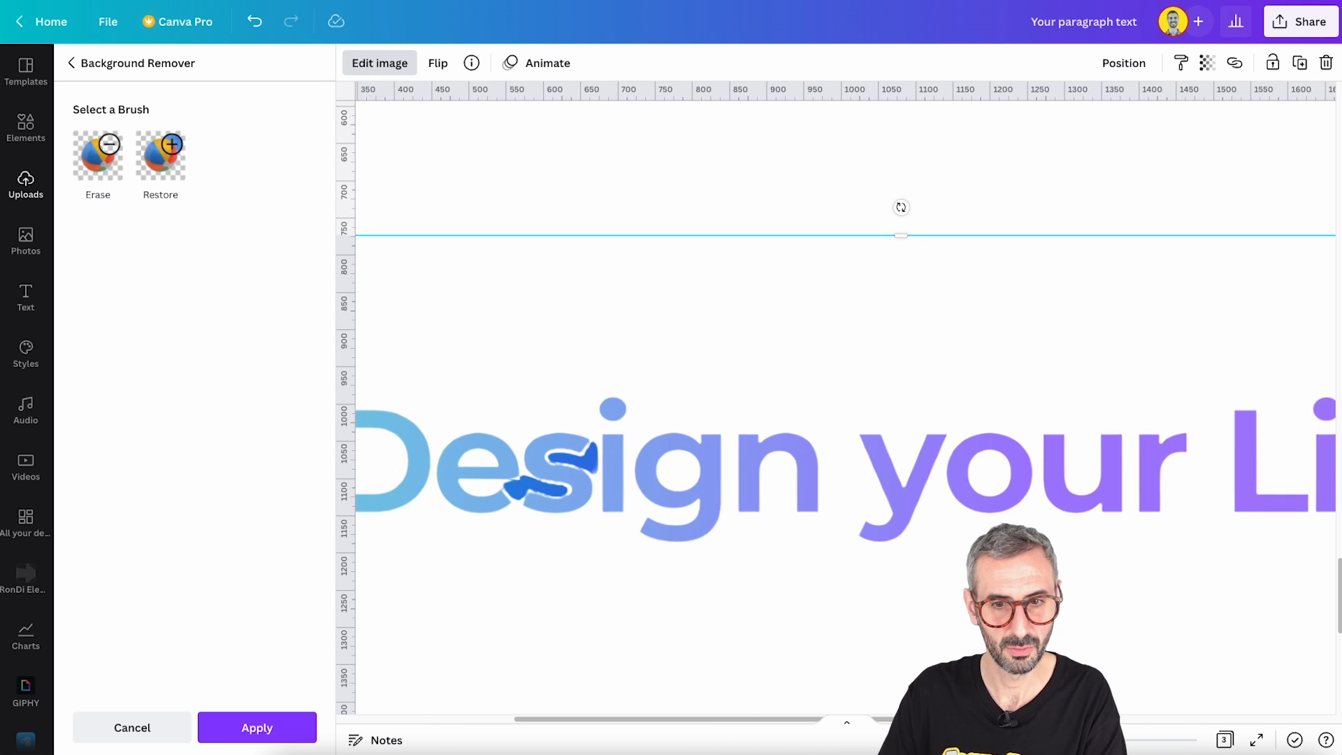
pyautogui.click(117, 152)
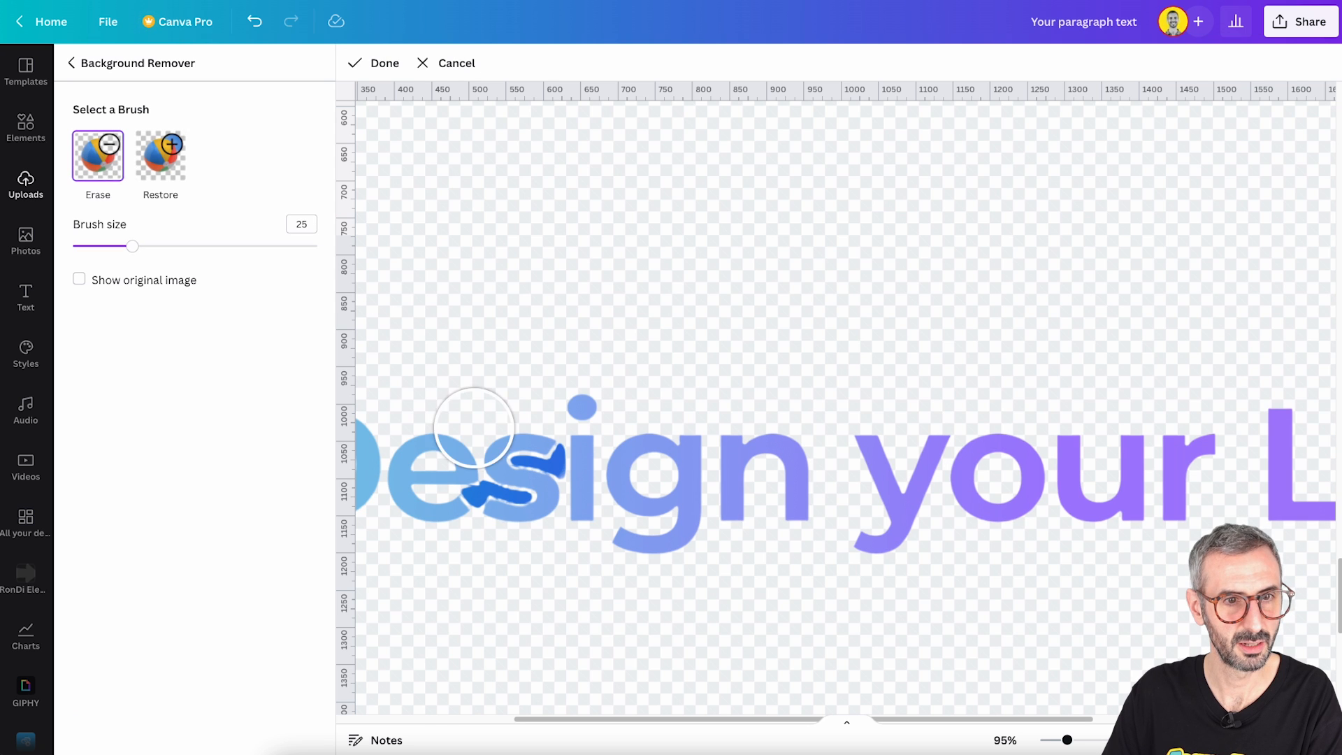
pyautogui.moveTo(131, 247); pyautogui.dragTo(70, 246)
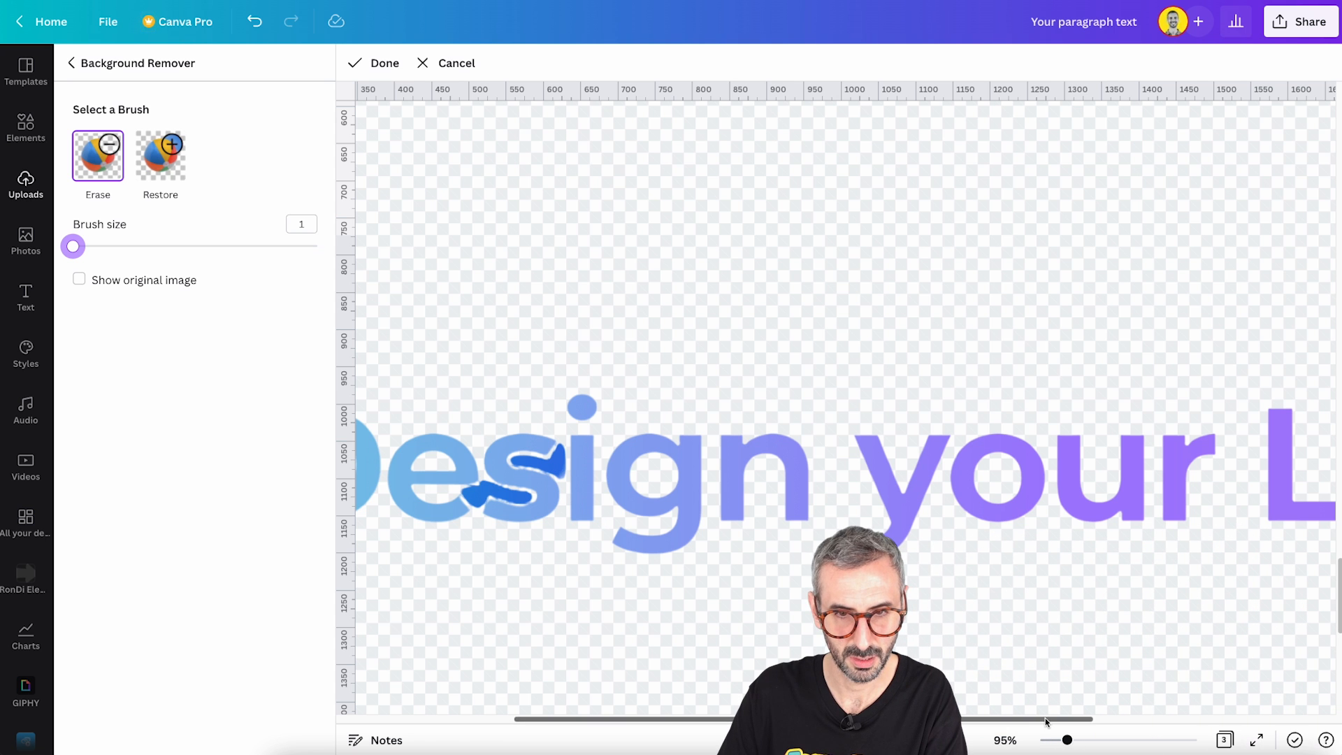
# - Erase the dark blue leftover patch between the "e" and the lower curve of the "s" in "Design"
pyautogui.moveTo(1066, 739); pyautogui.dragTo(1199, 748)
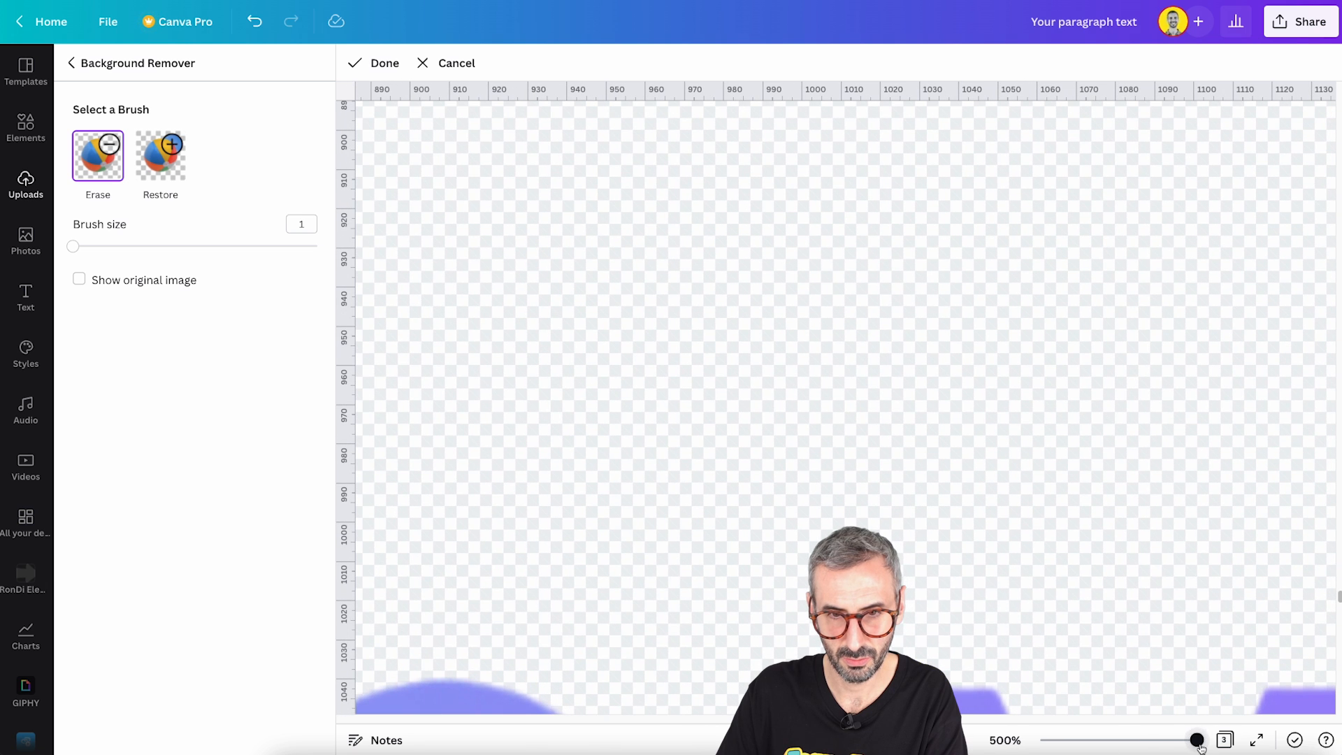
pyautogui.moveTo(803, 720); pyautogui.dragTo(724, 729)
pyautogui.scroll(-5, 734, 636)
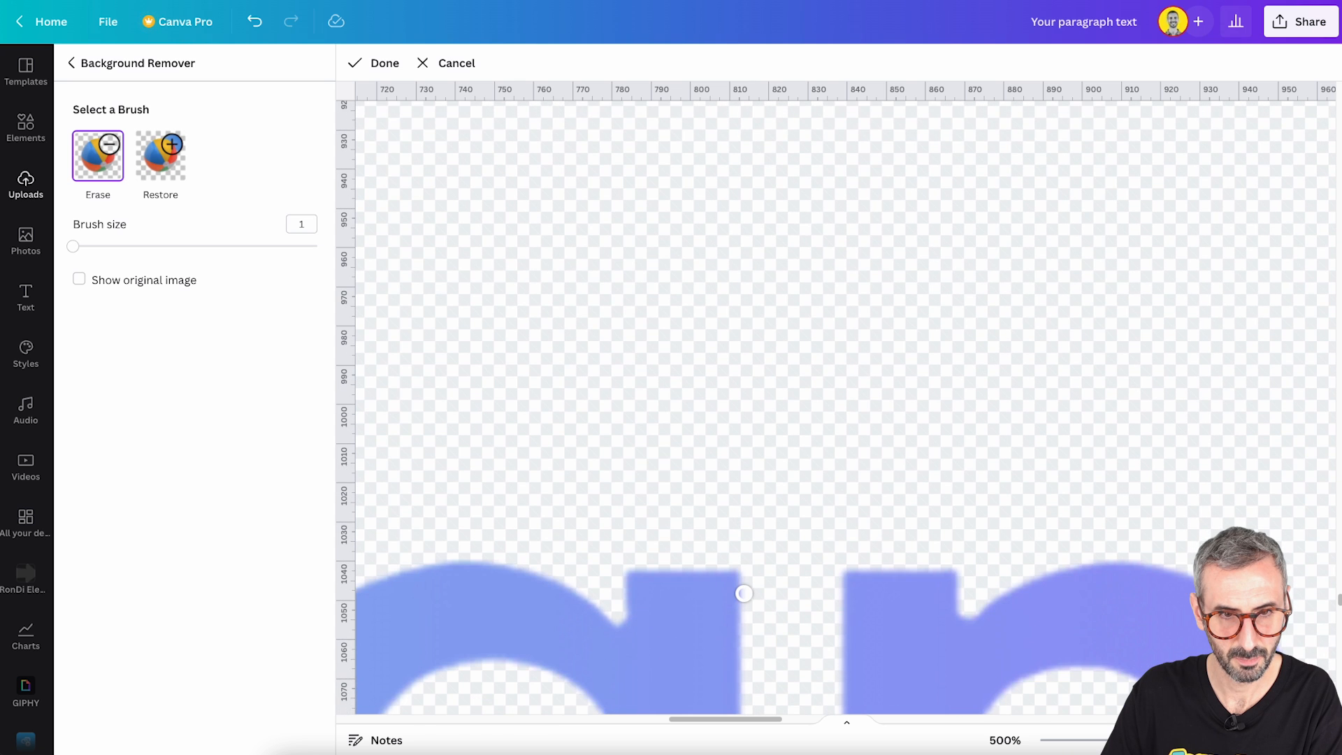
pyautogui.scroll(-10, 743, 593)
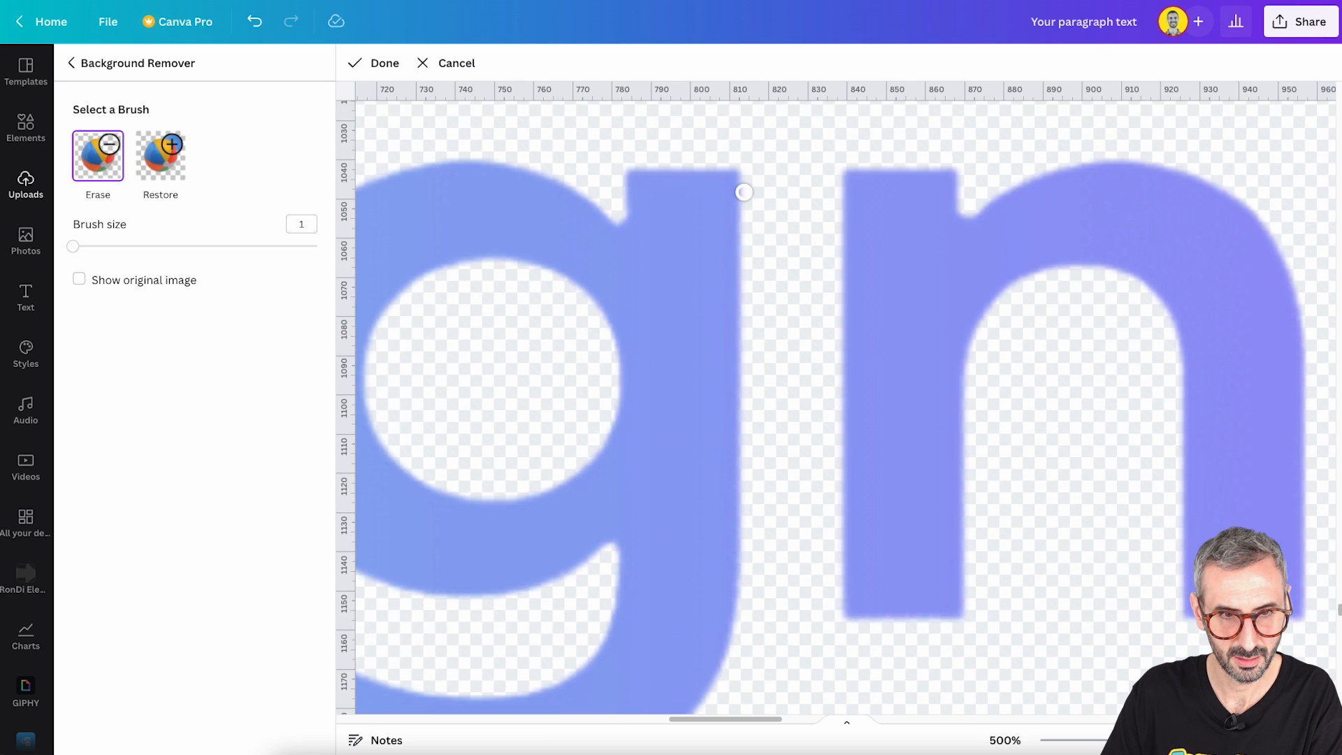
pyautogui.scroll(-3, 732, 670)
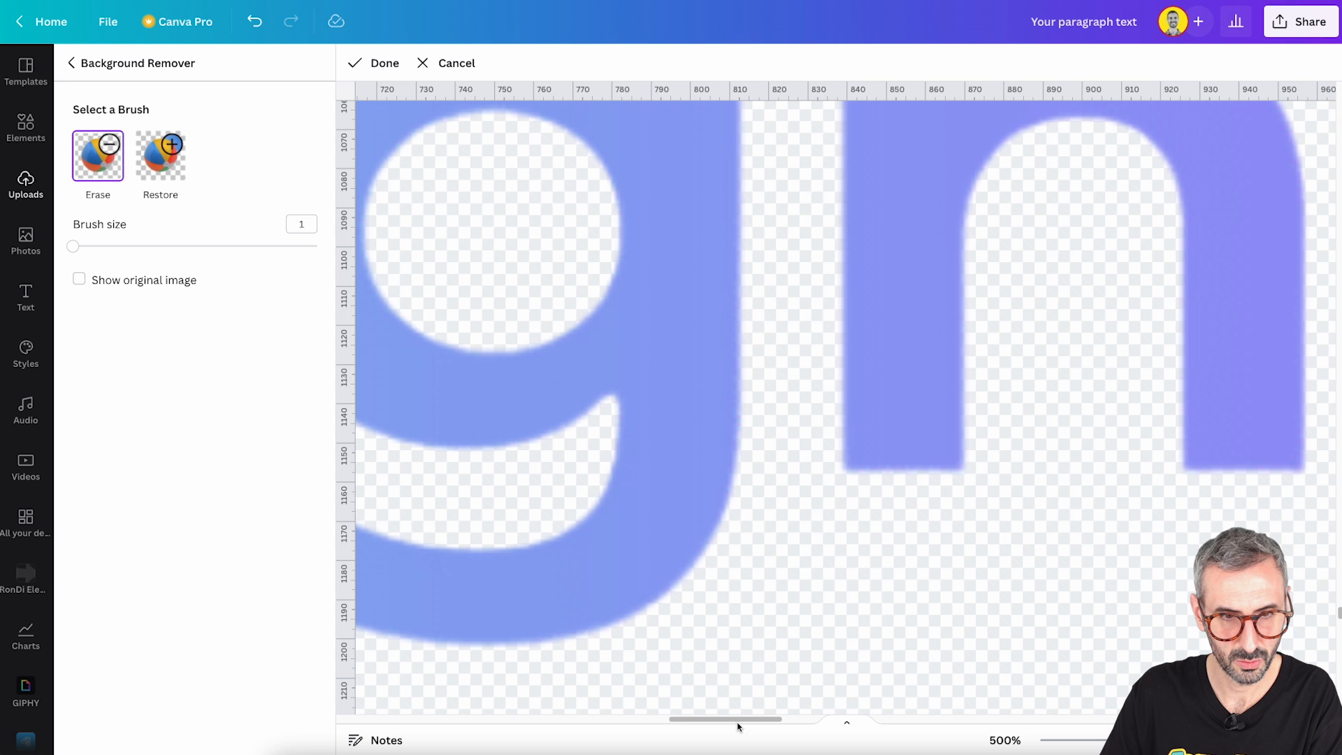
pyautogui.moveTo(733, 719); pyautogui.dragTo(619, 715)
pyautogui.scroll(6, 716, 549)
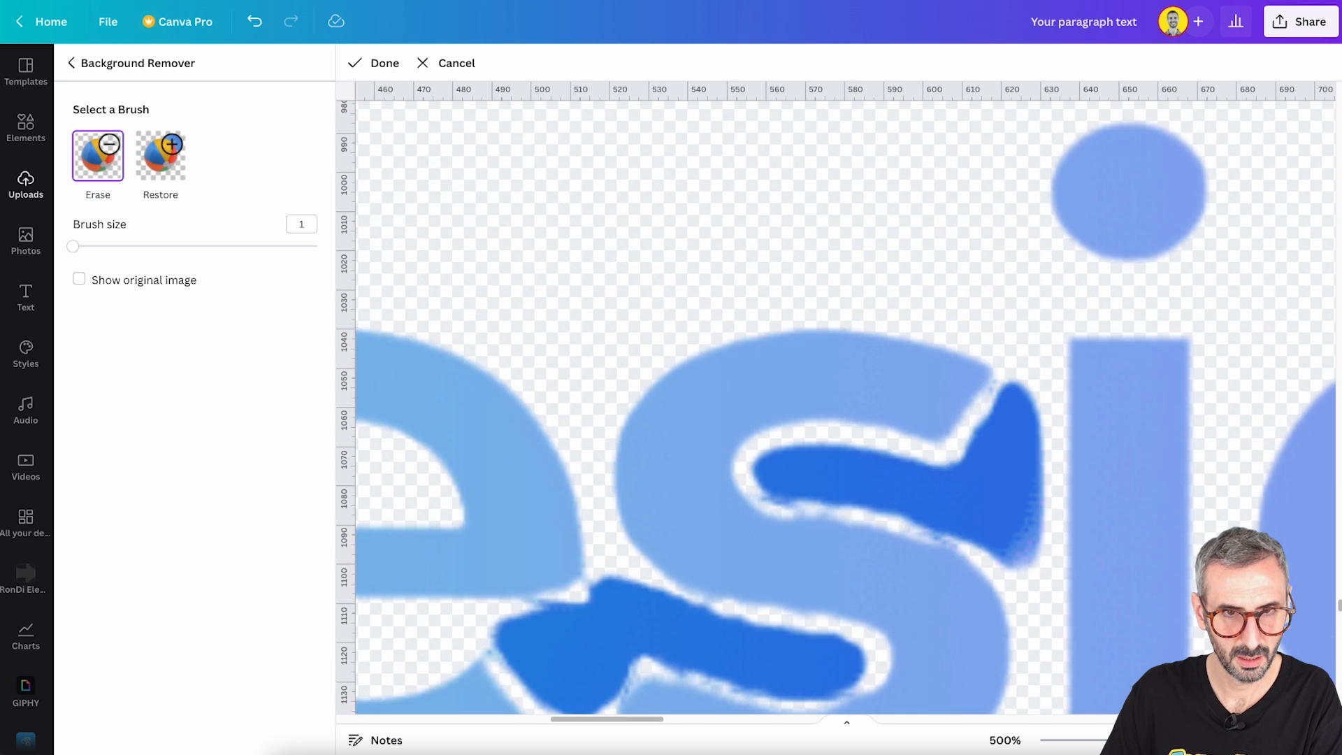
pyautogui.scroll(-1, 706, 389)
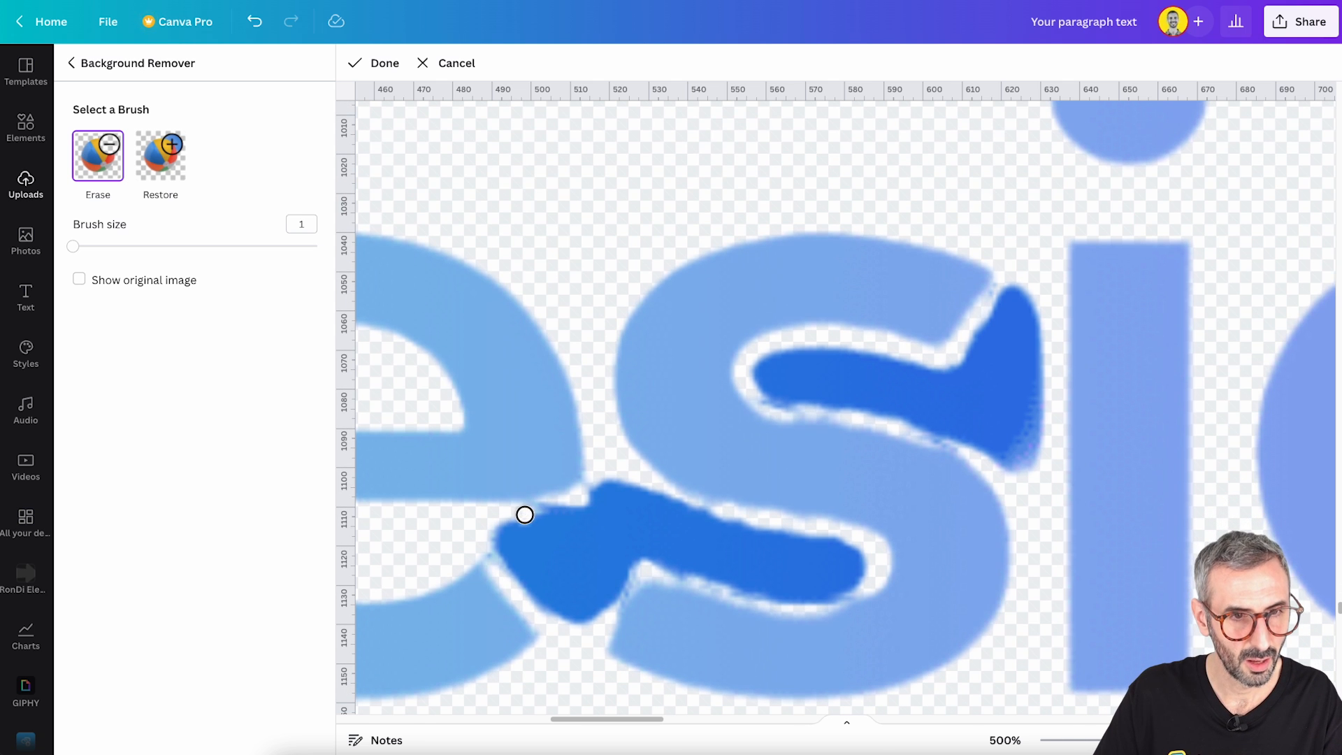
pyautogui.moveTo(540, 511)
pyautogui.mouseDown()
pyautogui.moveTo(599, 484)
pyautogui.moveTo(851, 555)
pyautogui.mouseUp()
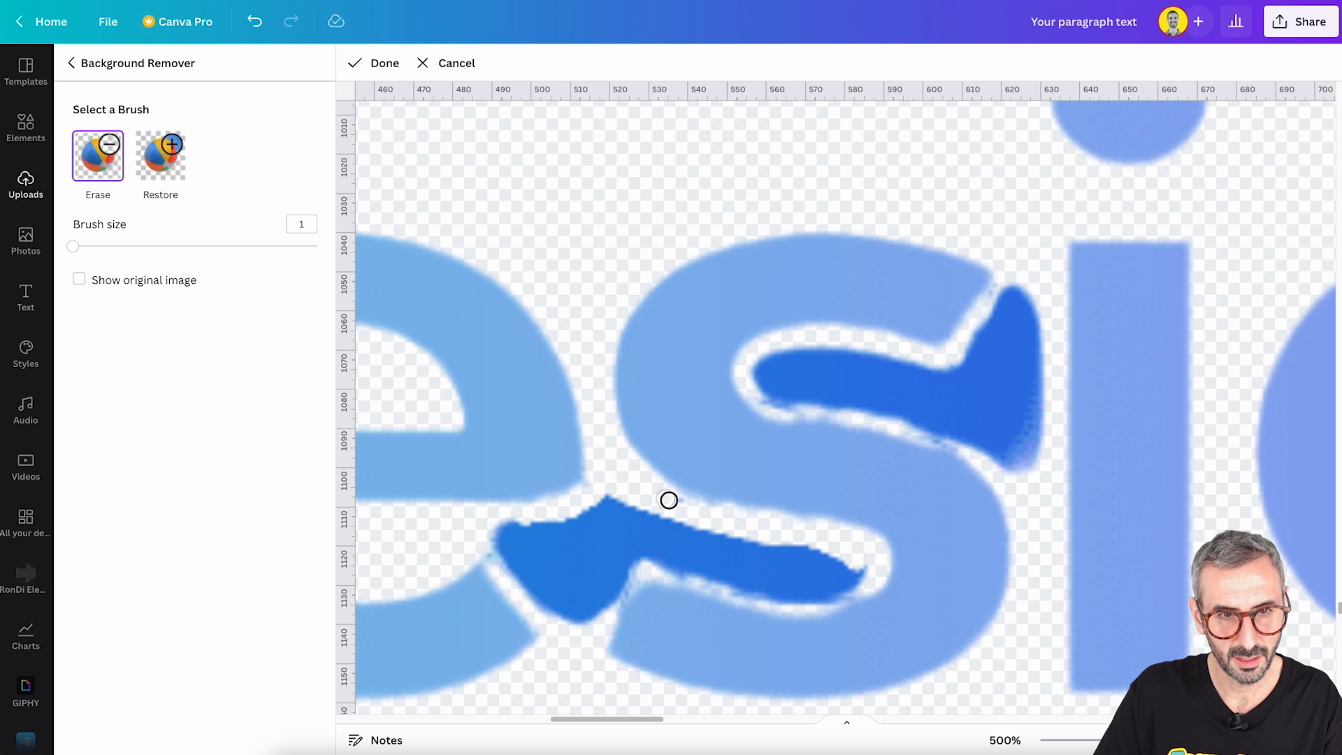
pyautogui.moveTo(684, 508)
pyautogui.mouseDown()
pyautogui.moveTo(632, 522)
pyautogui.moveTo(600, 498)
pyautogui.mouseUp()
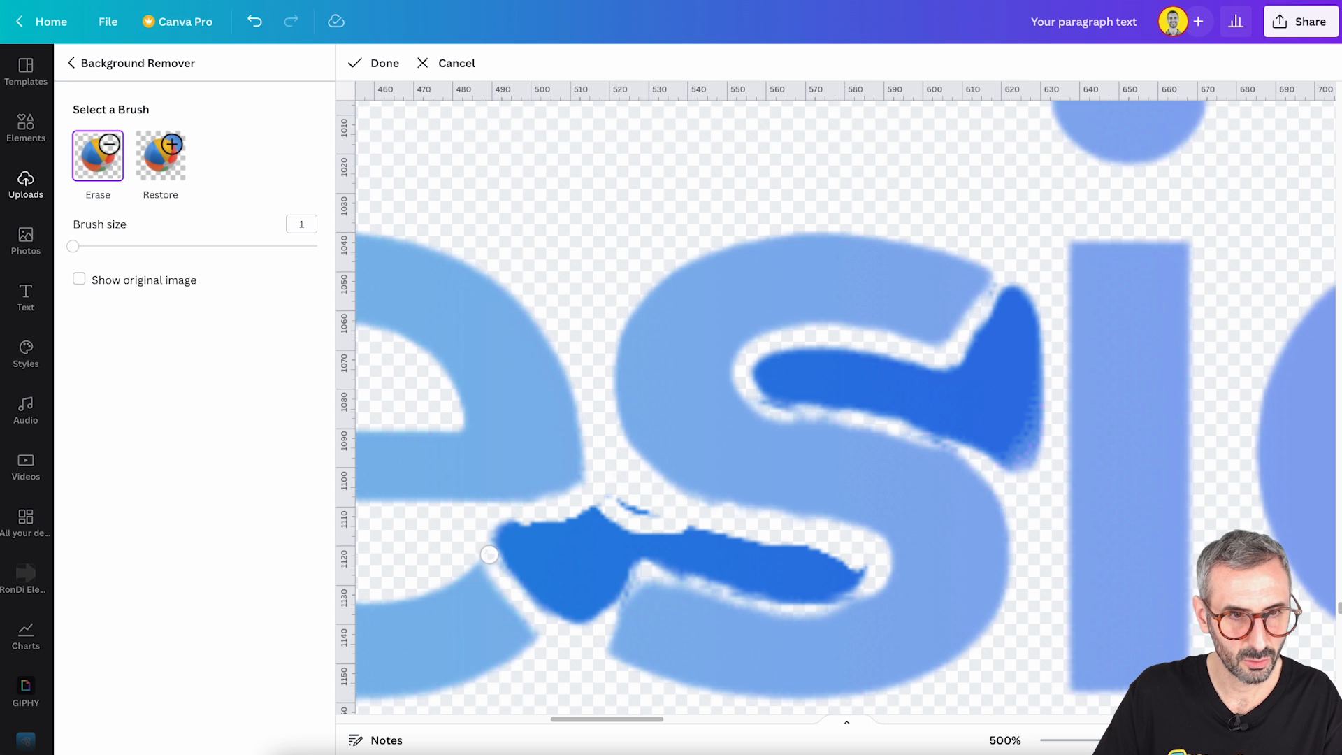
pyautogui.moveTo(501, 527); pyautogui.dragTo(630, 509)
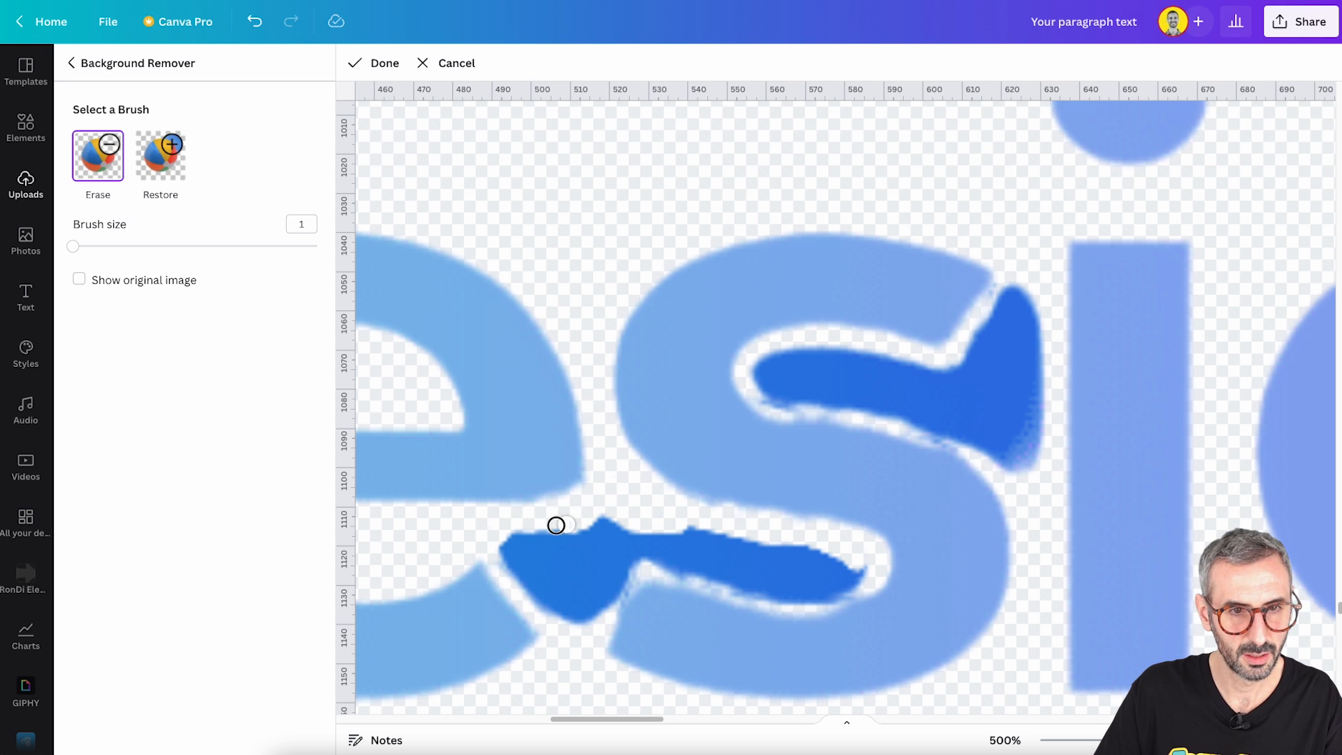
pyautogui.moveTo(524, 593)
pyautogui.mouseDown()
pyautogui.moveTo(570, 618)
pyautogui.moveTo(605, 595)
pyautogui.moveTo(635, 547)
pyautogui.moveTo(599, 517)
pyautogui.moveTo(512, 543)
pyautogui.moveTo(535, 589)
pyautogui.moveTo(570, 602)
pyautogui.moveTo(516, 573)
pyautogui.moveTo(575, 541)
pyautogui.moveTo(691, 532)
pyautogui.moveTo(861, 567)
pyautogui.moveTo(829, 594)
pyautogui.moveTo(743, 590)
pyautogui.mouseUp()
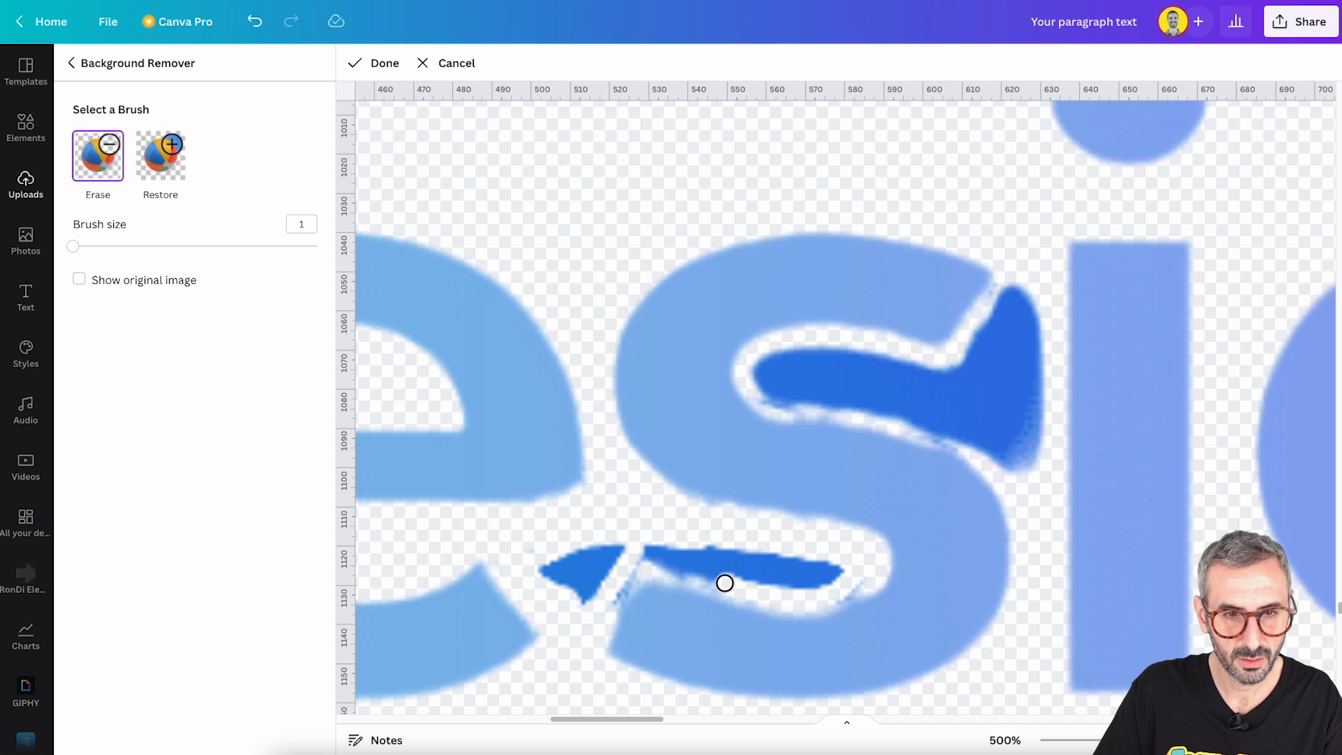
pyautogui.moveTo(664, 565)
pyautogui.mouseDown()
pyautogui.moveTo(641, 549)
pyautogui.moveTo(839, 563)
pyautogui.mouseUp()
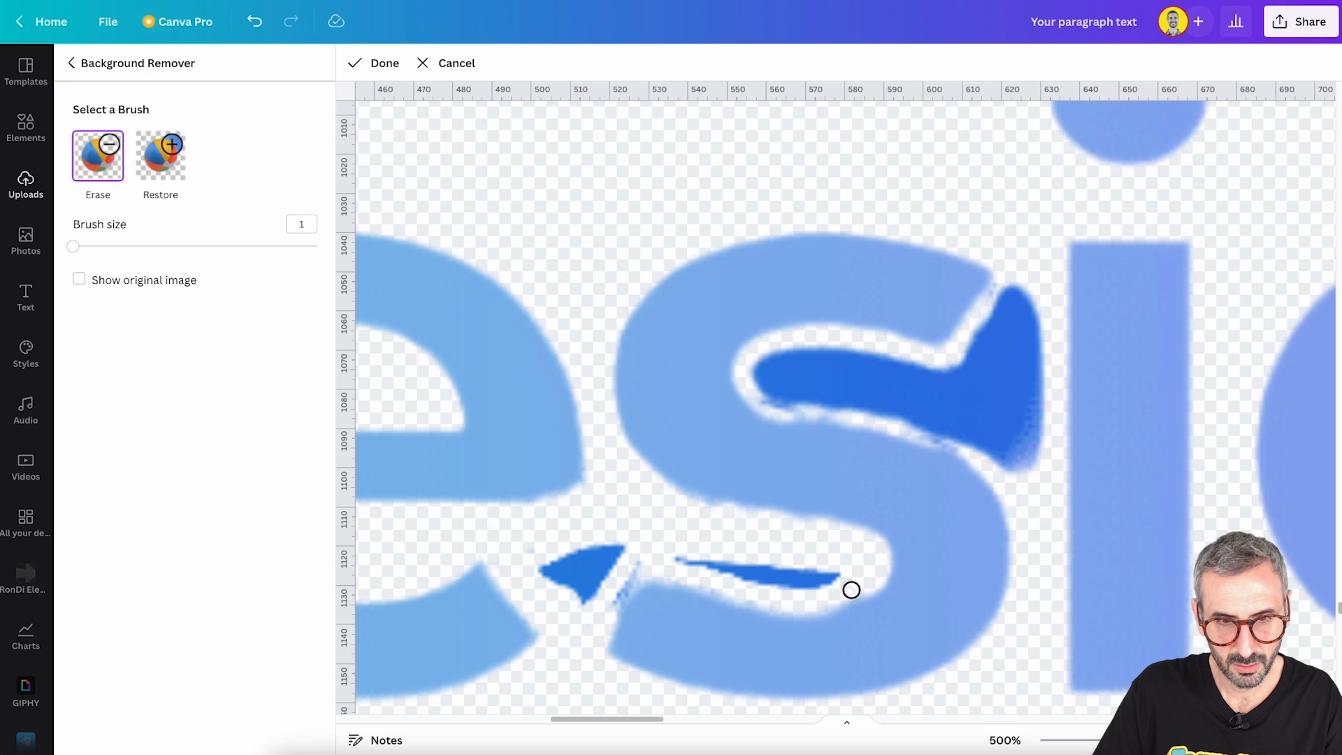
pyautogui.moveTo(837, 573)
pyautogui.mouseDown()
pyautogui.moveTo(702, 556)
pyautogui.moveTo(827, 582)
pyautogui.moveTo(616, 588)
pyautogui.moveTo(613, 602)
pyautogui.moveTo(532, 592)
pyautogui.moveTo(611, 558)
pyautogui.moveTo(584, 559)
pyautogui.mouseUp()
# - Erase the dark blue leftover patch in the upper curve of the "s" and apply the cleaned-up background removal
pyautogui.moveTo(1003, 290)
pyautogui.mouseDown()
pyautogui.moveTo(1028, 303)
pyautogui.moveTo(1010, 467)
pyautogui.moveTo(826, 406)
pyautogui.moveTo(779, 354)
pyautogui.moveTo(814, 354)
pyautogui.moveTo(975, 435)
pyautogui.moveTo(1025, 343)
pyautogui.moveTo(834, 368)
pyautogui.moveTo(825, 383)
pyautogui.moveTo(1017, 428)
pyautogui.moveTo(998, 327)
pyautogui.moveTo(992, 408)
pyautogui.moveTo(797, 411)
pyautogui.moveTo(958, 434)
pyautogui.mouseUp()
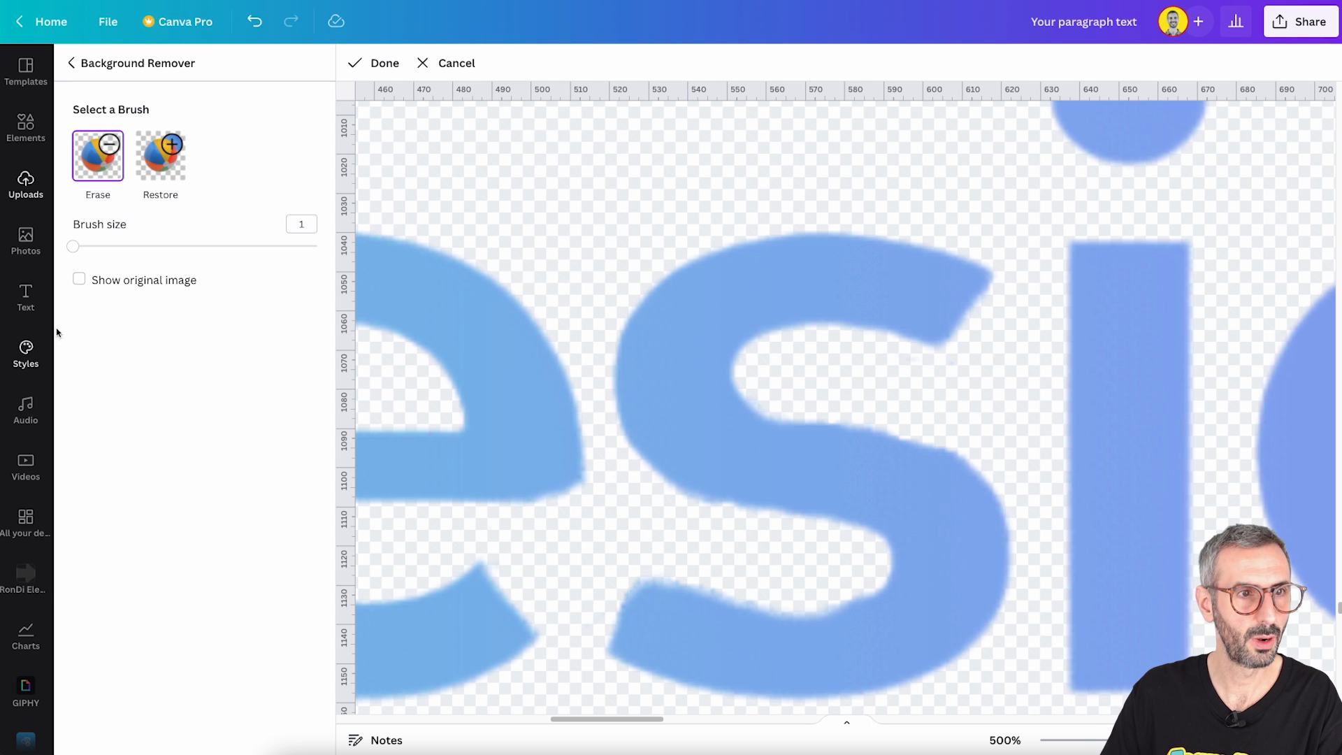
pyautogui.click(380, 63)
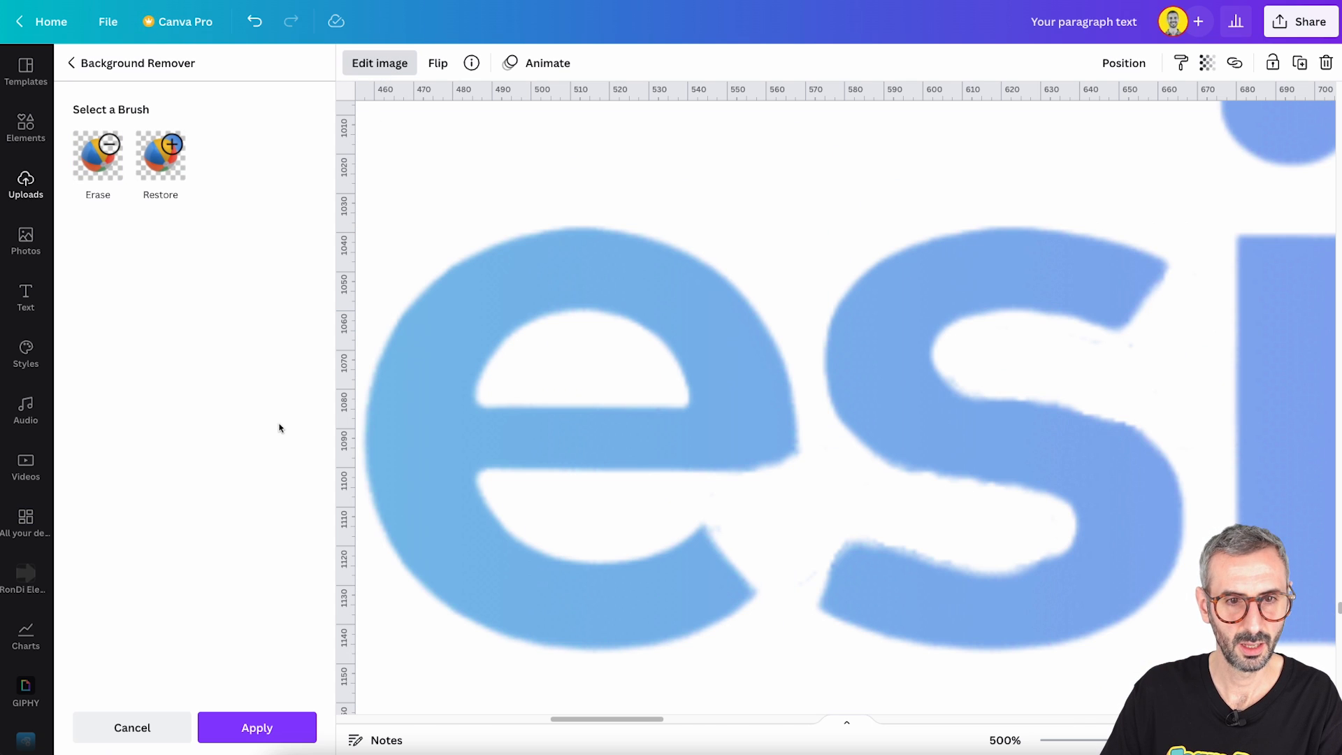
pyautogui.click(264, 731)
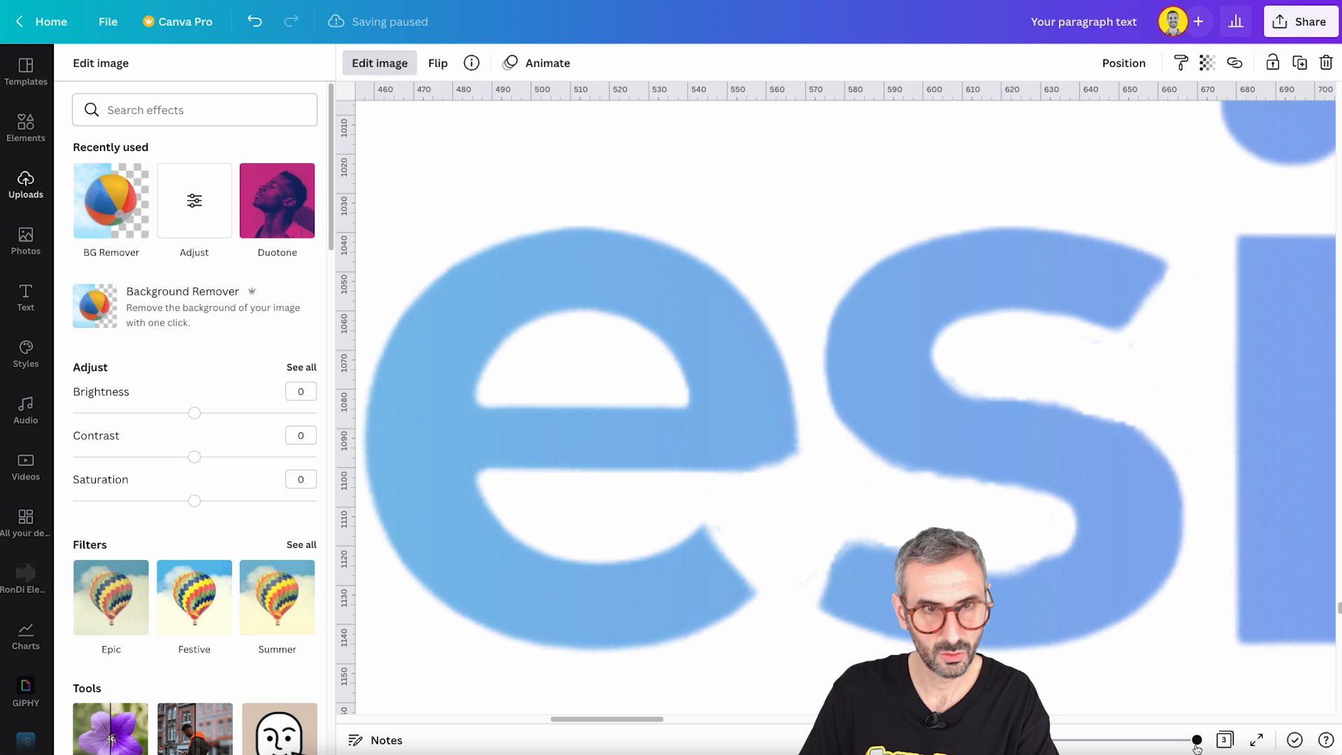
# - Check the whole cleaned text, then reopen Background Remover on the image and apply it once more
pyautogui.moveTo(1197, 744); pyautogui.dragTo(1041, 747)
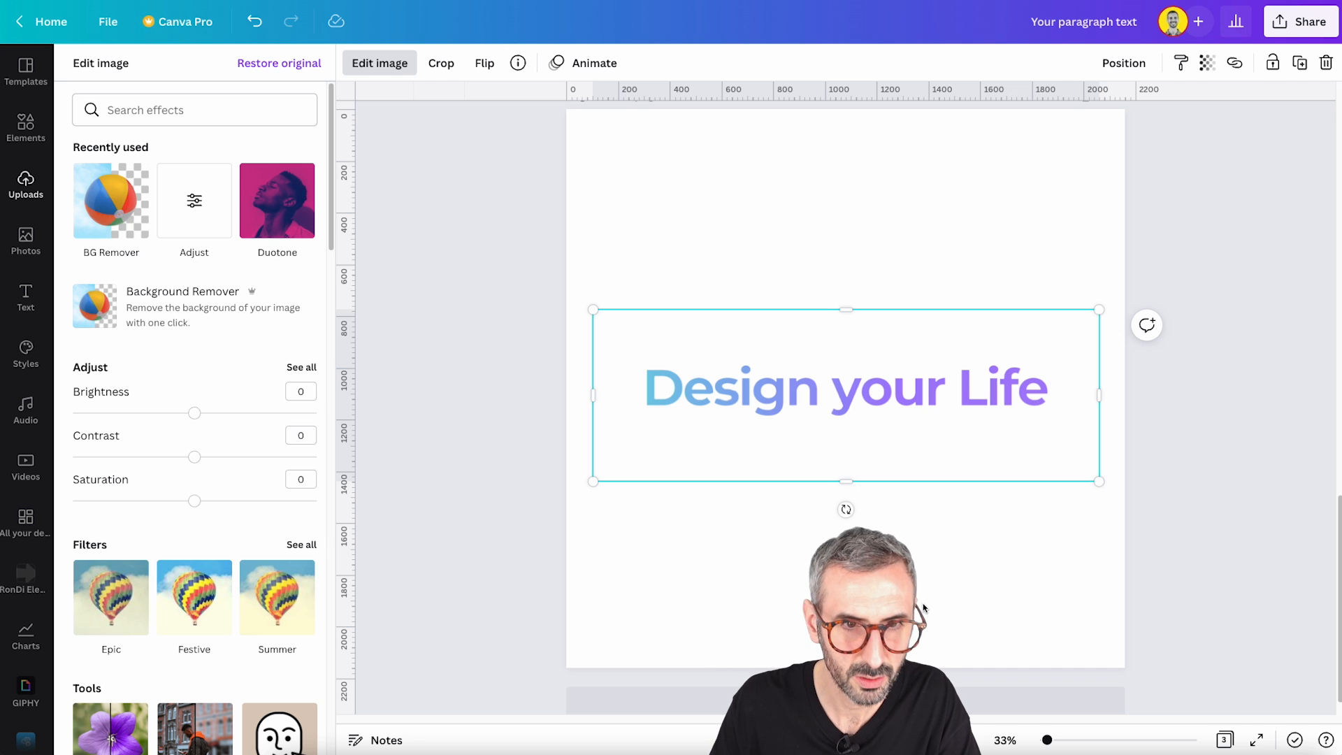
pyautogui.moveTo(1047, 739)
pyautogui.mouseDown()
pyautogui.moveTo(1074, 742)
pyautogui.moveTo(1060, 740)
pyautogui.mouseUp()
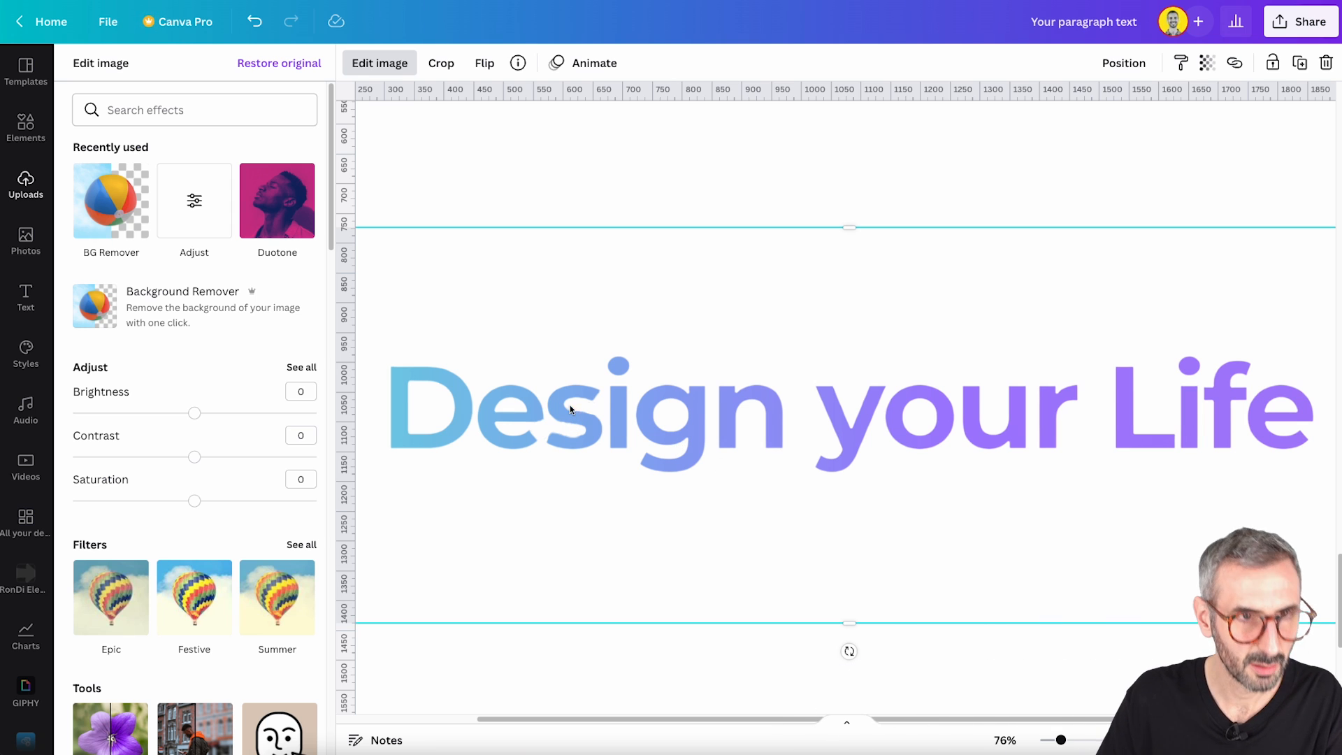
pyautogui.click(143, 234)
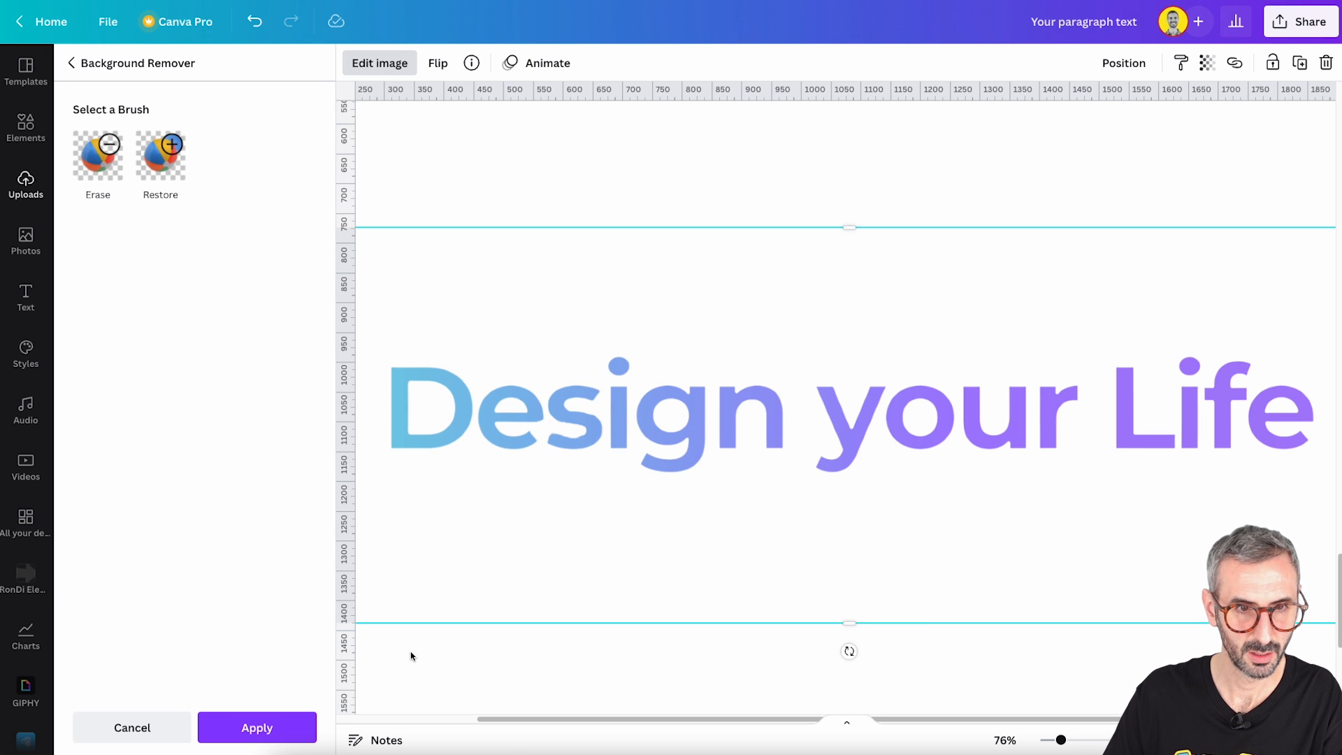
pyautogui.click(264, 724)
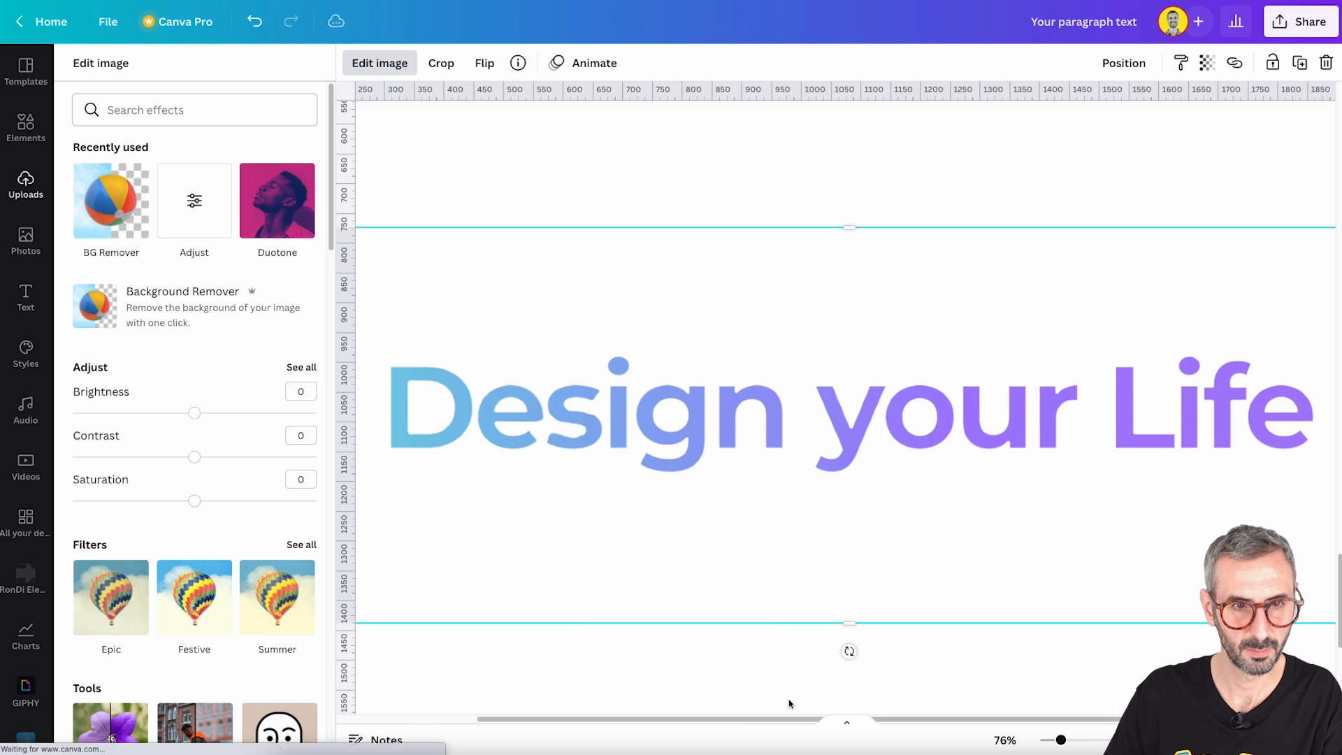
# - Crop the transparent image on all four sides tightly around the "Design your Life" text and deselect it
pyautogui.moveTo(1060, 739); pyautogui.dragTo(1046, 740)
pyautogui.click(952, 569)
pyautogui.click(953, 569)
pyautogui.click(660, 412)
pyautogui.moveTo(617, 396); pyautogui.dragTo(655, 395)
pyautogui.moveTo(1055, 402); pyautogui.dragTo(1039, 401)
pyautogui.moveTo(849, 482); pyautogui.dragTo(849, 428)
pyautogui.moveTo(845, 320); pyautogui.dragTo(845, 360)
pyautogui.click(879, 526)
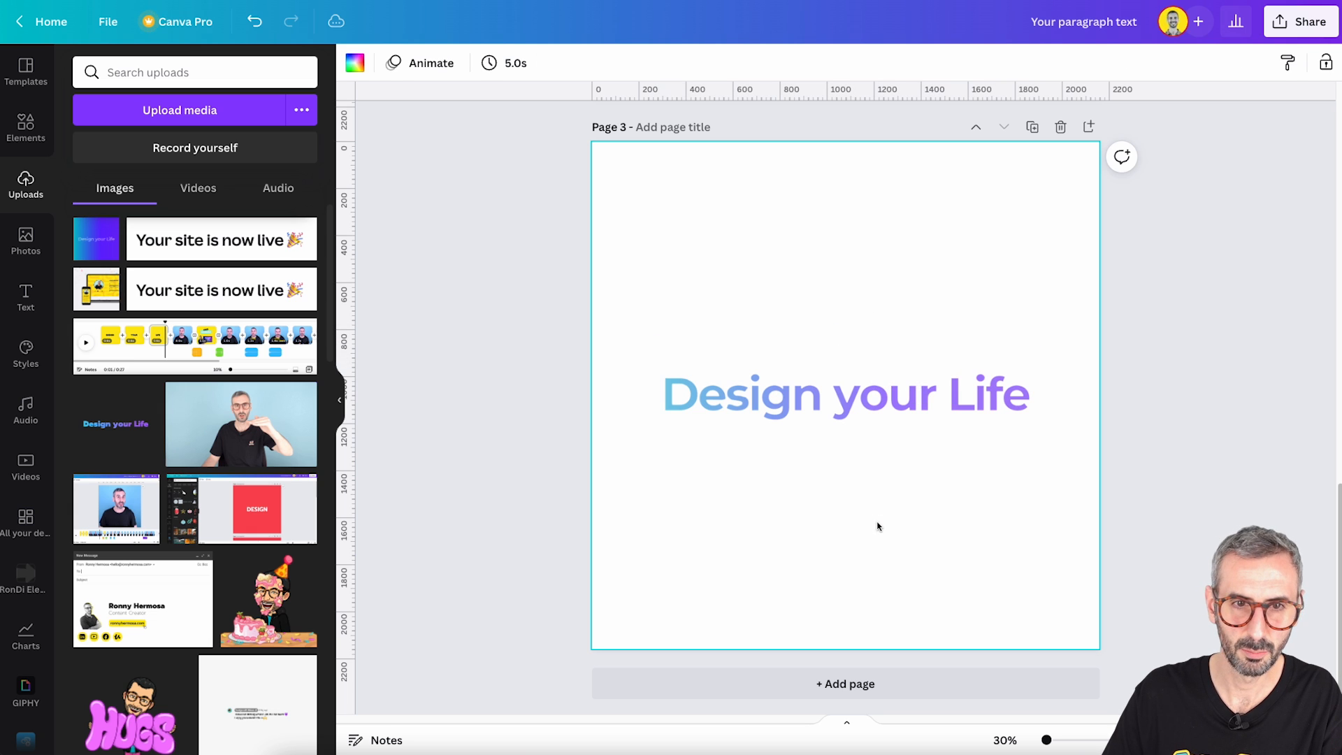
# - Enlarge the tightly cropped text image slightly and keep it centred on page 3
pyautogui.click(880, 395)
pyautogui.moveTo(1029, 361); pyautogui.dragTo(1048, 359)
pyautogui.moveTo(656, 355); pyautogui.dragTo(641, 357)
pyautogui.click(698, 479)
pyautogui.moveTo(767, 404)
pyautogui.mouseDown()
pyautogui.moveTo(770, 392)
pyautogui.moveTo(769, 407)
pyautogui.mouseUp()
pyautogui.click(793, 531)
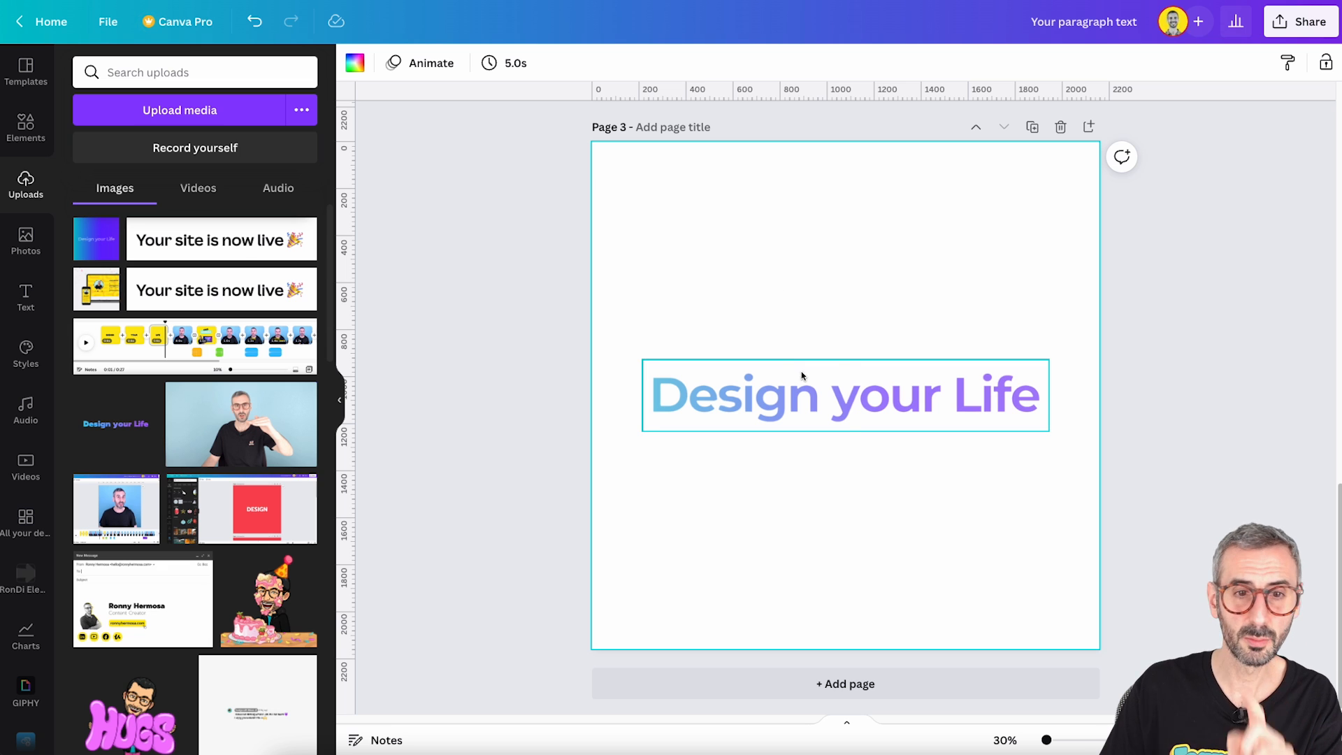
# - Adjust the gradient text image to brightness -10, contrast 13, saturation 11, vibrance 25 and highlights -5, and deselect it
pyautogui.click(803, 394)
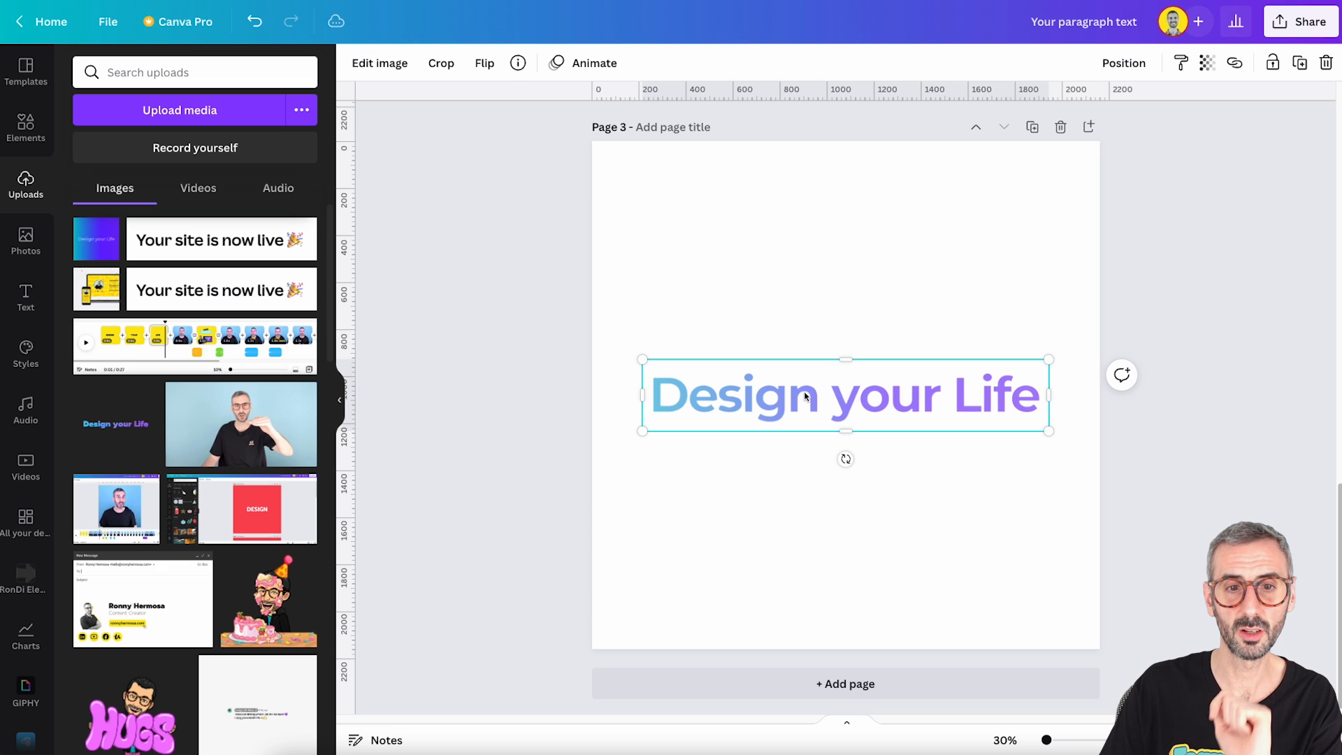
pyautogui.click(382, 63)
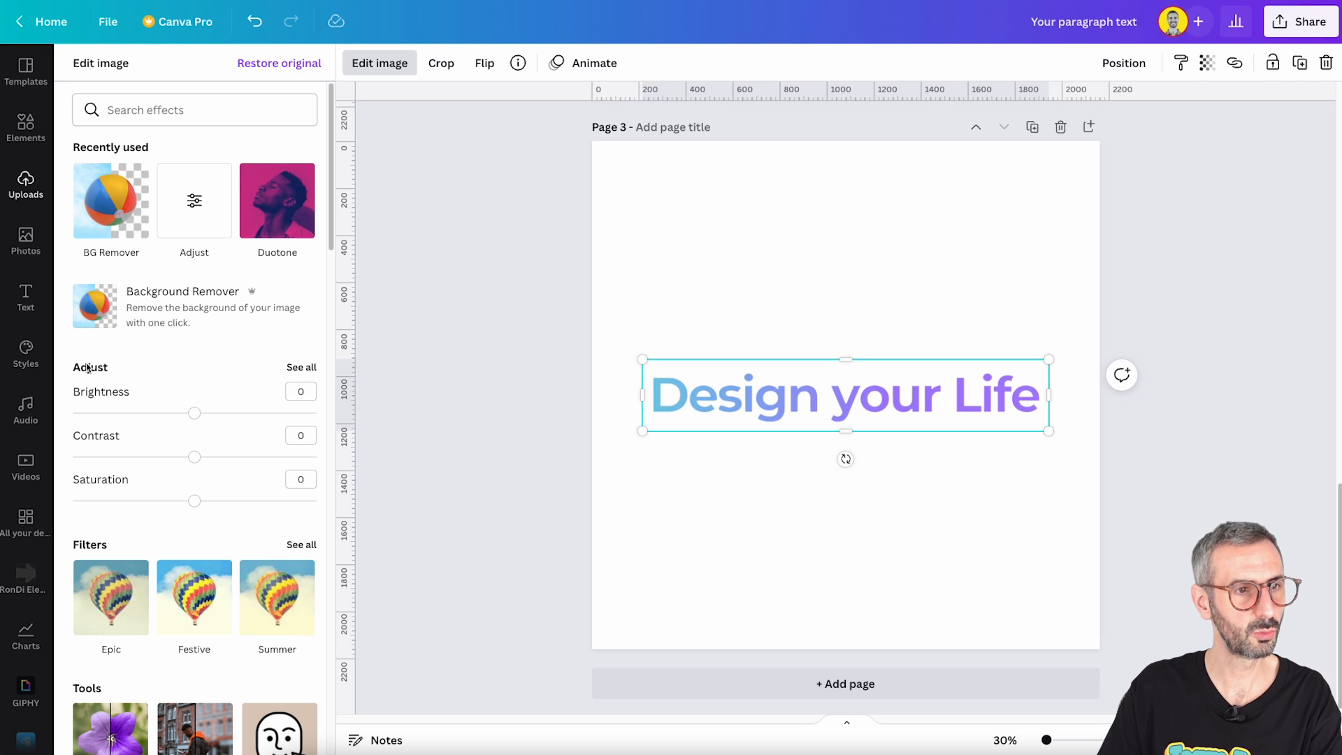
pyautogui.click(301, 369)
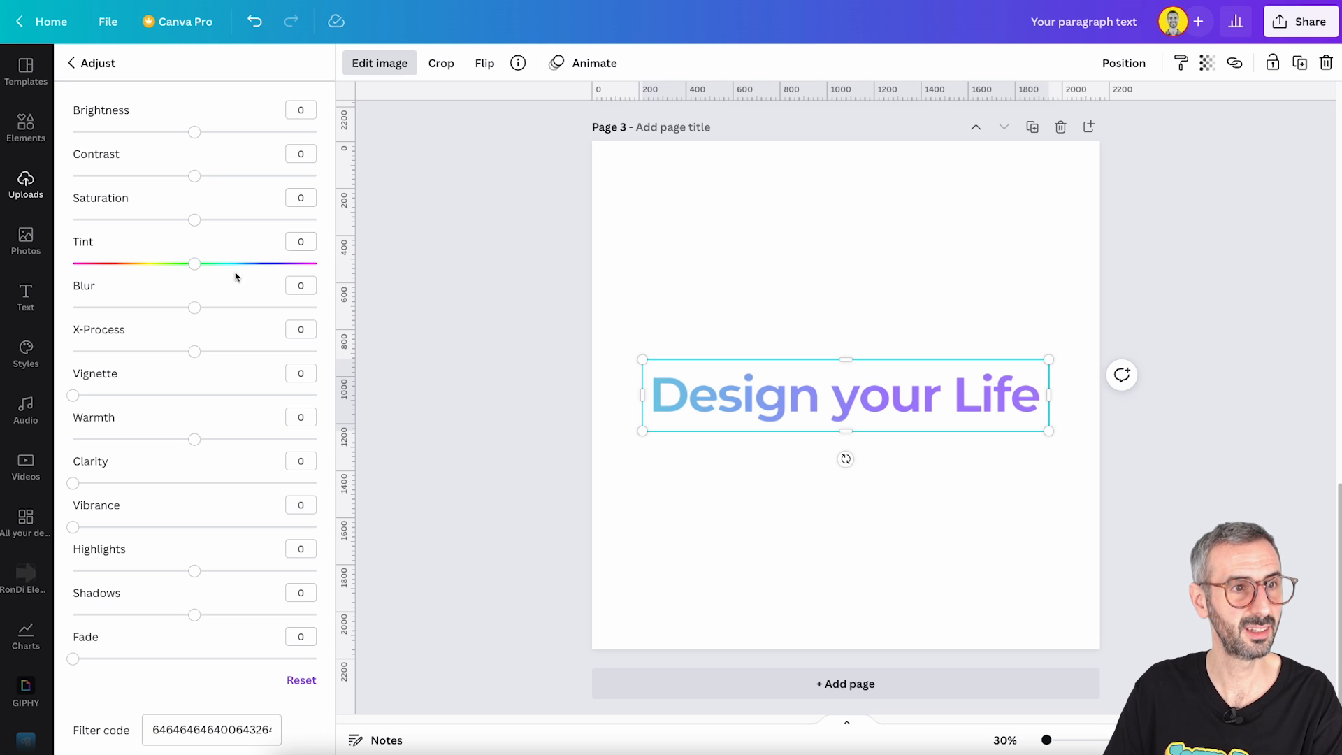
pyautogui.moveTo(194, 132); pyautogui.dragTo(211, 176)
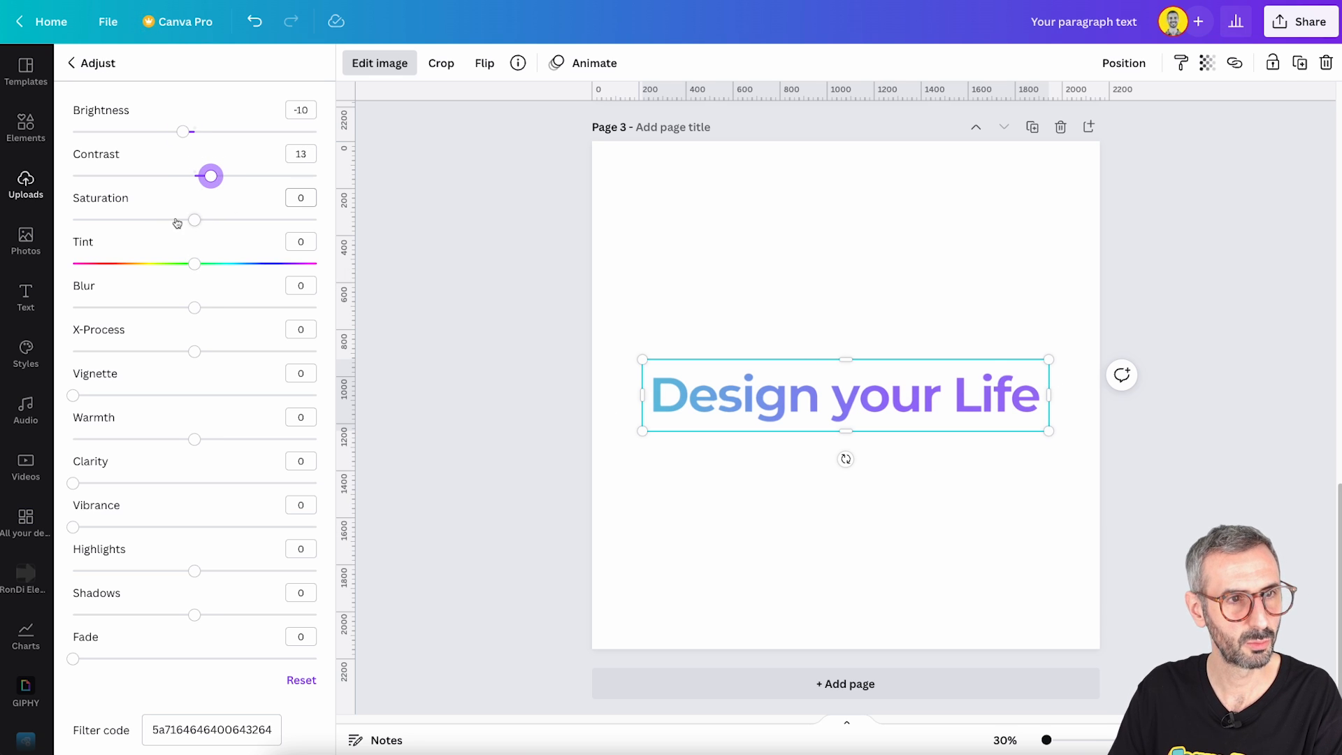
pyautogui.moveTo(193, 222); pyautogui.dragTo(207, 221)
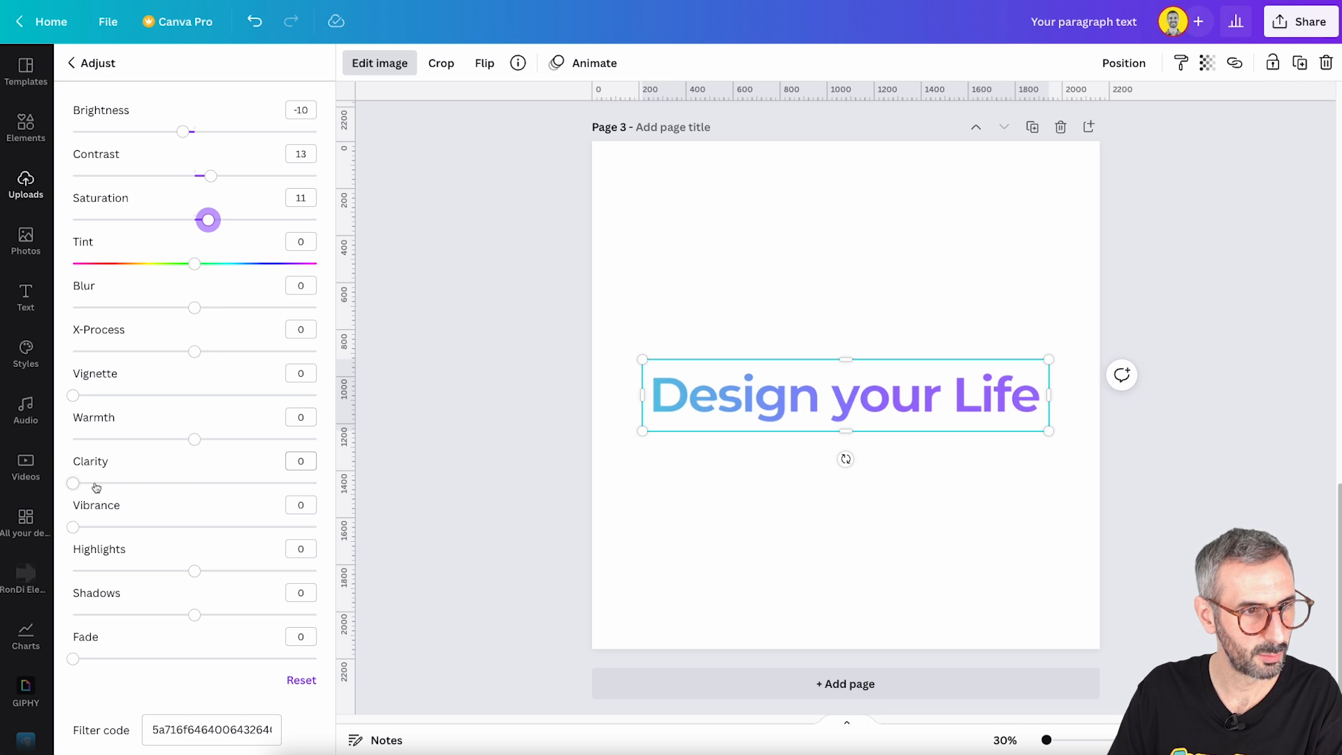
pyautogui.moveTo(77, 526); pyautogui.dragTo(134, 526)
pyautogui.moveTo(195, 572); pyautogui.dragTo(189, 573)
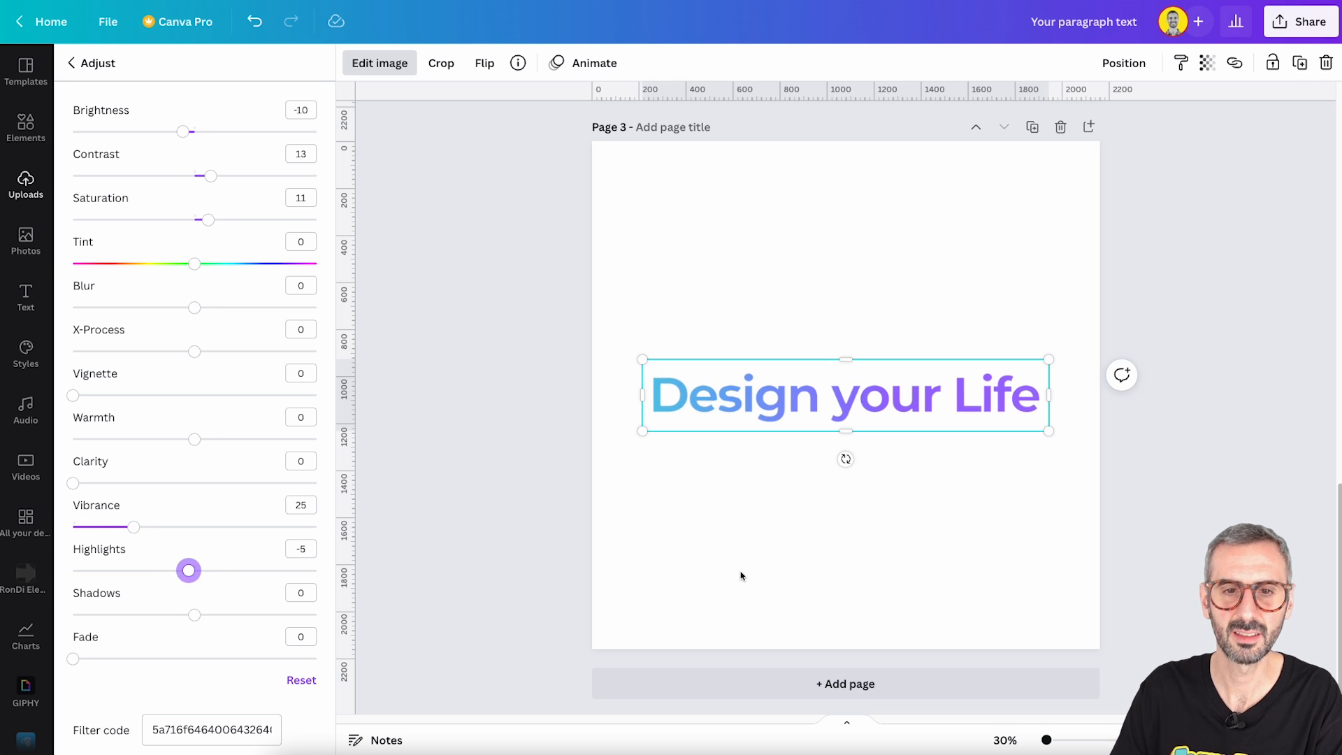
pyautogui.click(745, 568)
pyautogui.scroll(7, 752, 508)
pyautogui.scroll(-7, 752, 506)
pyautogui.moveTo(857, 408); pyautogui.dragTo(856, 408)
pyautogui.click(865, 260)
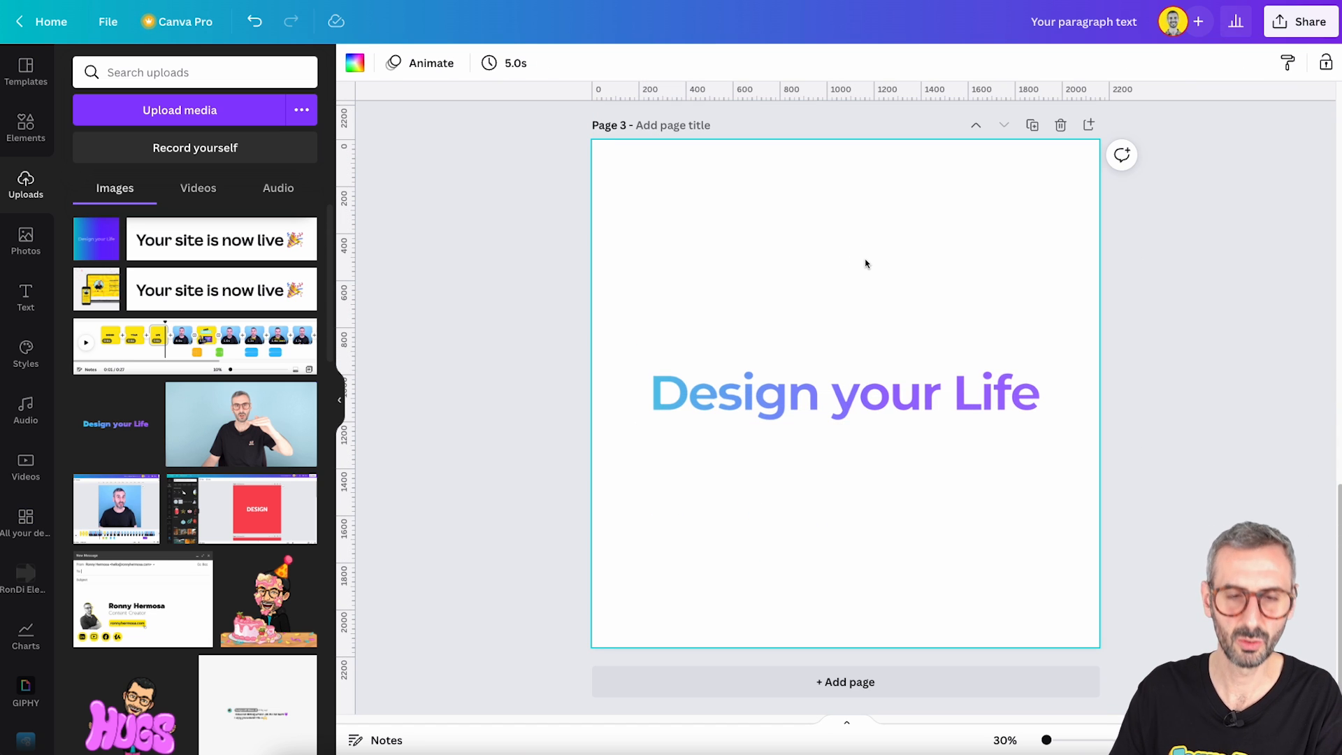
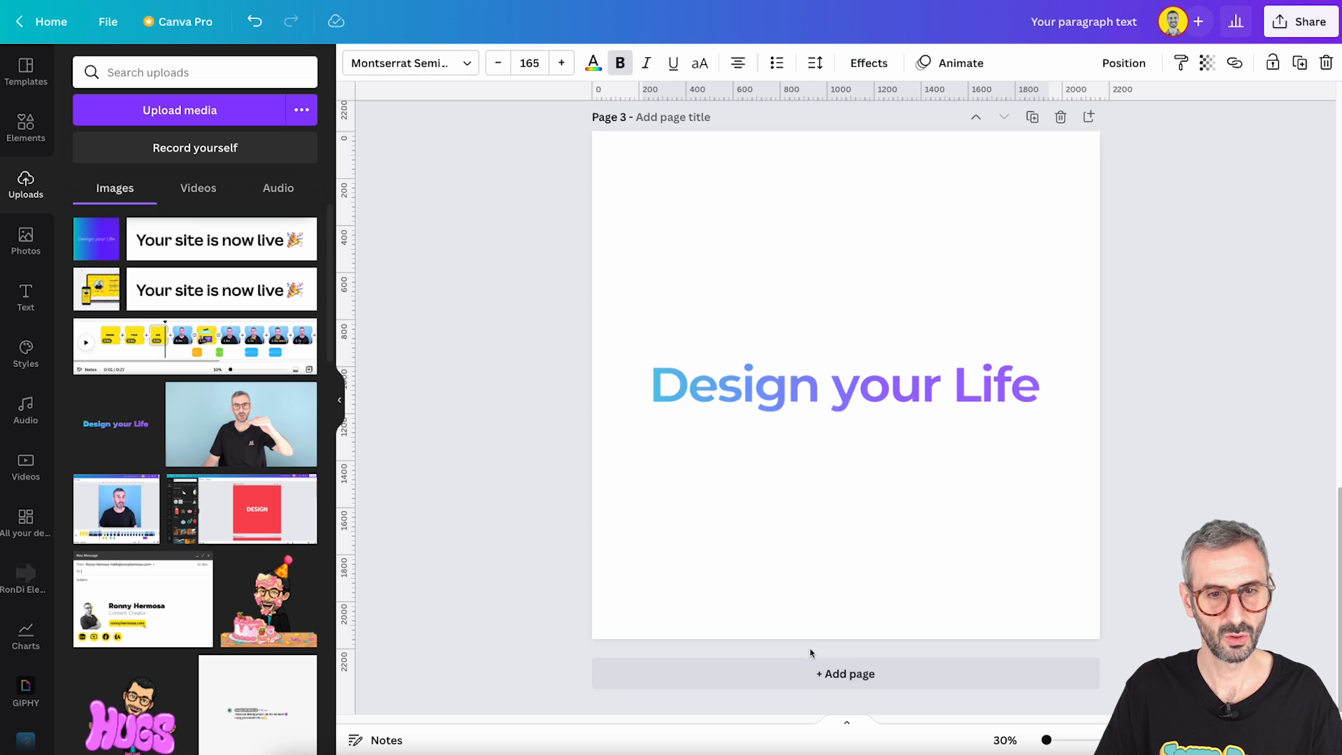
# - Paste the copied "Design your Life" text onto a new page 4 and change its font to Beach Resort
pyautogui.click(823, 673)
pyautogui.hotkey('ctrl', 'v')
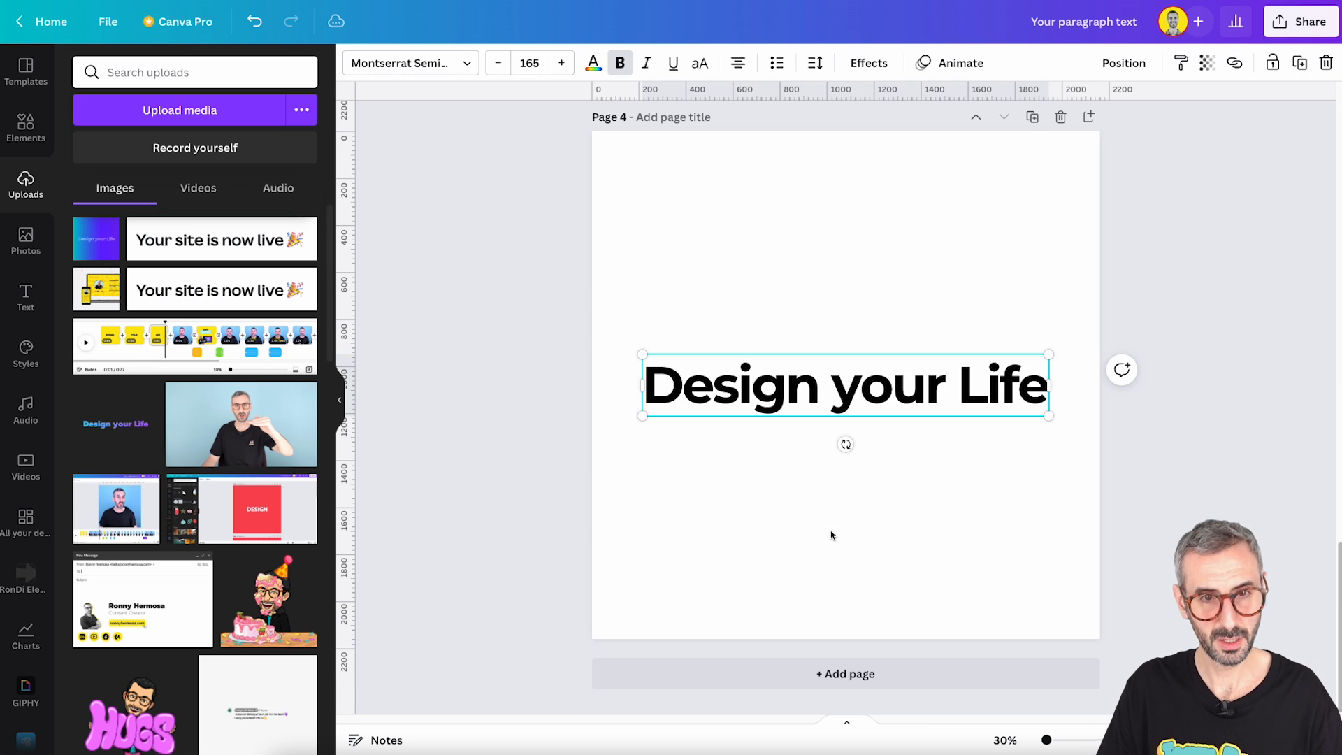
pyautogui.click(437, 63)
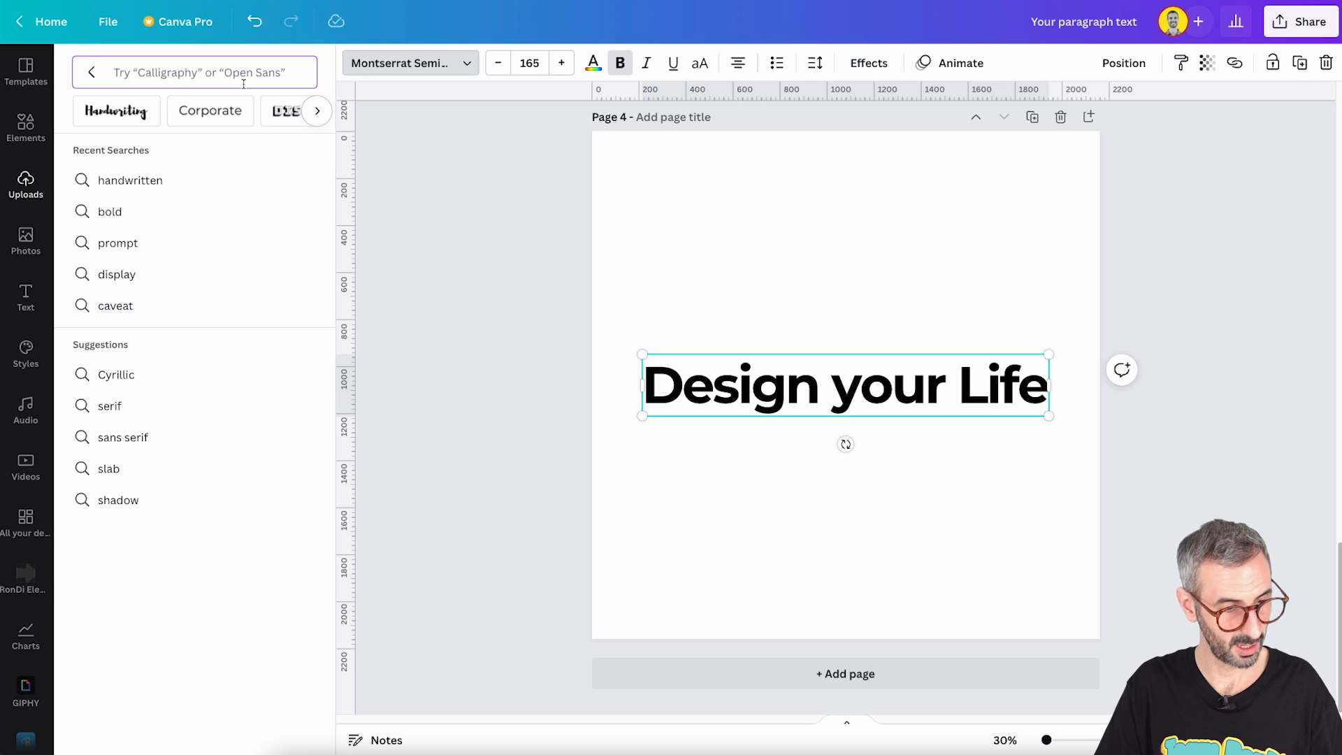
pyautogui.write('beach')
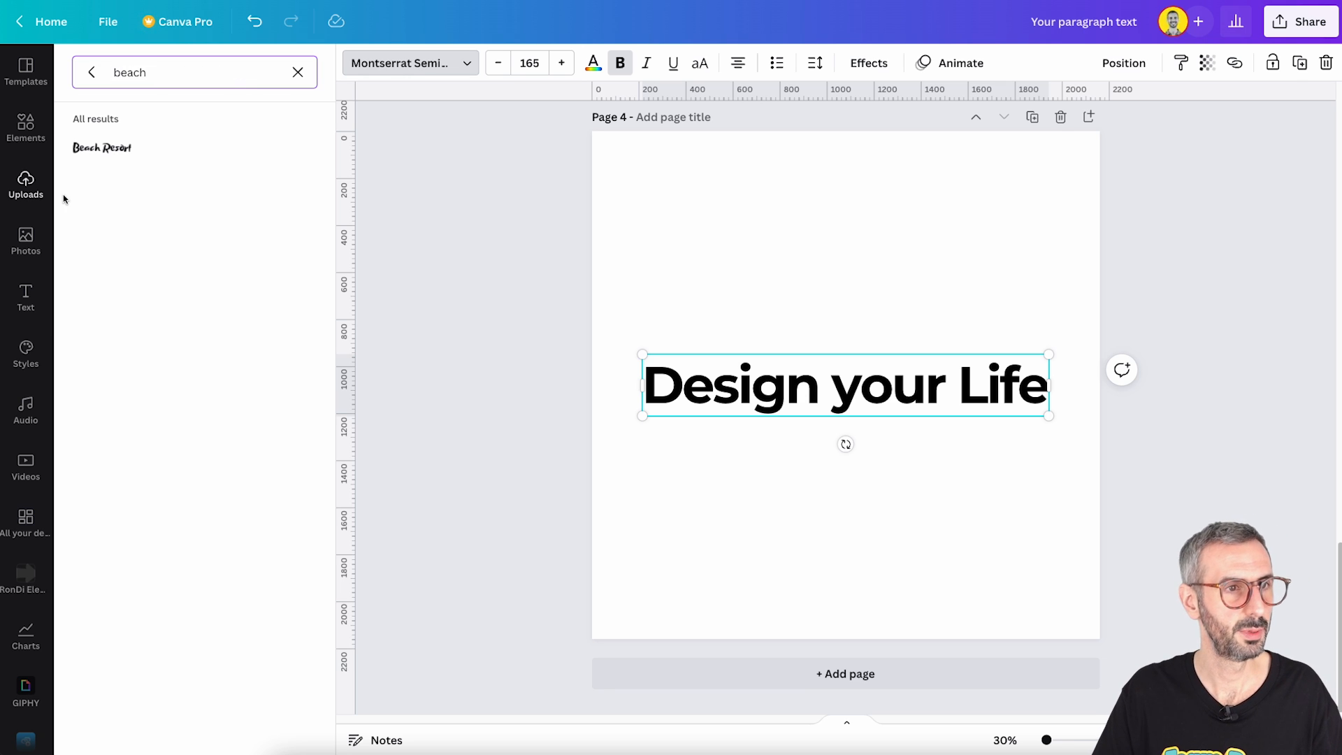
pyautogui.click(112, 148)
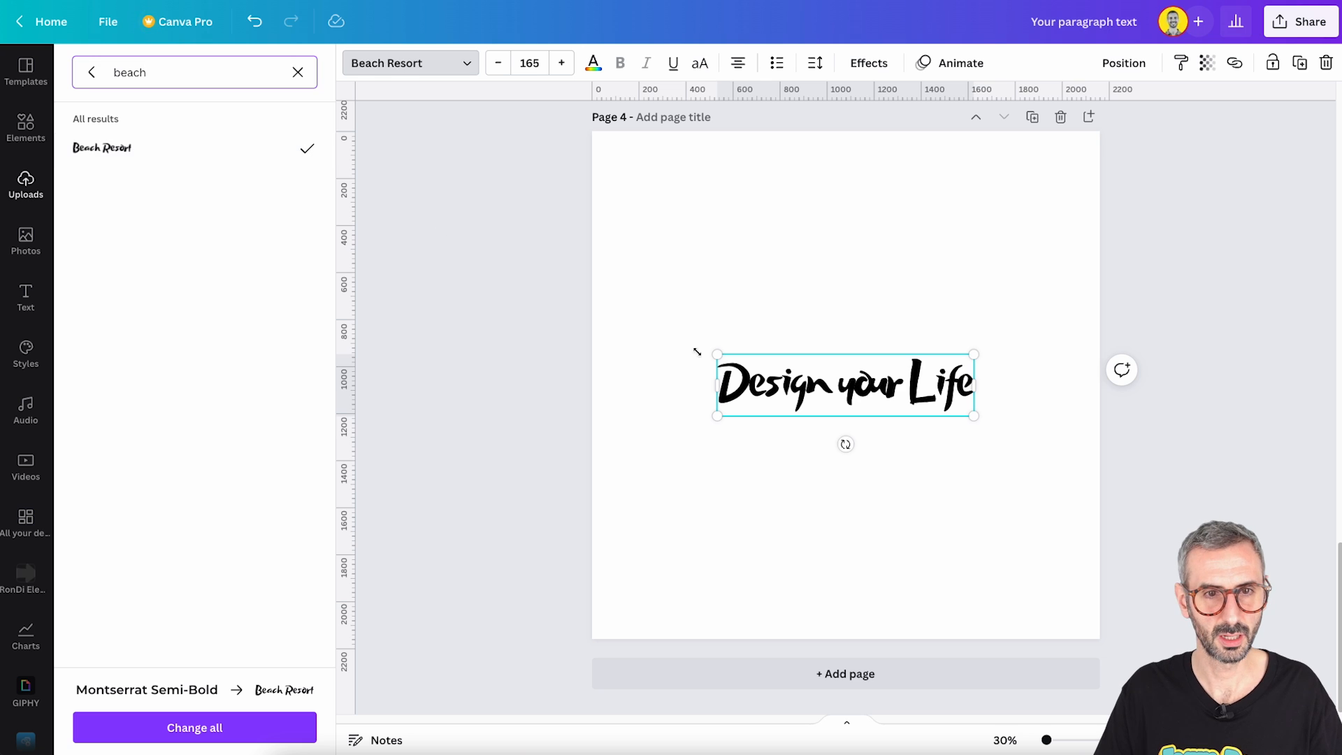
# - Enlarge the "Design your Life" text to font size 261, keep it centred on page 4 and deselect it
pyautogui.moveTo(719, 354); pyautogui.dragTo(643, 336)
pyautogui.moveTo(981, 420); pyautogui.dragTo(1041, 459)
pyautogui.click(885, 391)
pyautogui.moveTo(885, 391); pyautogui.dragTo(884, 398)
pyautogui.click(881, 476)
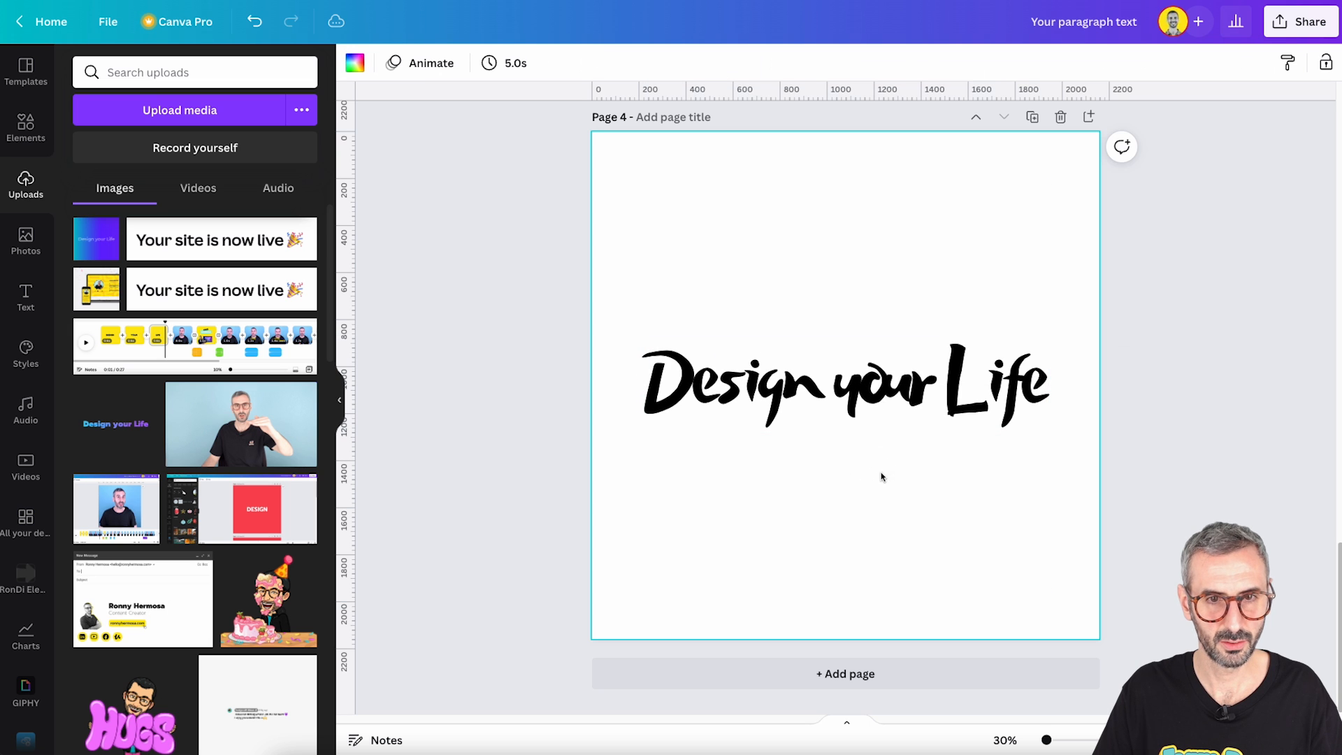
# - Search the elements library for "gradient" and limit the results to photos
pyautogui.click(25, 130)
pyautogui.click(185, 69)
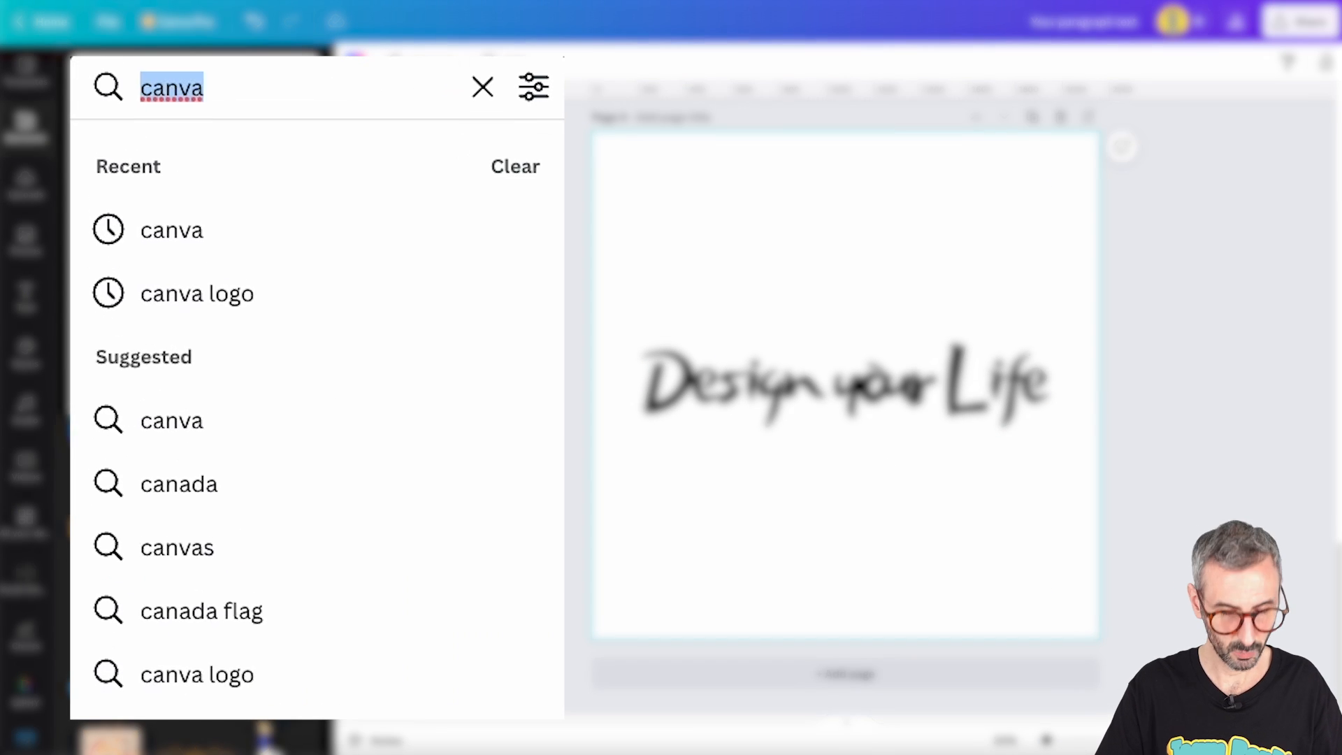
pyautogui.write('gradient')
pyautogui.press('Return')
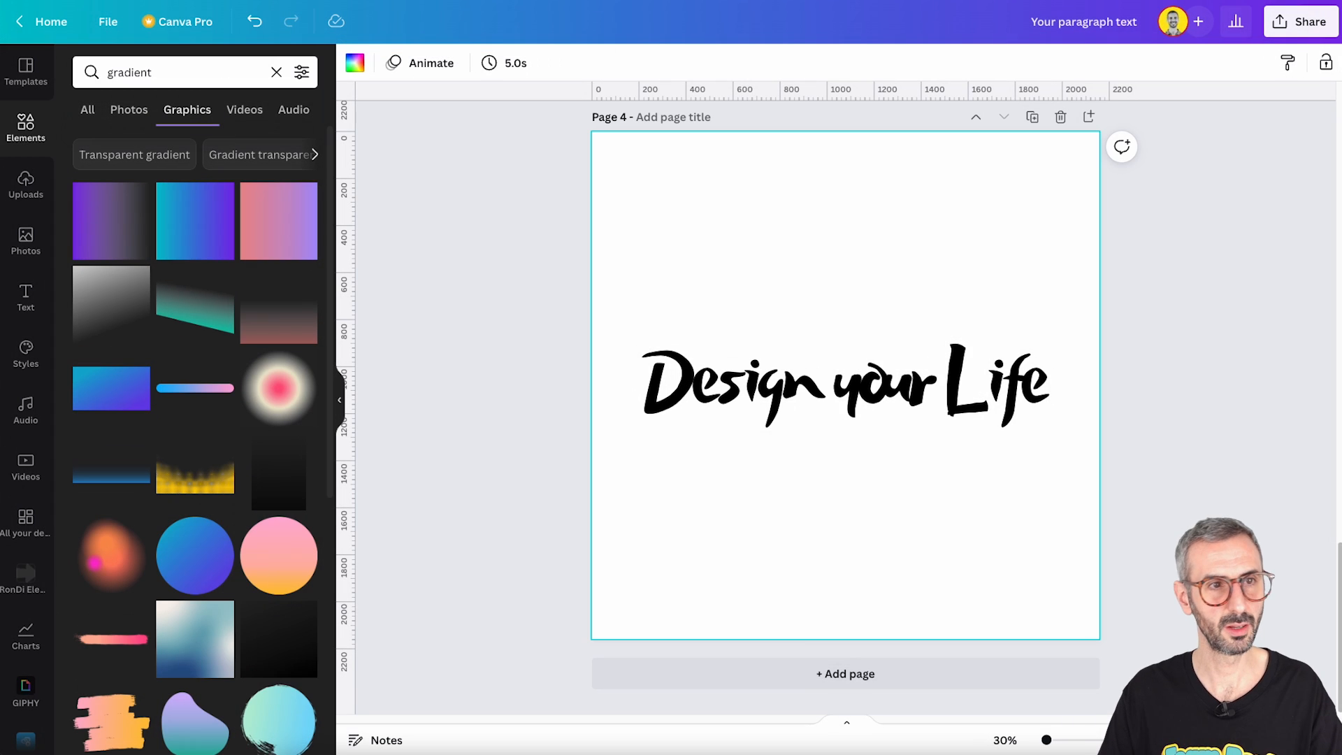
pyautogui.click(129, 109)
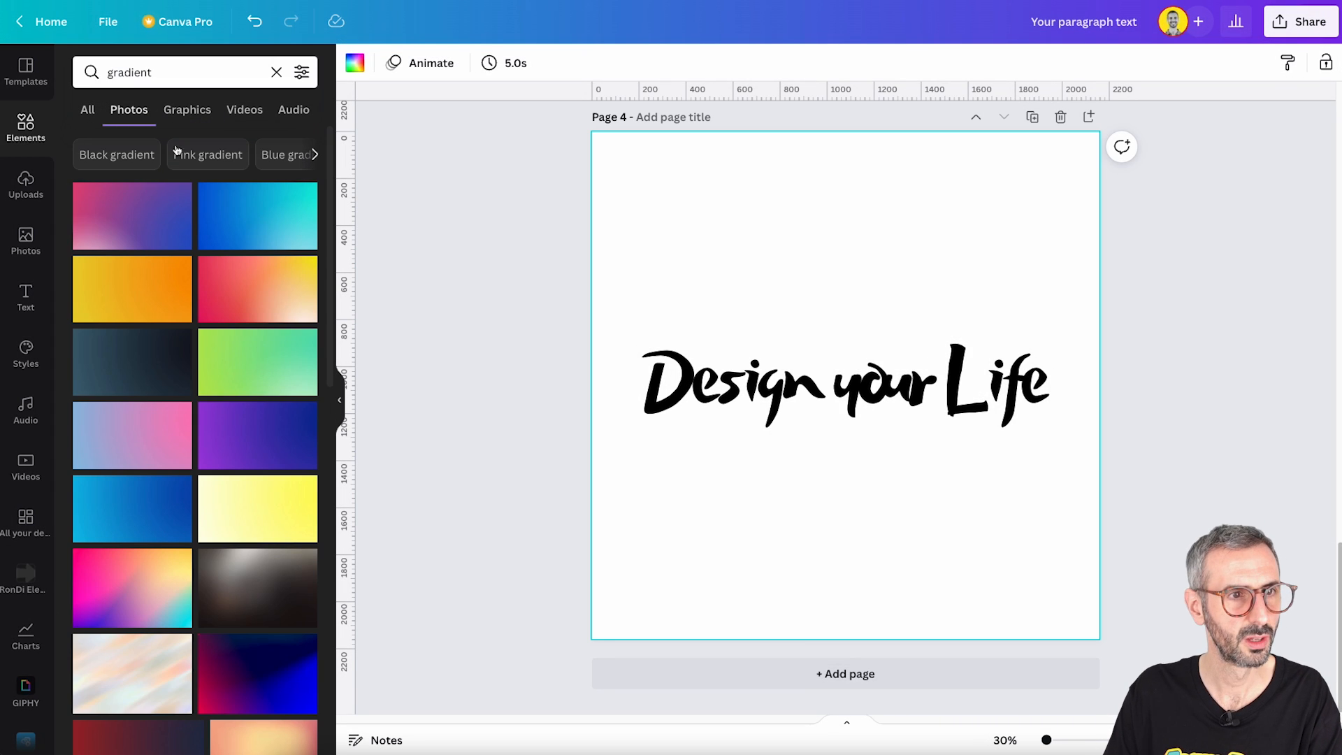
# - Insert the dark blue gradient photo with red and magenta lower corners and set it as the background of page 4
pyautogui.scroll(-3, 279, 538)
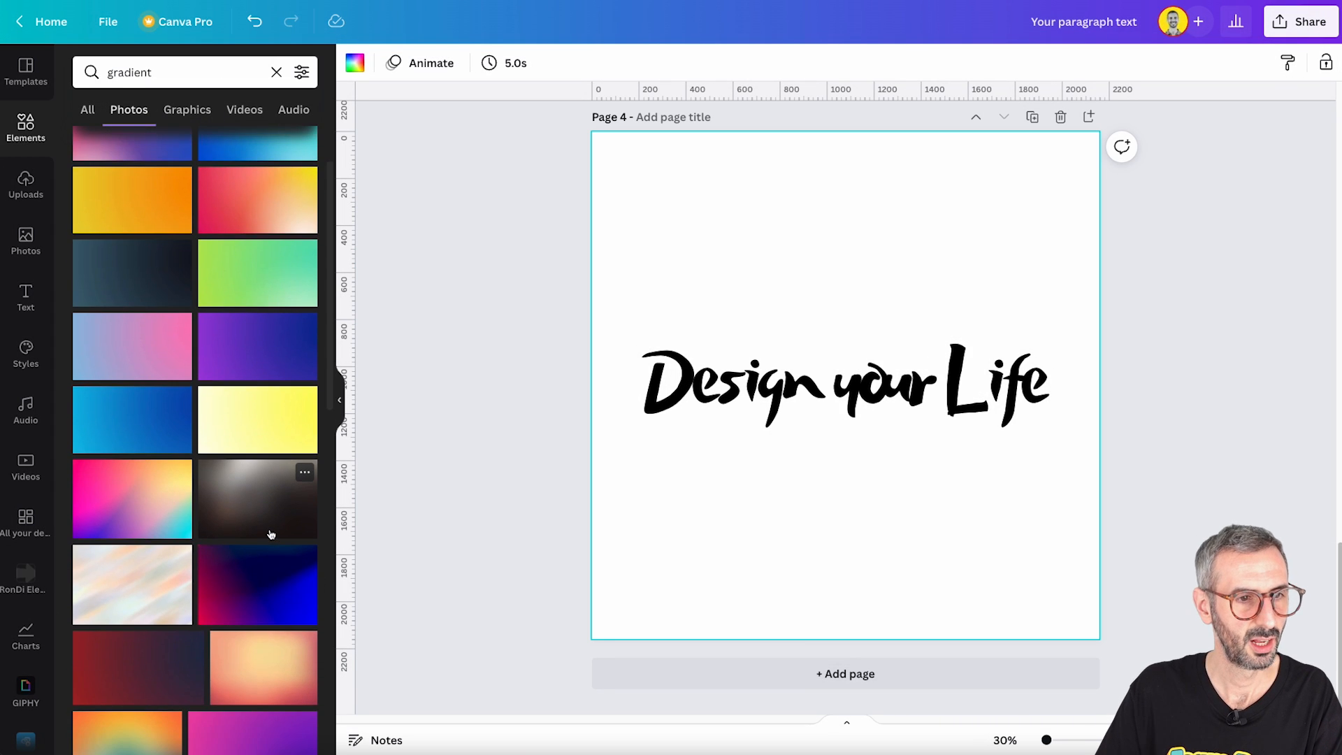
pyautogui.scroll(-3, 269, 517)
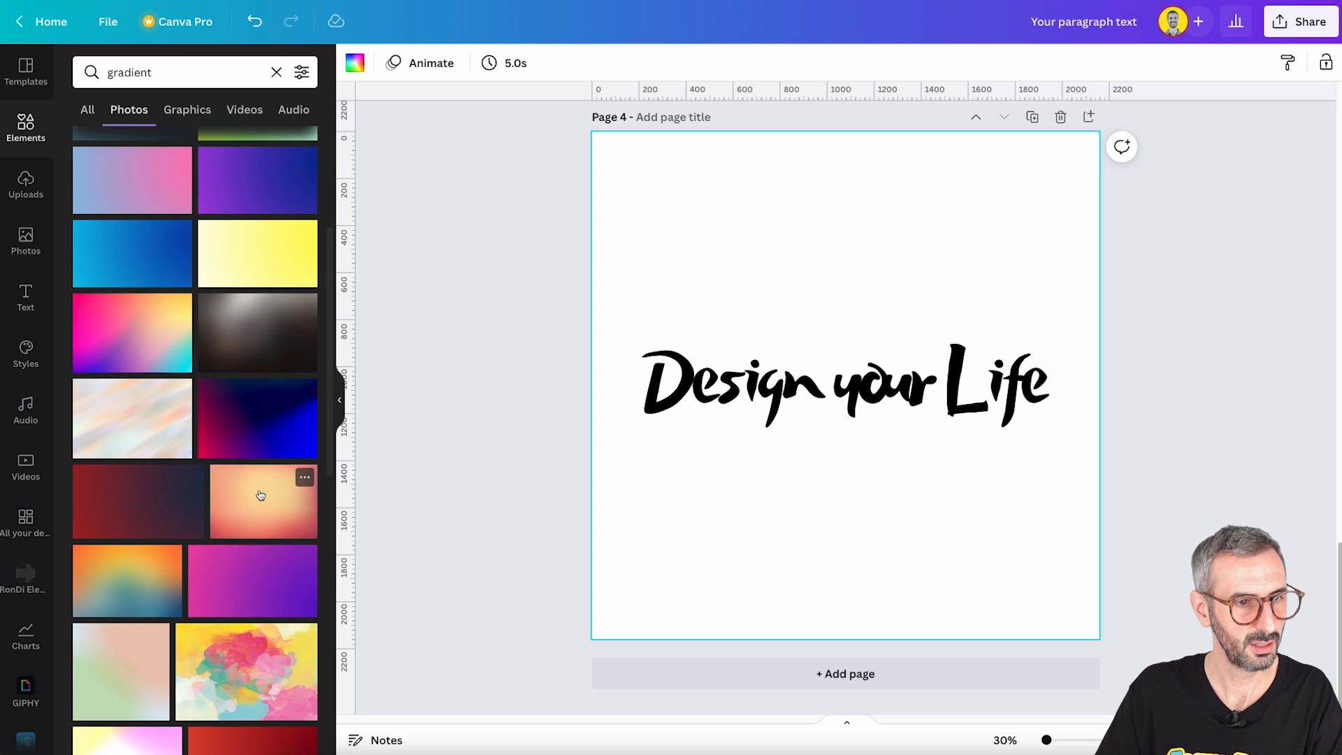
pyautogui.scroll(-7, 259, 493)
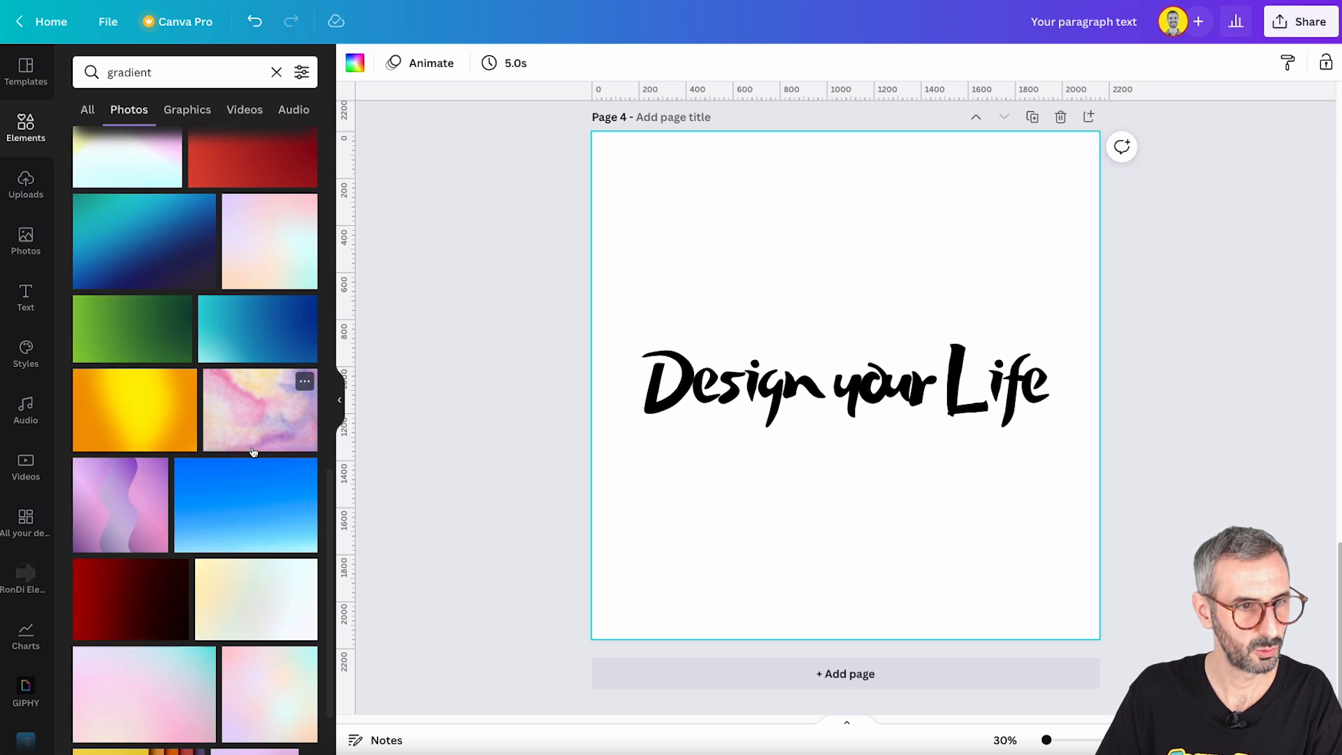
pyautogui.scroll(-4, 253, 452)
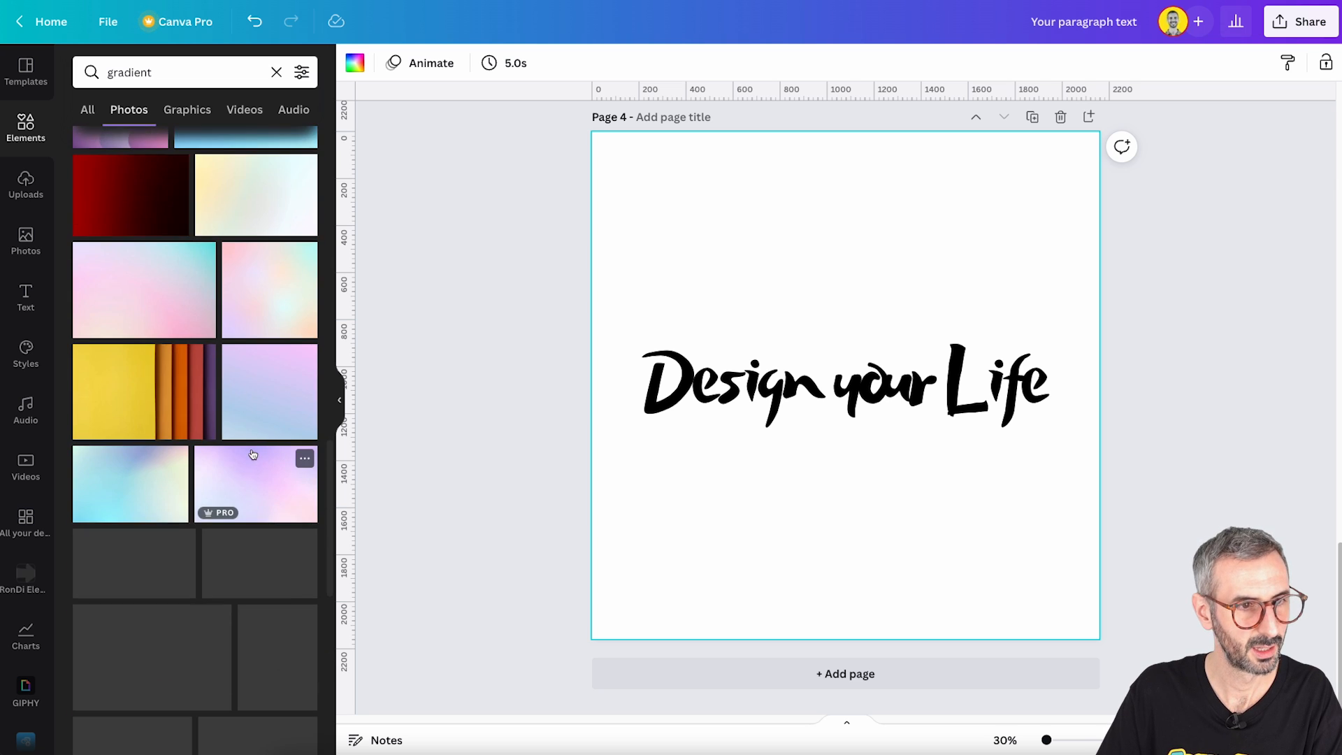
pyautogui.scroll(-5, 253, 454)
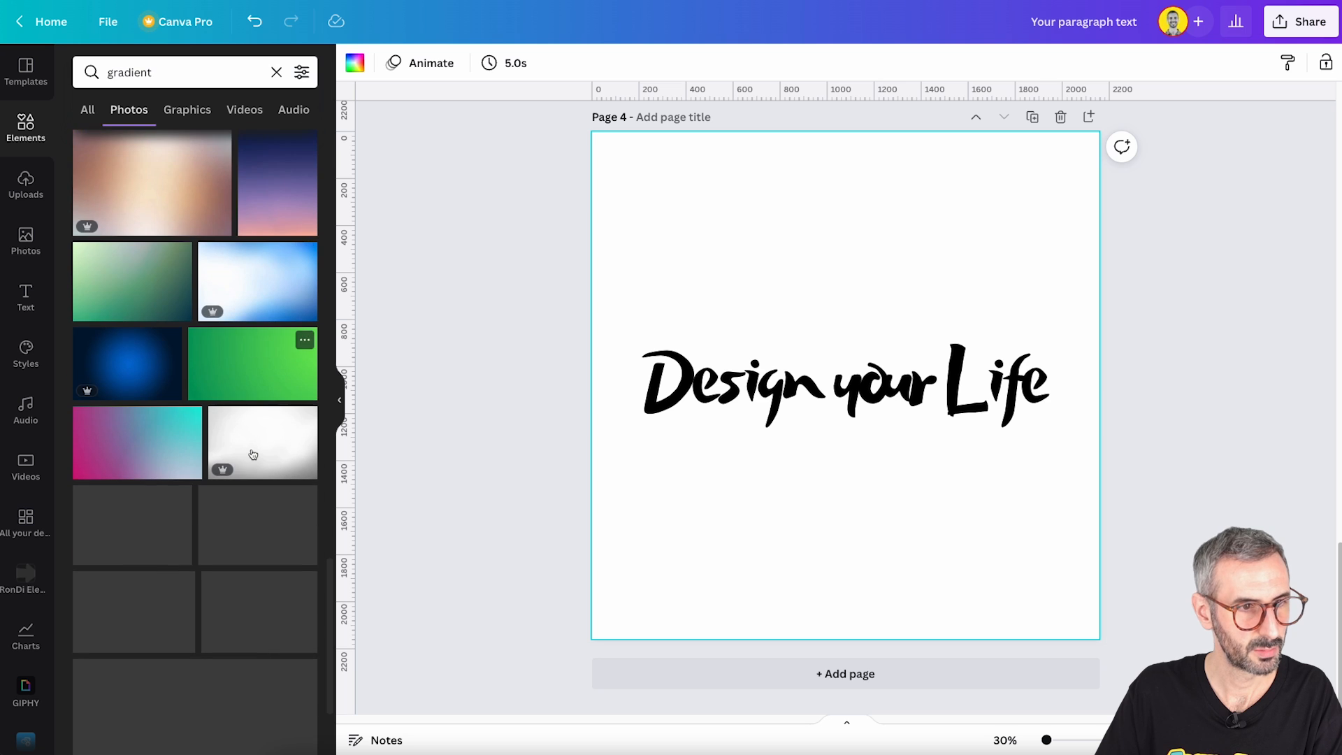
pyautogui.scroll(-3, 253, 454)
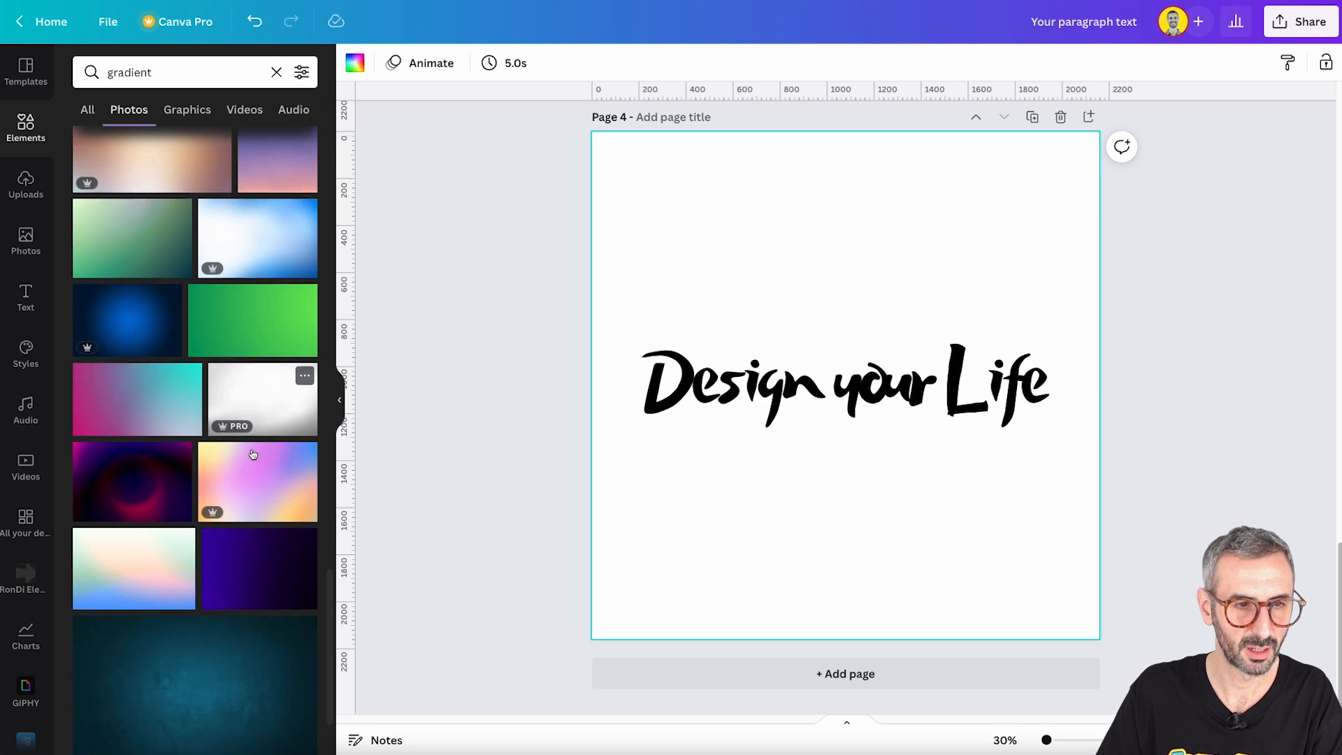
pyautogui.scroll(-4, 252, 452)
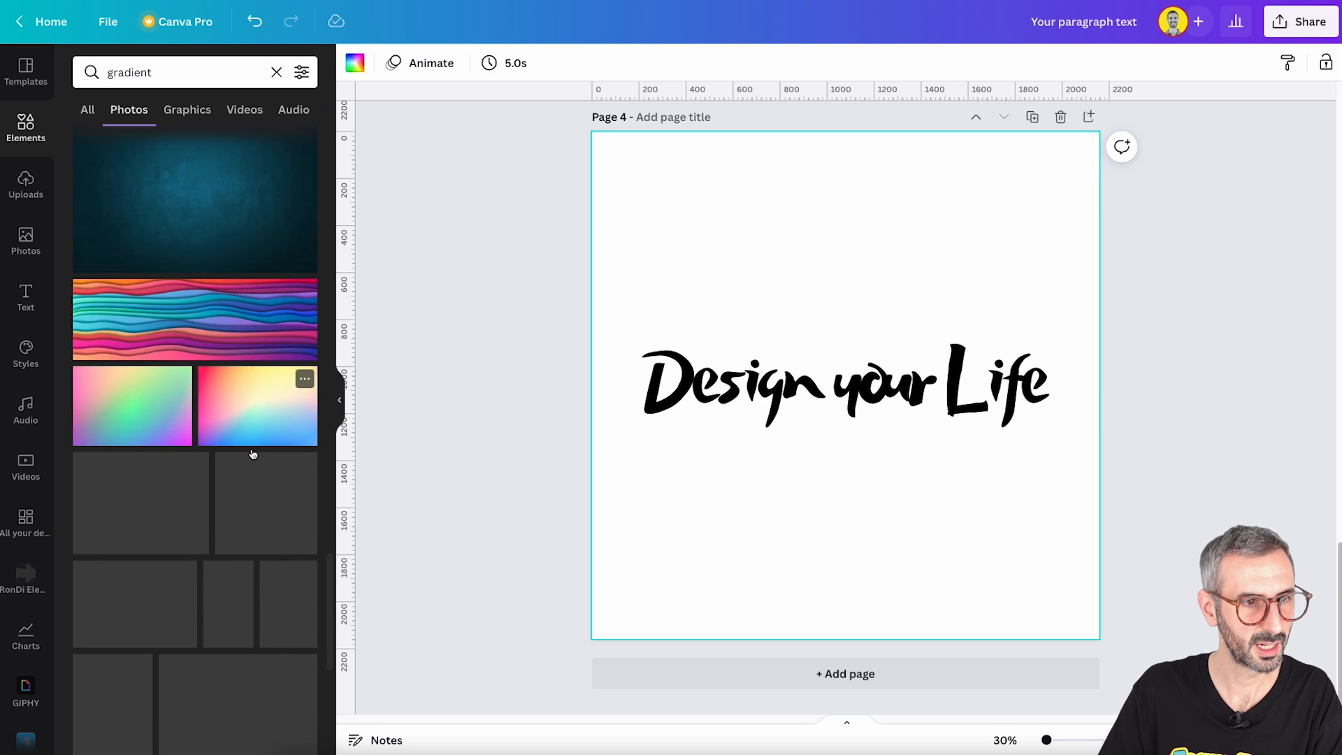
pyautogui.scroll(-5, 250, 448)
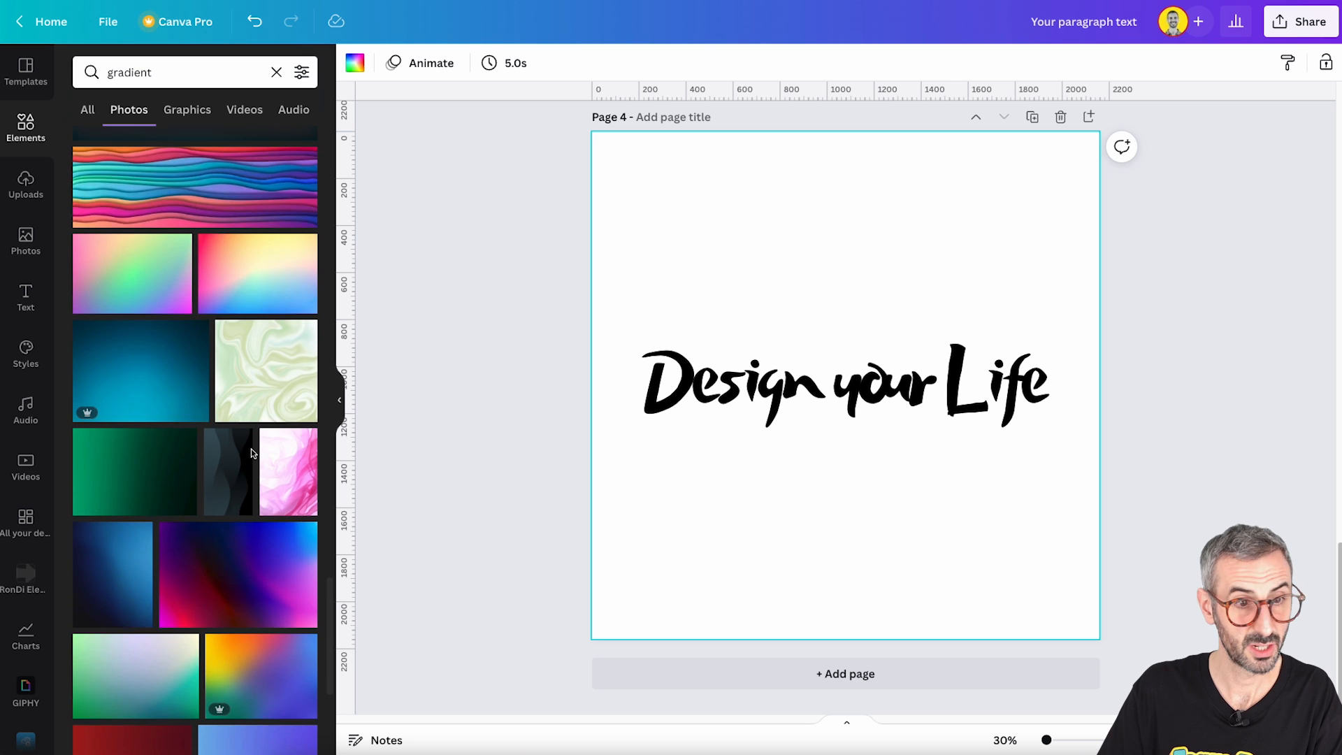
pyautogui.click(224, 302)
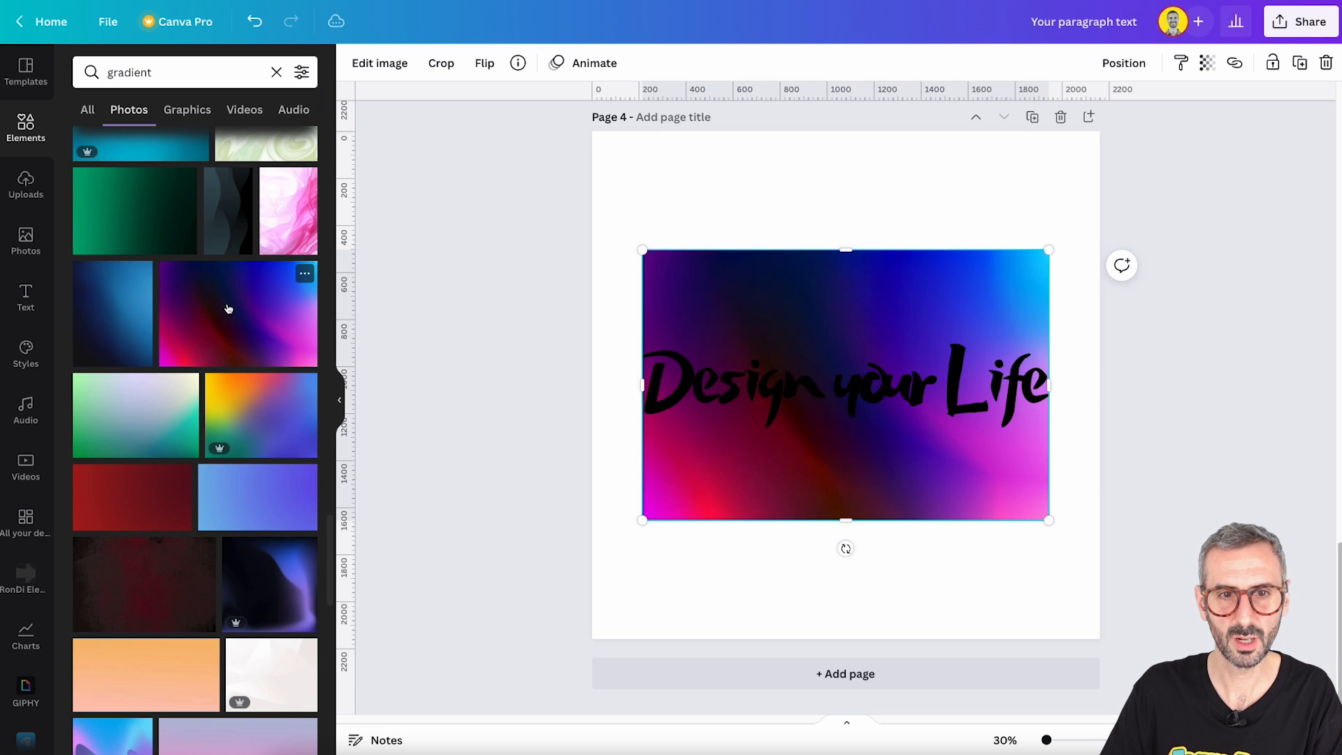
pyautogui.moveTo(889, 291)
pyautogui.mouseDown()
pyautogui.moveTo(889, 275)
pyautogui.moveTo(893, 292)
pyautogui.mouseUp()
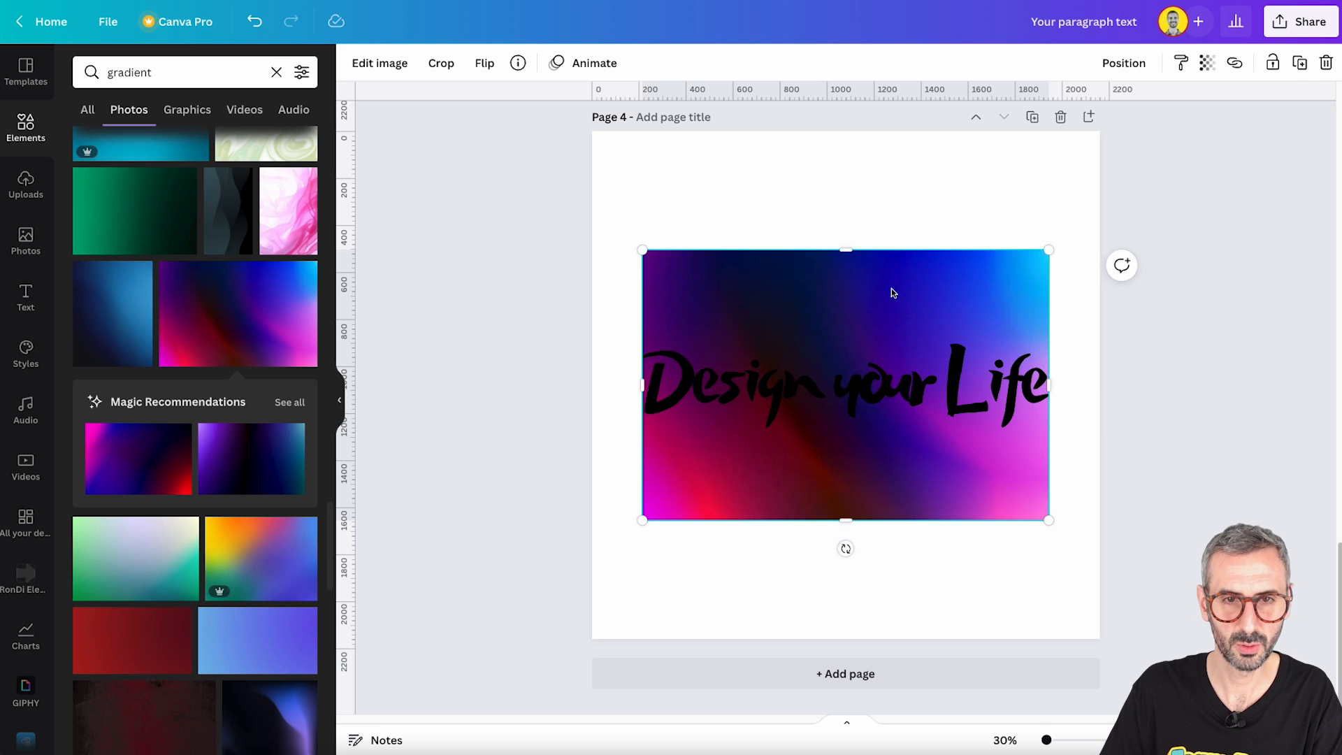
pyautogui.rightClick(892, 292)
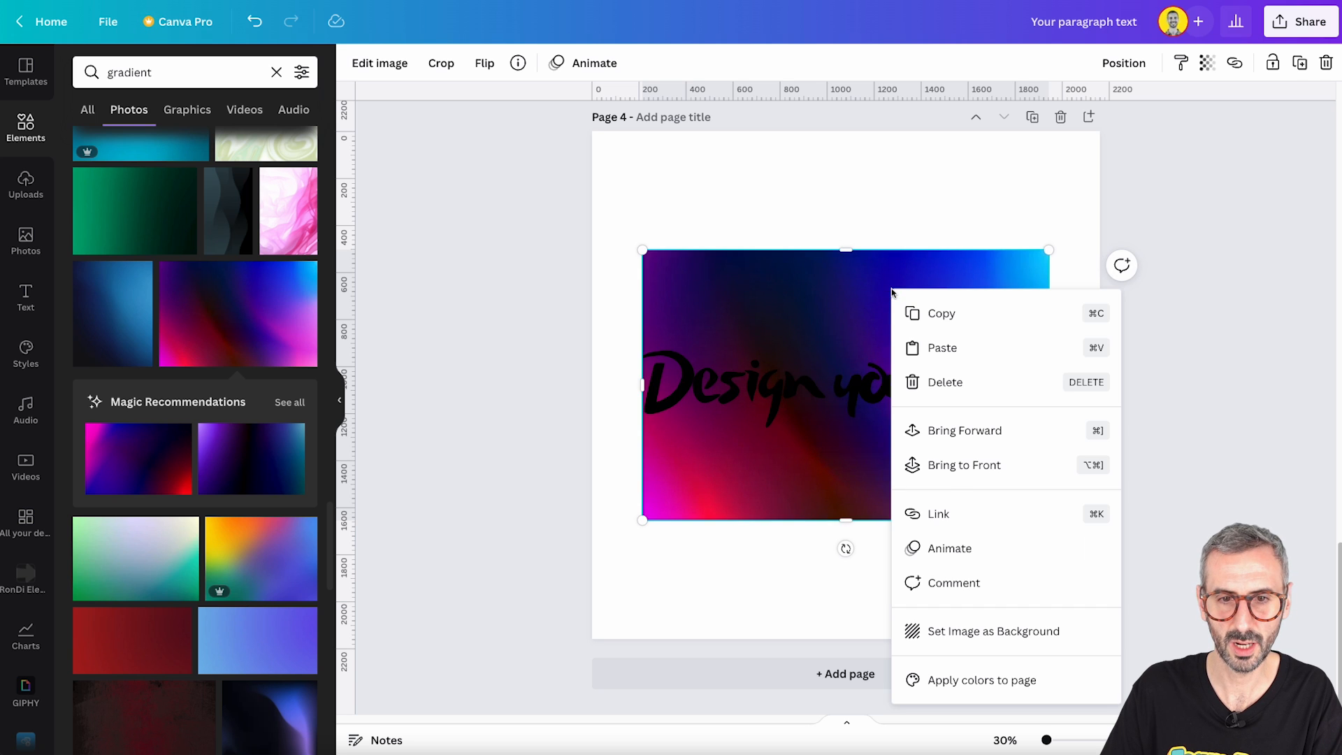
pyautogui.click(994, 632)
# - Change the "Design your Life" text colour to white and deselect the text
pyautogui.click(977, 417)
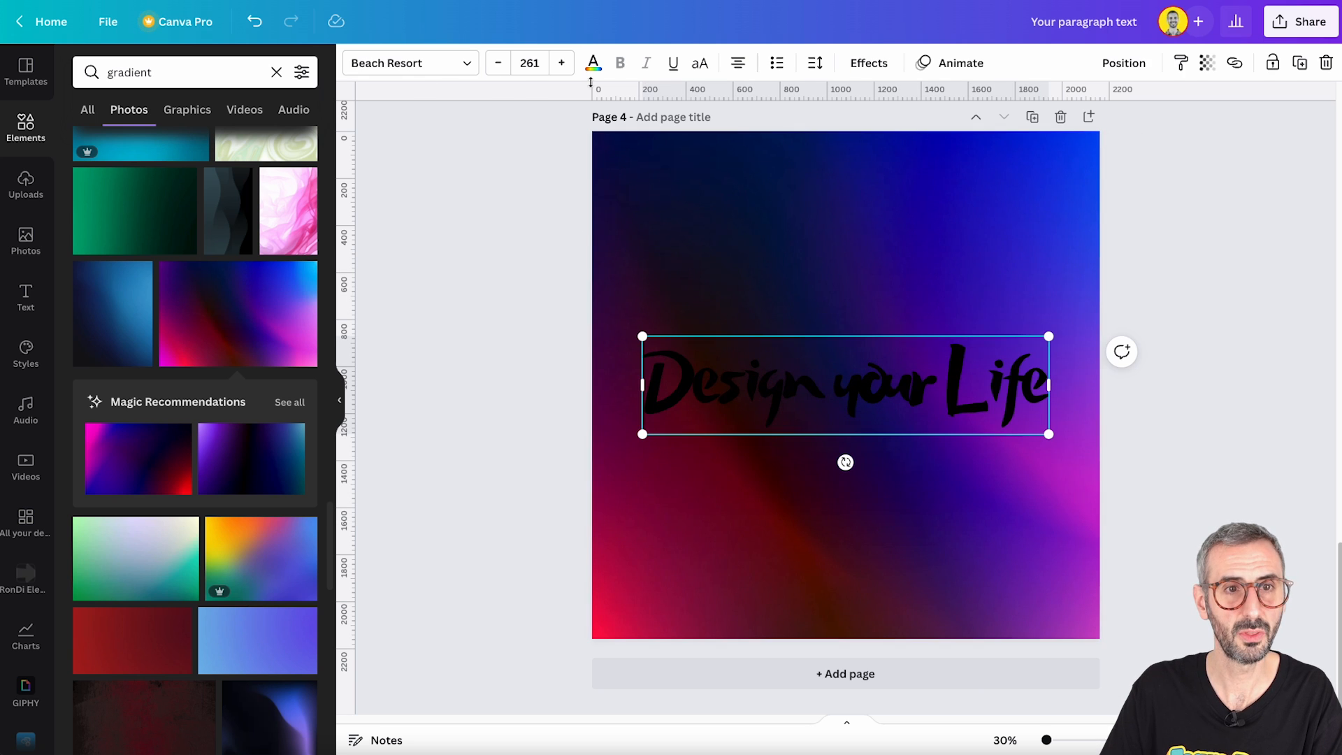
pyautogui.click(593, 63)
pyautogui.click(304, 154)
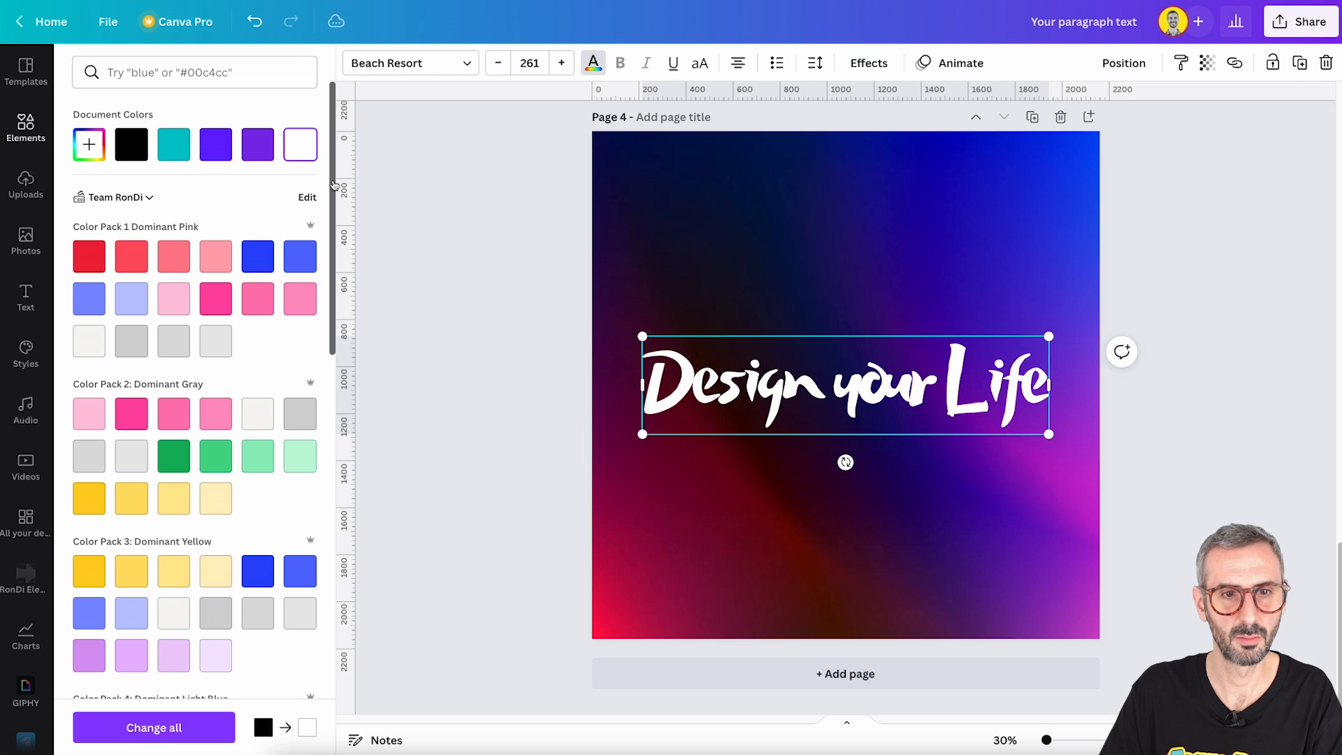
pyautogui.click(459, 316)
pyautogui.click(459, 316)
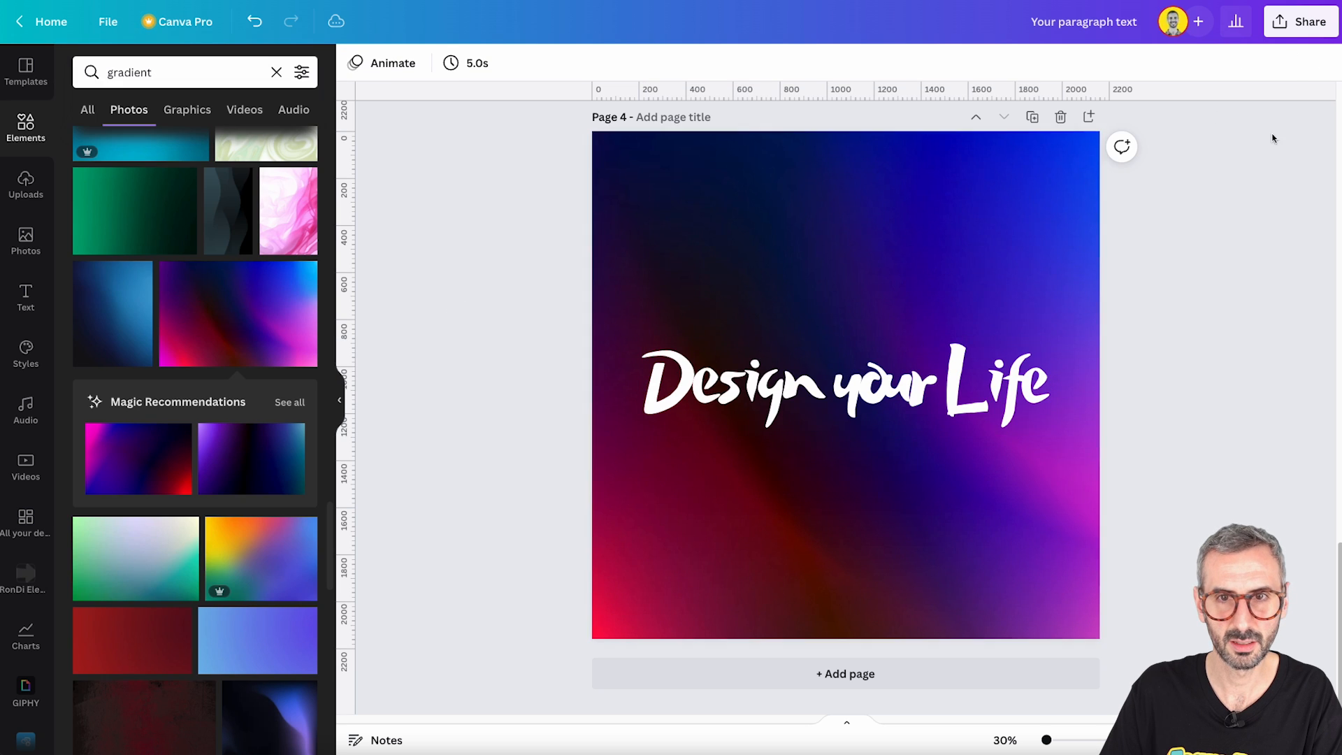
# - Set the text's transparency to 42, move it straight down into the page's lower half and deselect it
pyautogui.click(953, 402)
pyautogui.click(1210, 62)
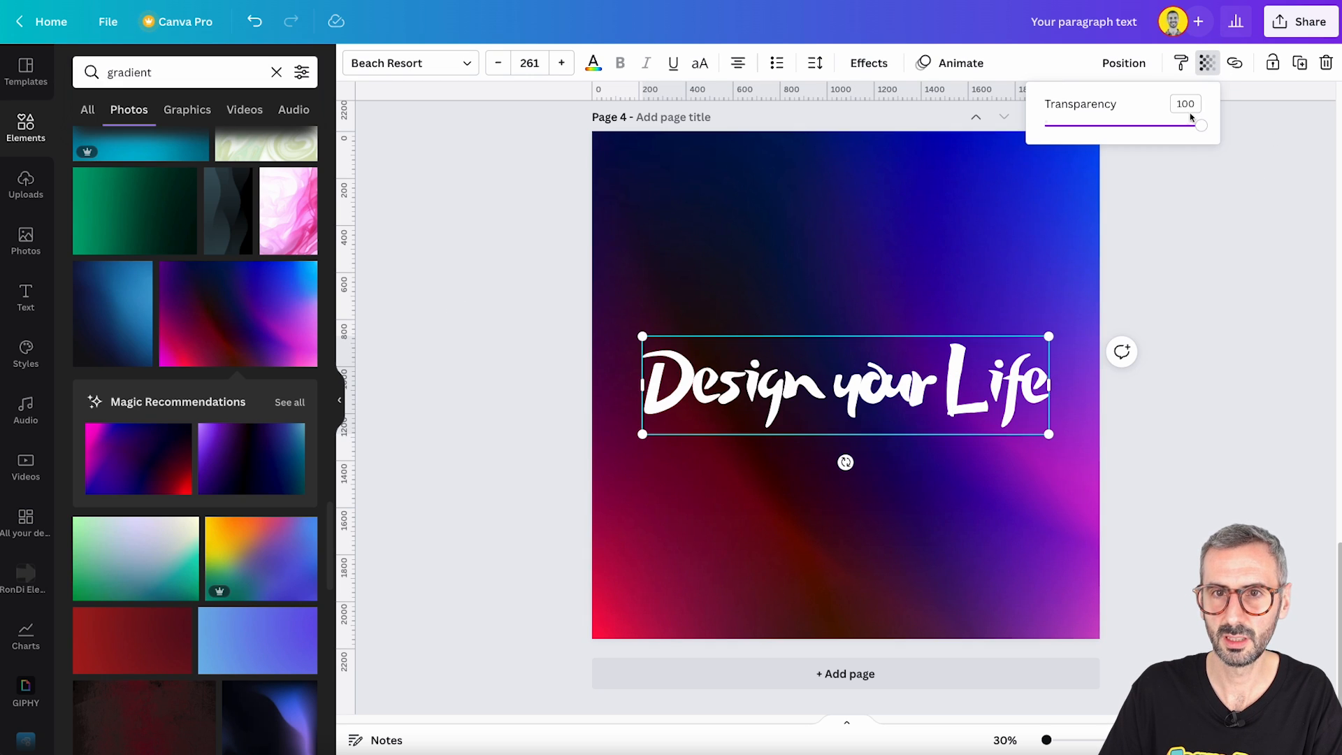
pyautogui.press('Return')
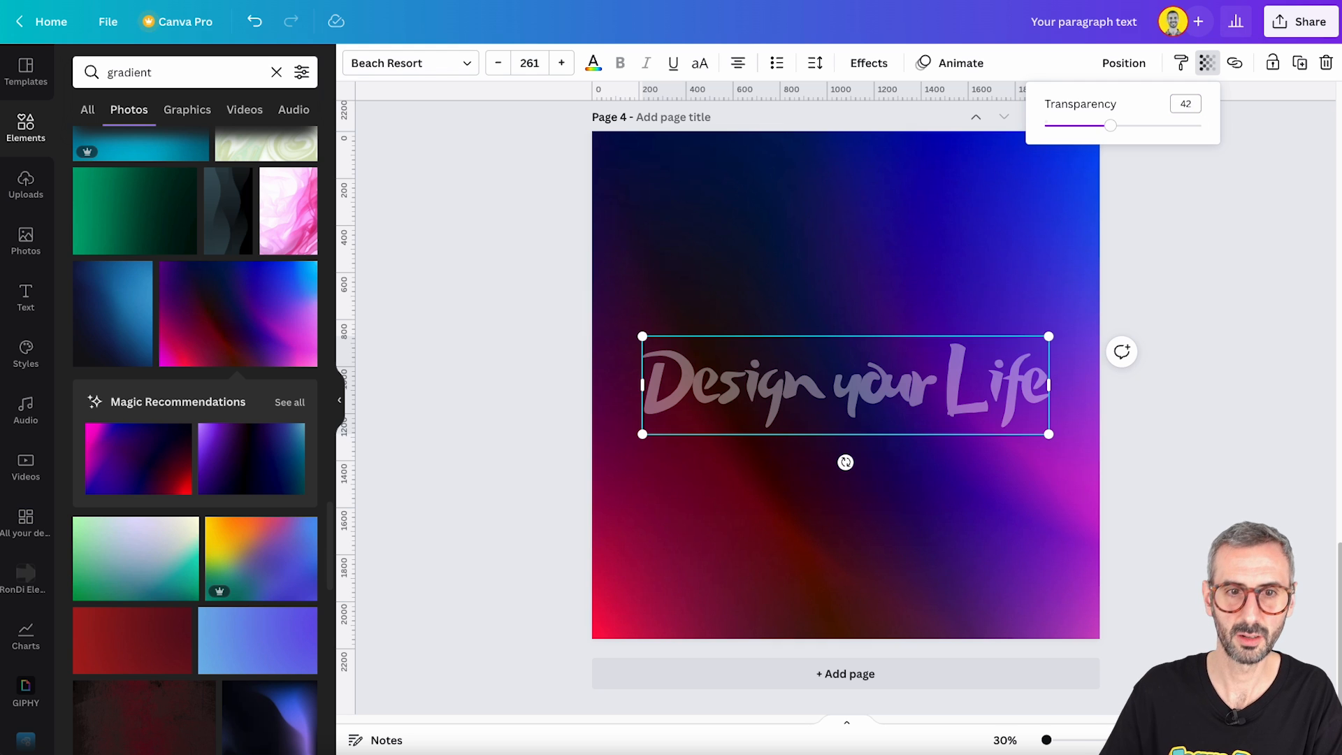
pyautogui.click(1061, 471)
pyautogui.moveTo(997, 380); pyautogui.dragTo(1001, 438)
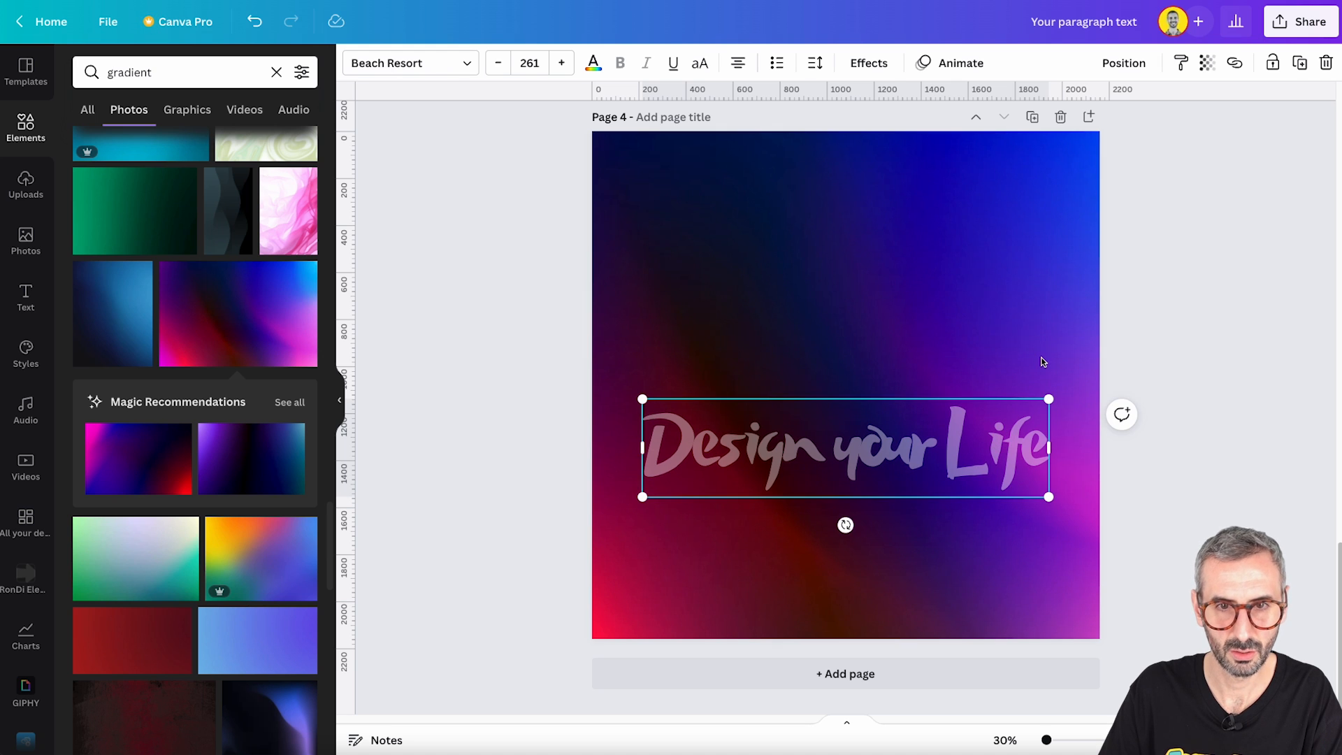
pyautogui.click(1039, 331)
pyautogui.click(1256, 250)
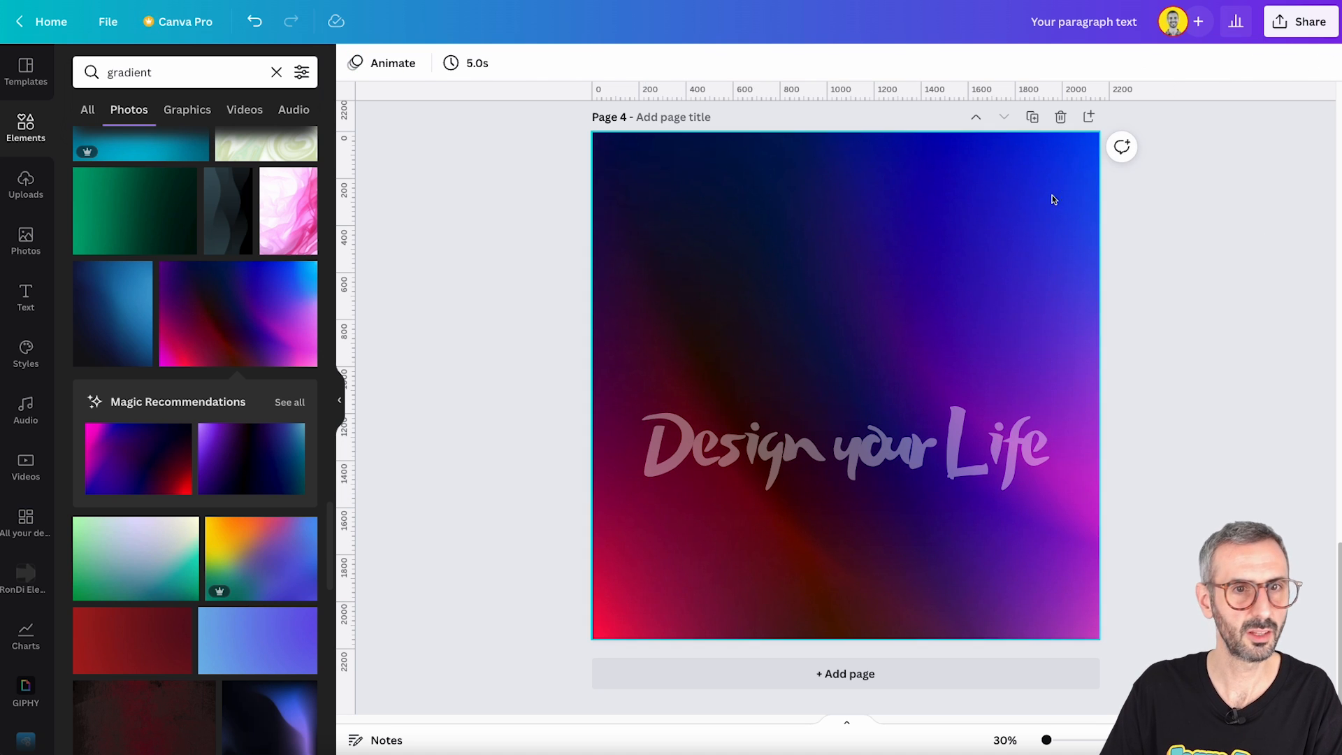
# - Download only page 4 as a PNG at size 1, without a transparent background
pyautogui.click(742, 405)
pyautogui.click(1299, 22)
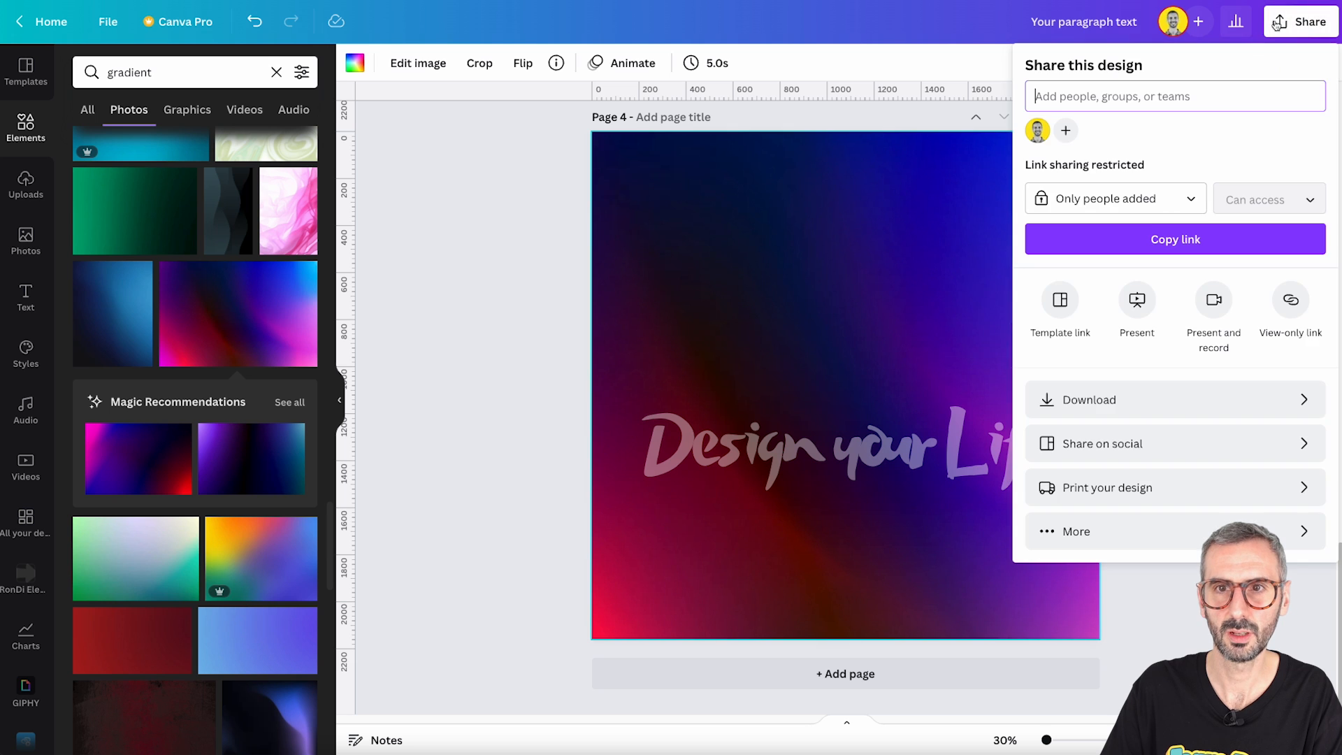
pyautogui.click(1062, 399)
pyautogui.click(1099, 316)
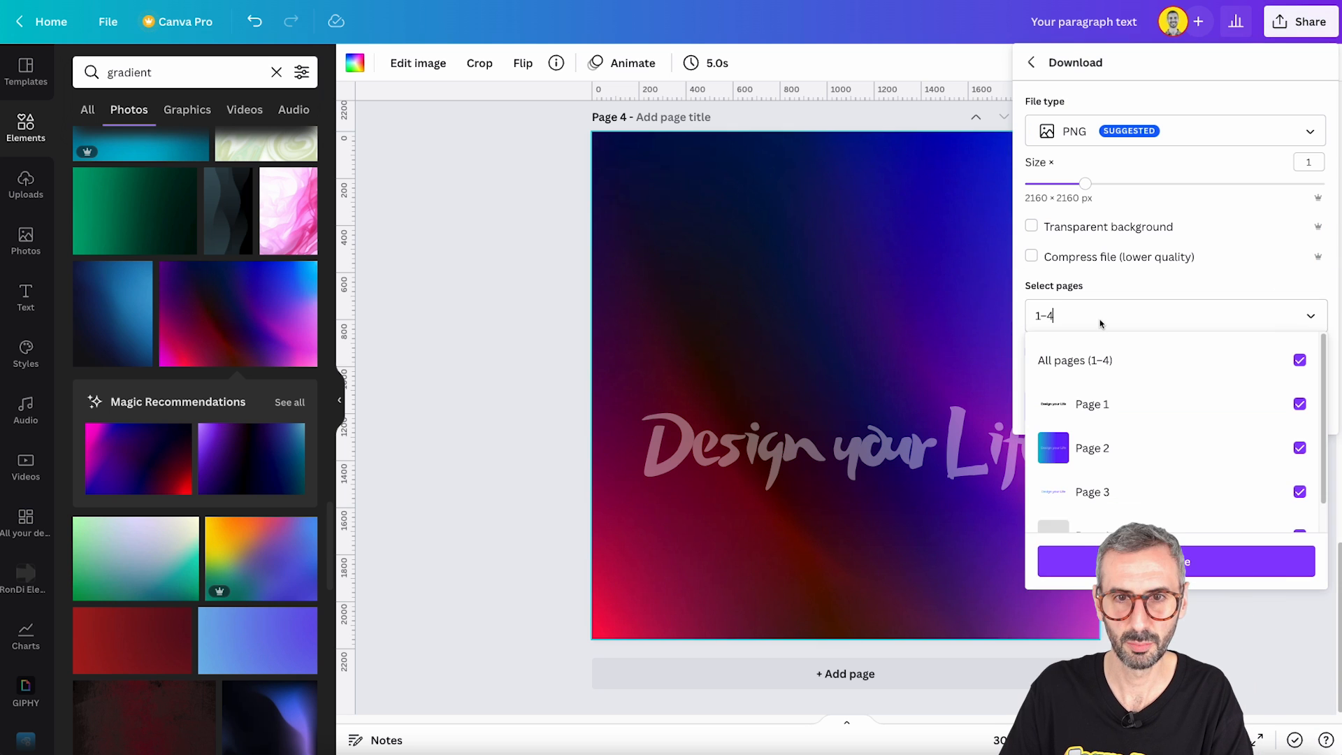
pyautogui.press('BackSpace')
pyautogui.press('BackSpace')
pyautogui.press('BackSpace')
pyautogui.write('4')
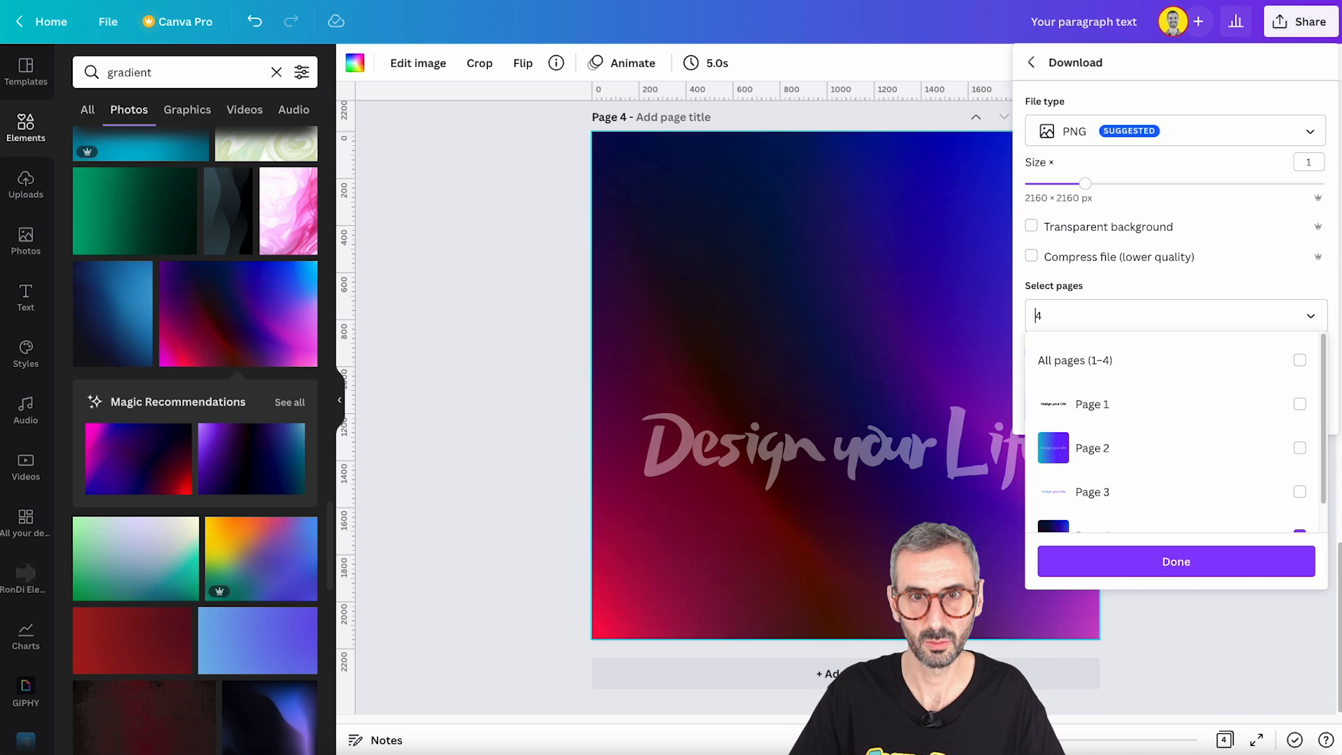
pyautogui.click(1150, 573)
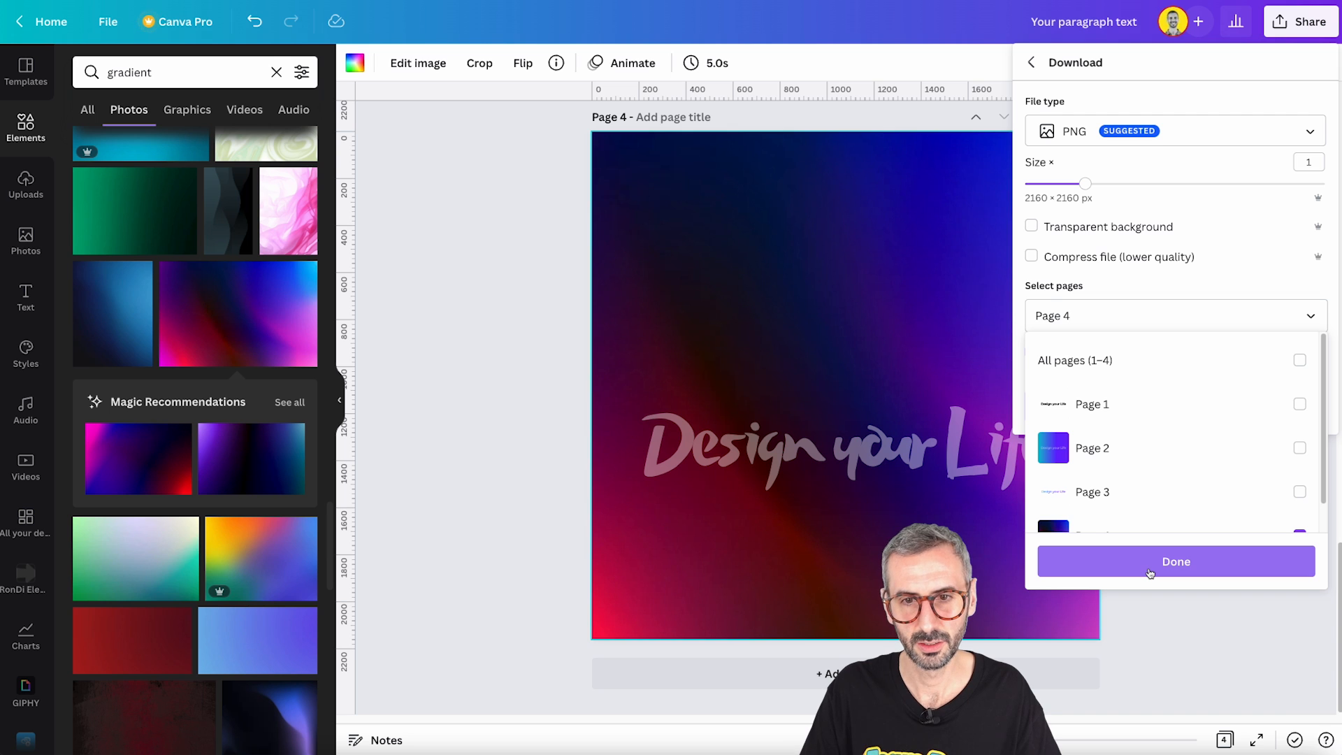
pyautogui.click(1025, 413)
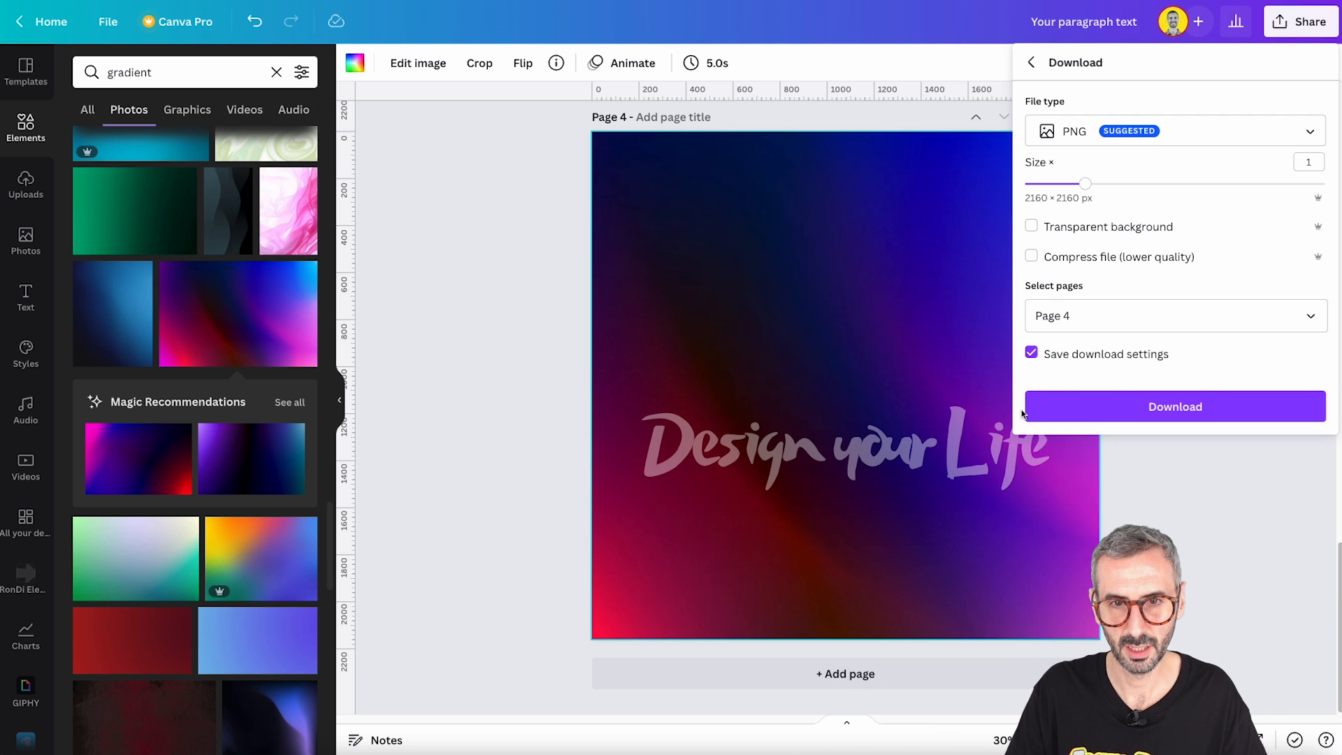
pyautogui.click(1046, 411)
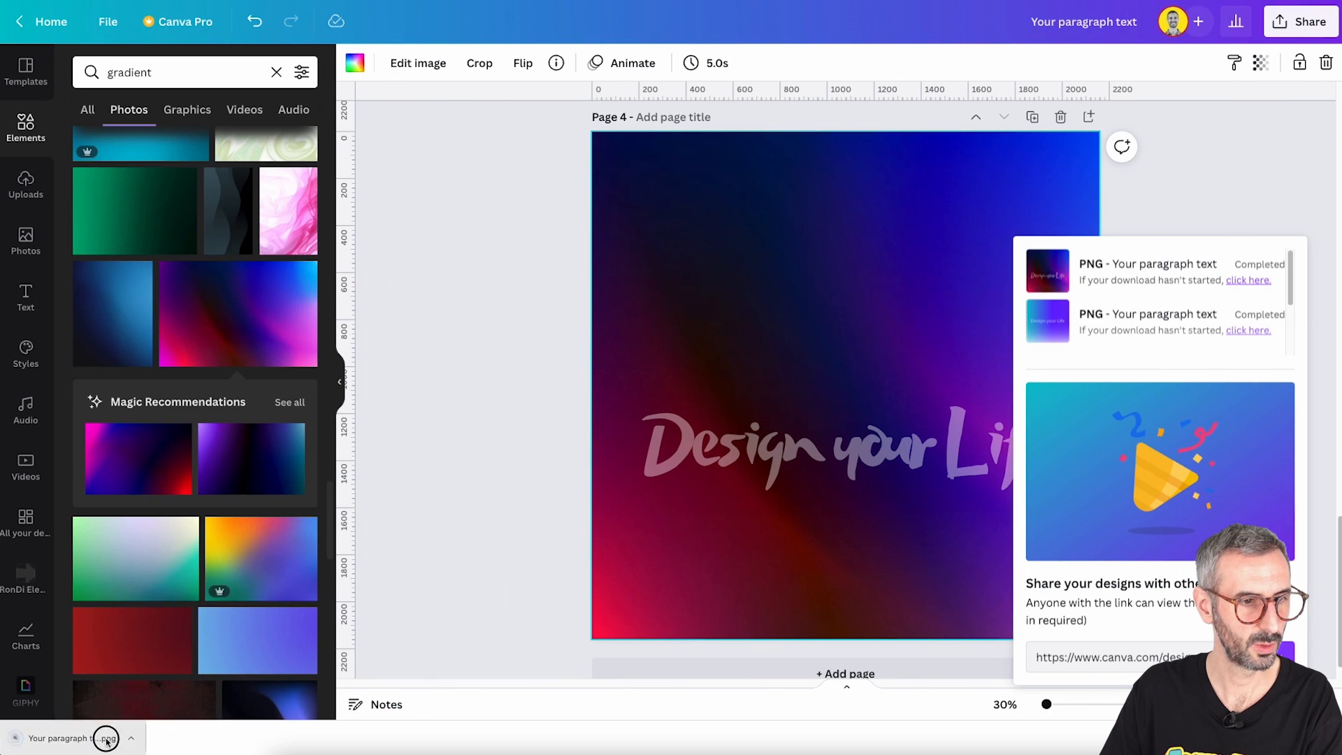
# - Upload the downloaded PNG of page 4 to the design and place it on a new page 5
pyautogui.moveTo(107, 738); pyautogui.dragTo(157, 487)
pyautogui.click(504, 614)
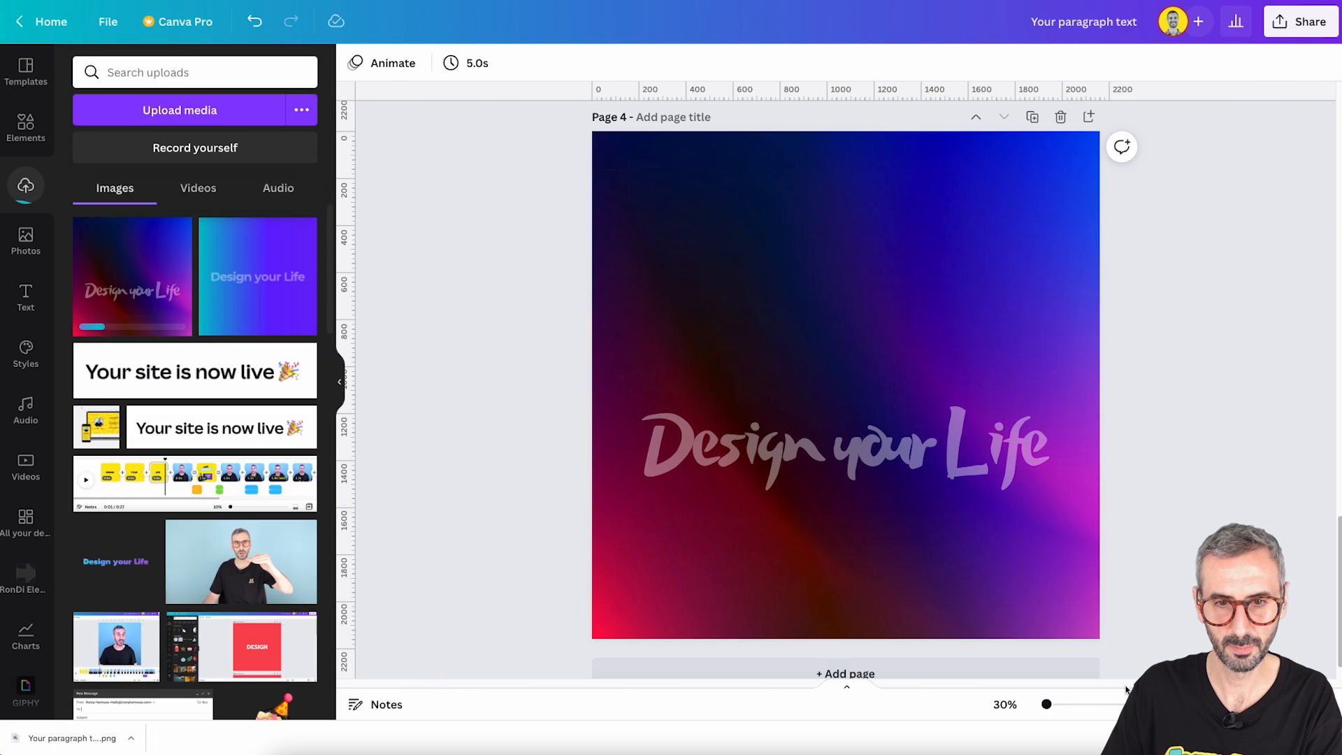
pyautogui.scroll(-1, 808, 644)
pyautogui.click(845, 636)
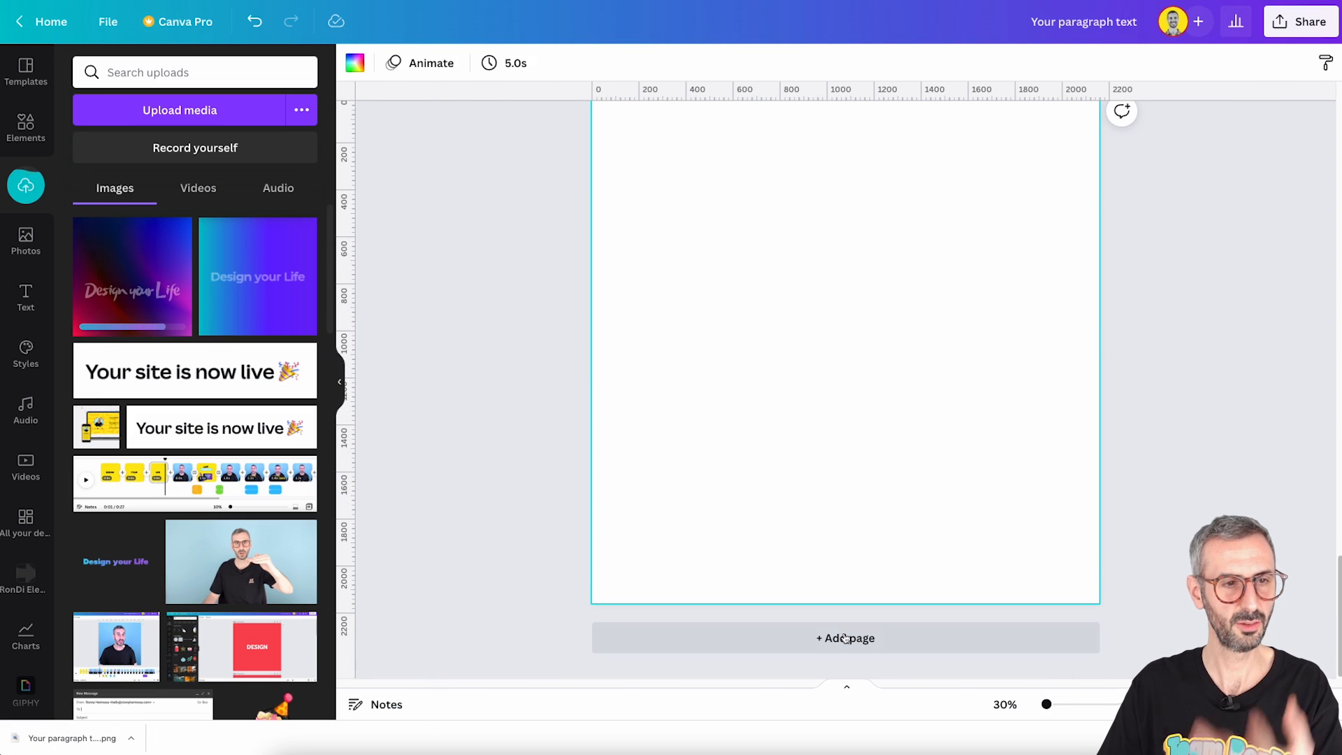
pyautogui.click(128, 272)
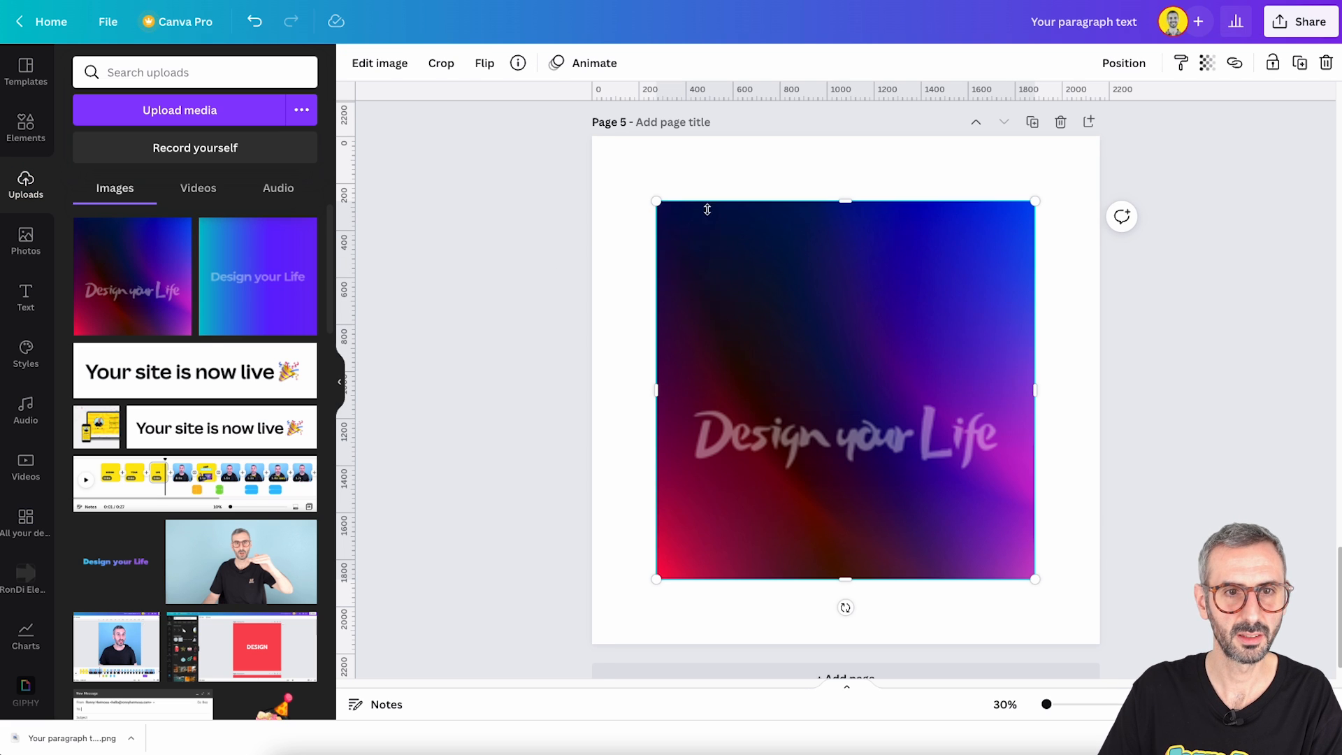
# - Crop the top and bottom of the page 5 image to a wide band around the "Design your Life" lettering
pyautogui.moveTo(851, 201); pyautogui.dragTo(851, 359)
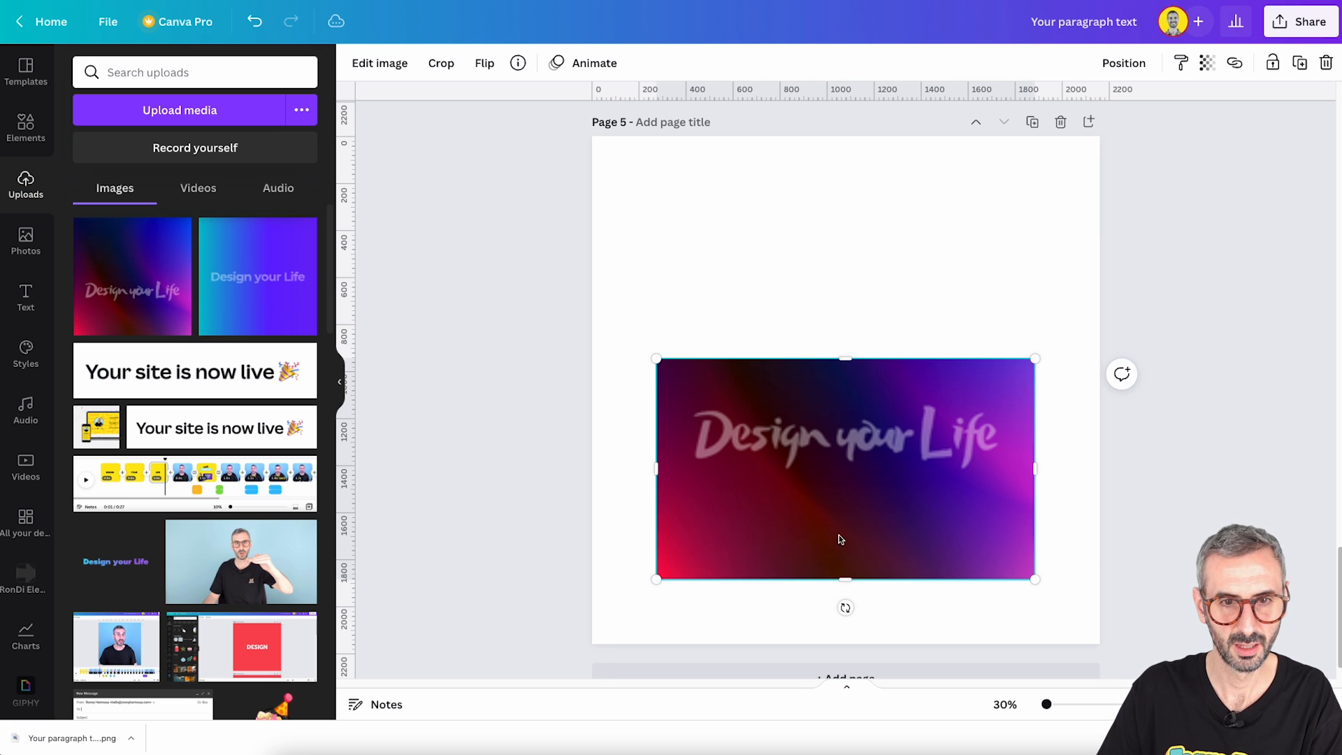
pyautogui.moveTo(849, 575); pyautogui.dragTo(846, 517)
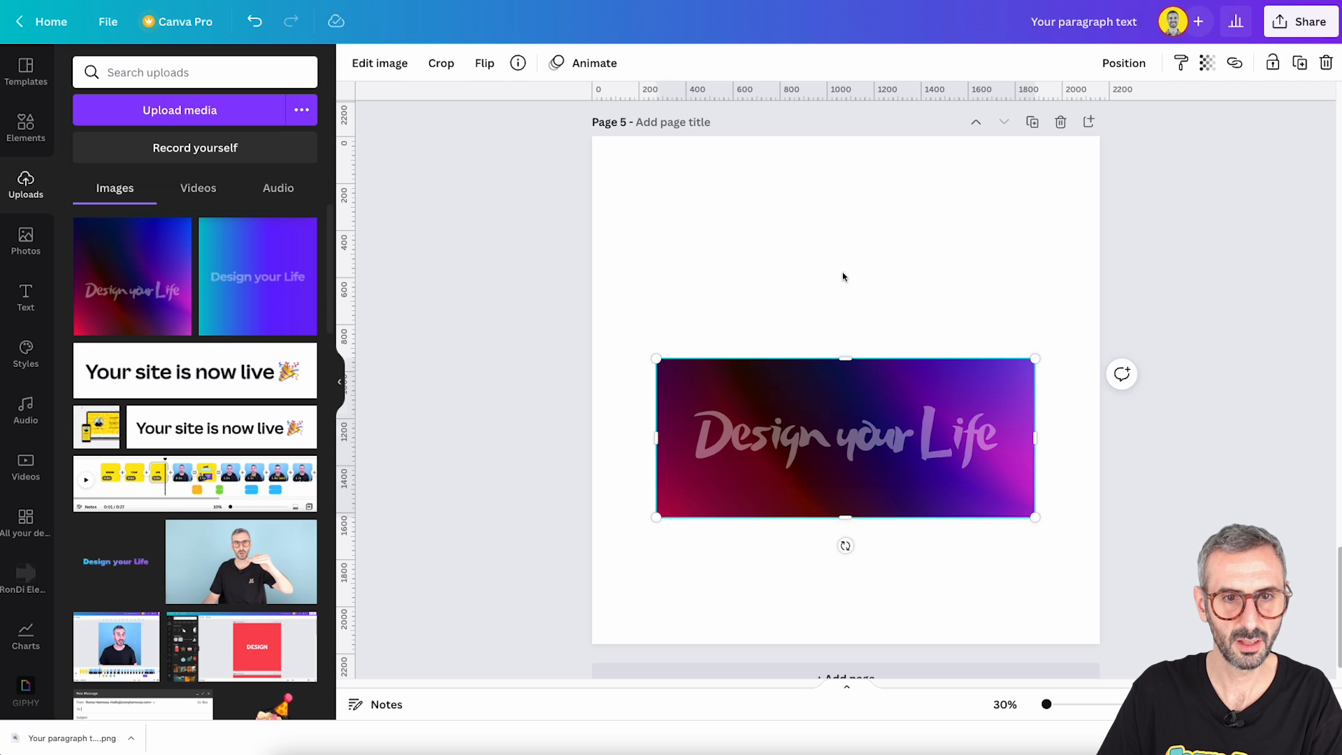
pyautogui.click(842, 278)
# - Remove the background of the cropped "Design your Life" image with Background Remover
pyautogui.click(851, 381)
pyautogui.click(376, 77)
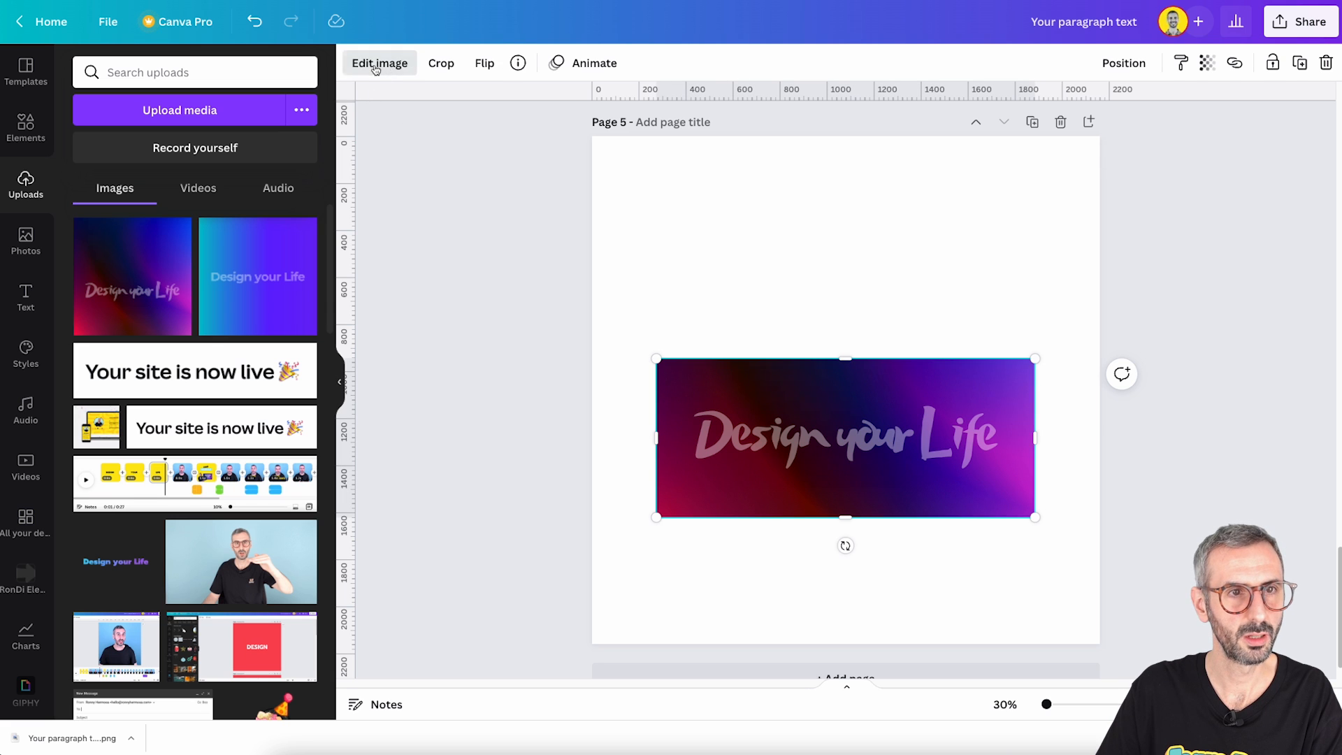
pyautogui.click(208, 212)
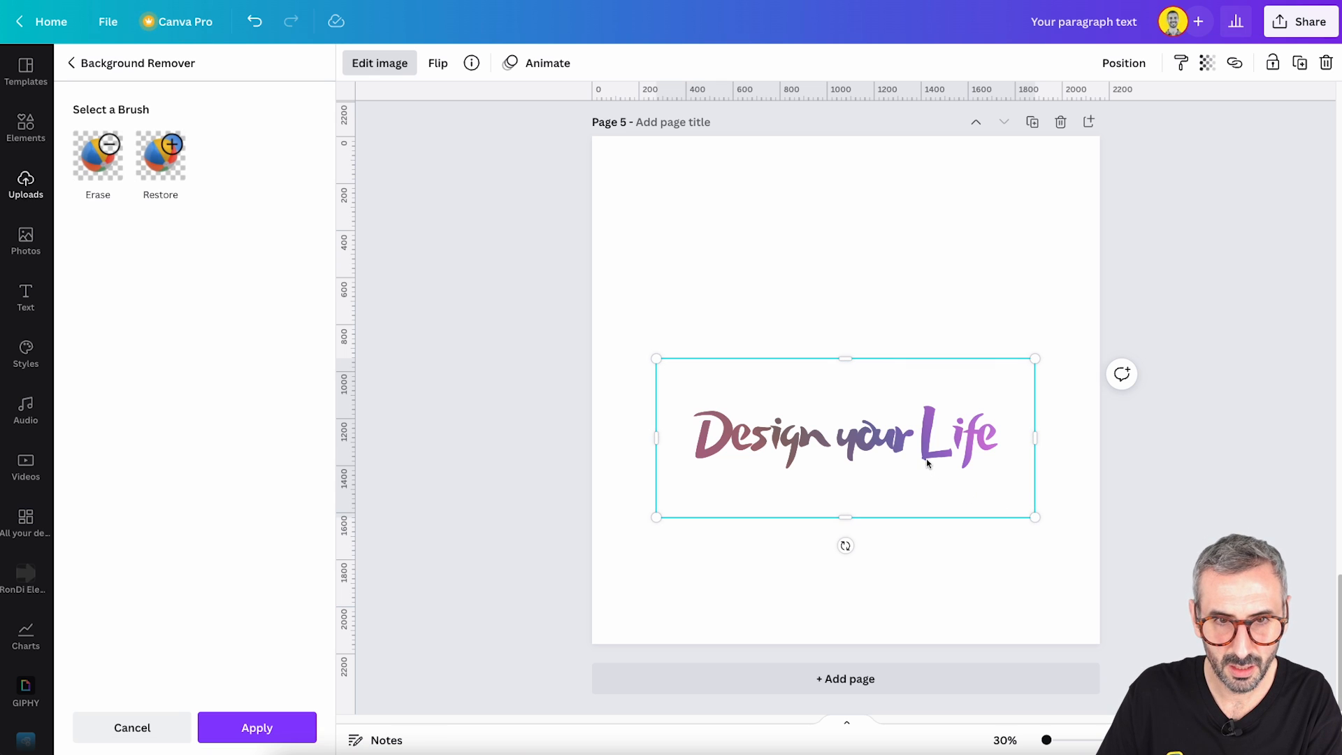
# - Inspect the cut-out lettering up close in the Erase brush mode for leftover background, without erasing anything
pyautogui.click(98, 161)
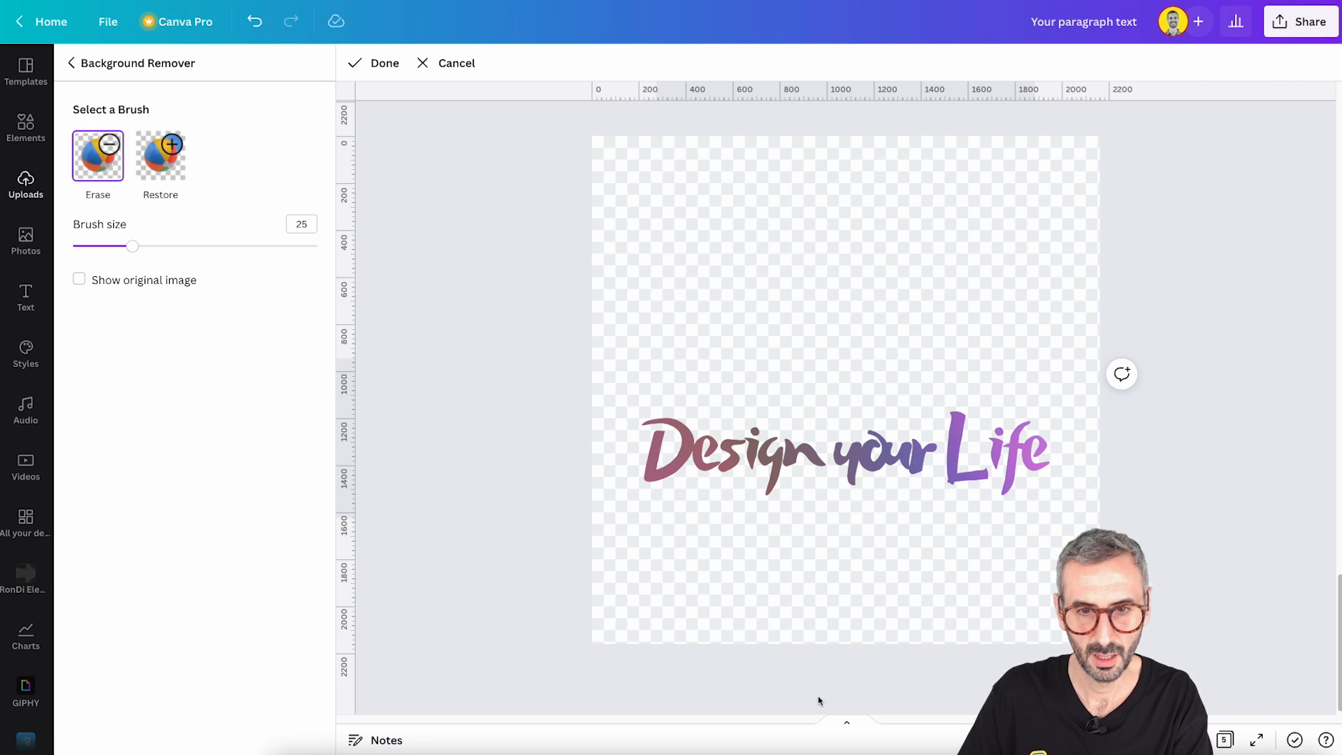
pyautogui.moveTo(1047, 740); pyautogui.dragTo(1063, 739)
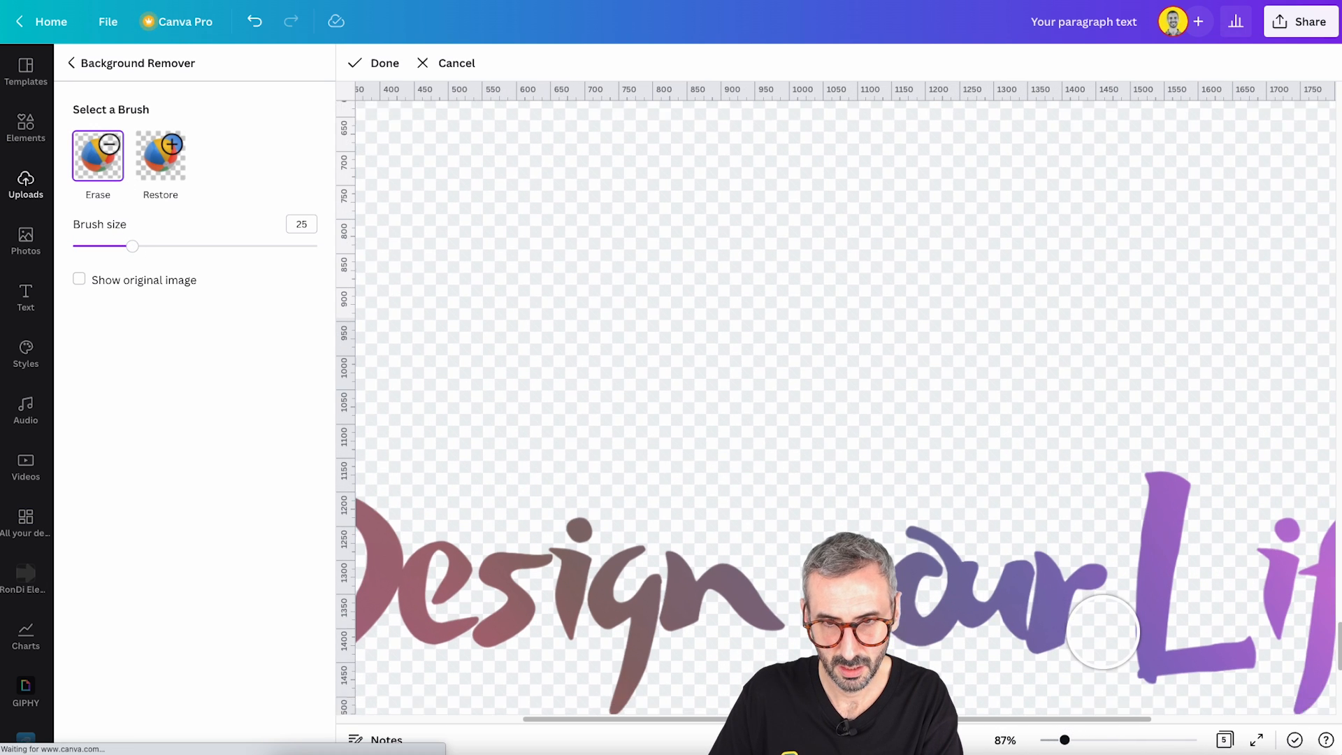
pyautogui.scroll(-3, 1152, 639)
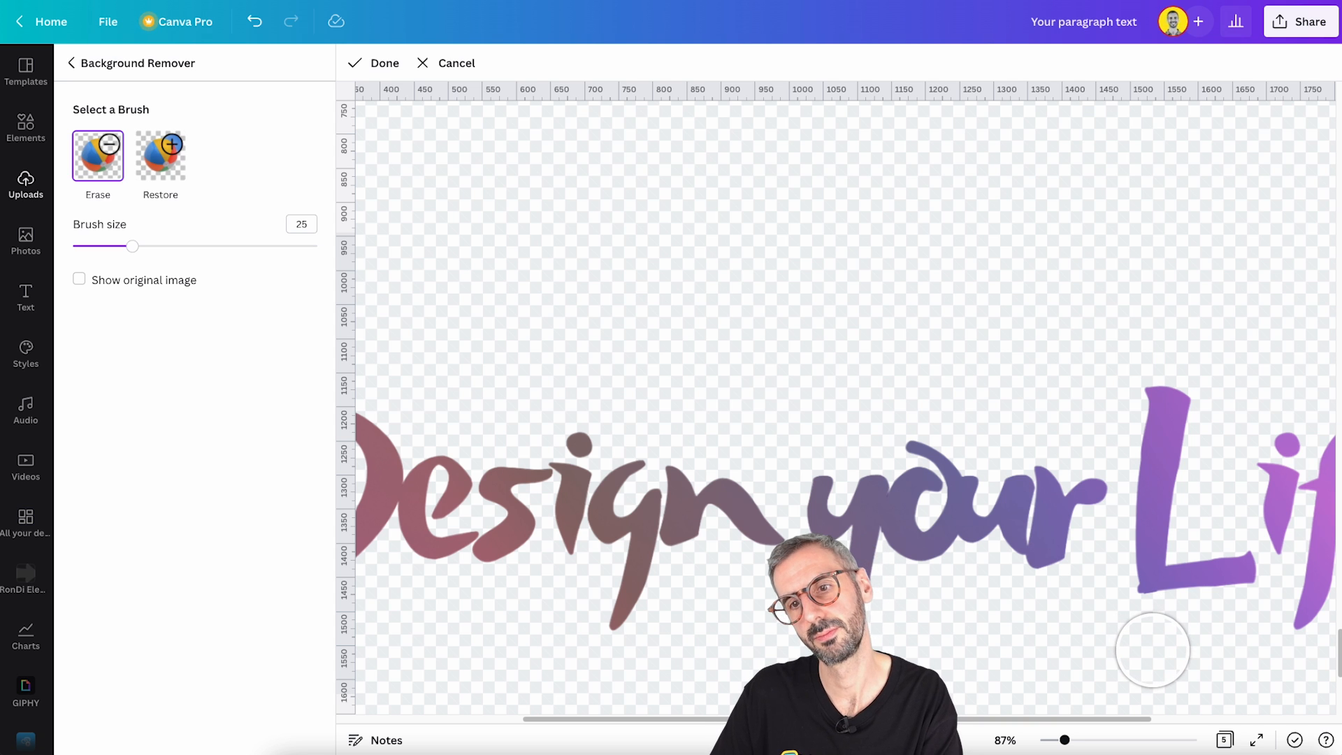
pyautogui.click(386, 63)
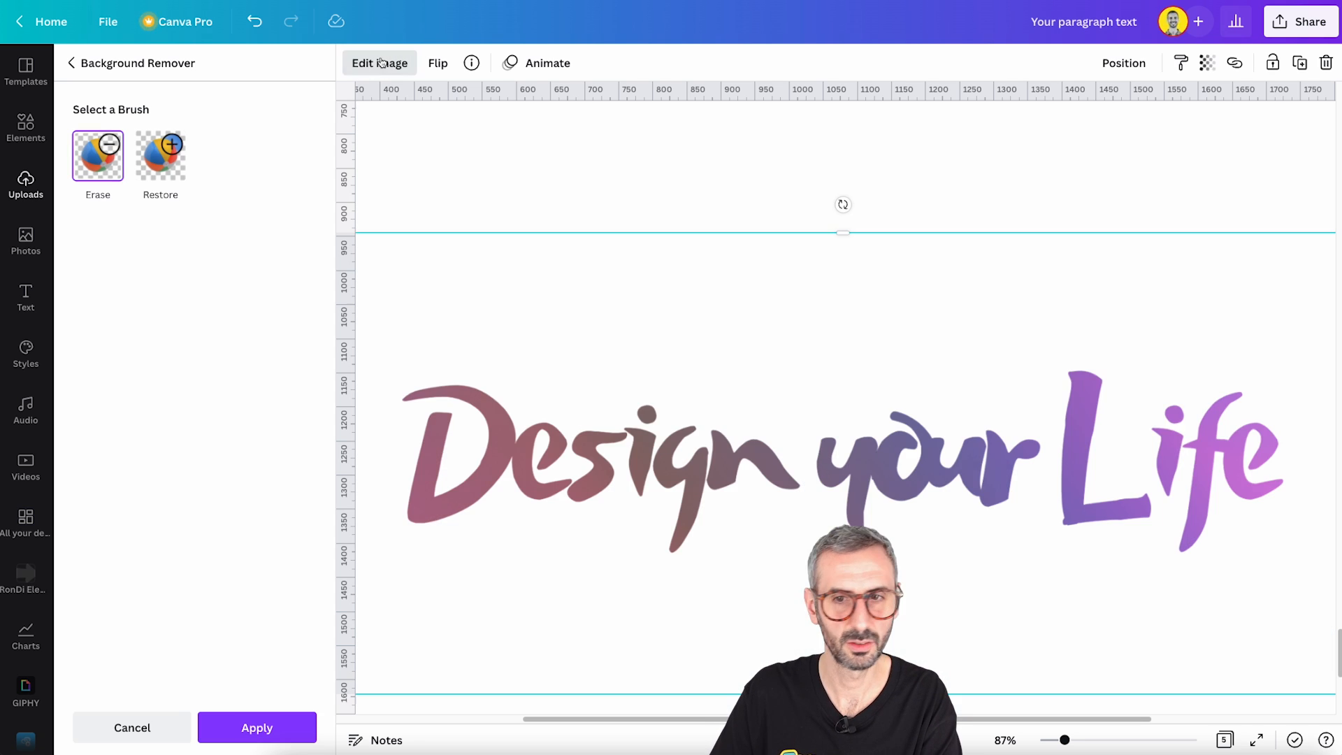
# - Apply the background removal, fit the page in view and move the lettering image straight up to the page's centre
pyautogui.click(256, 726)
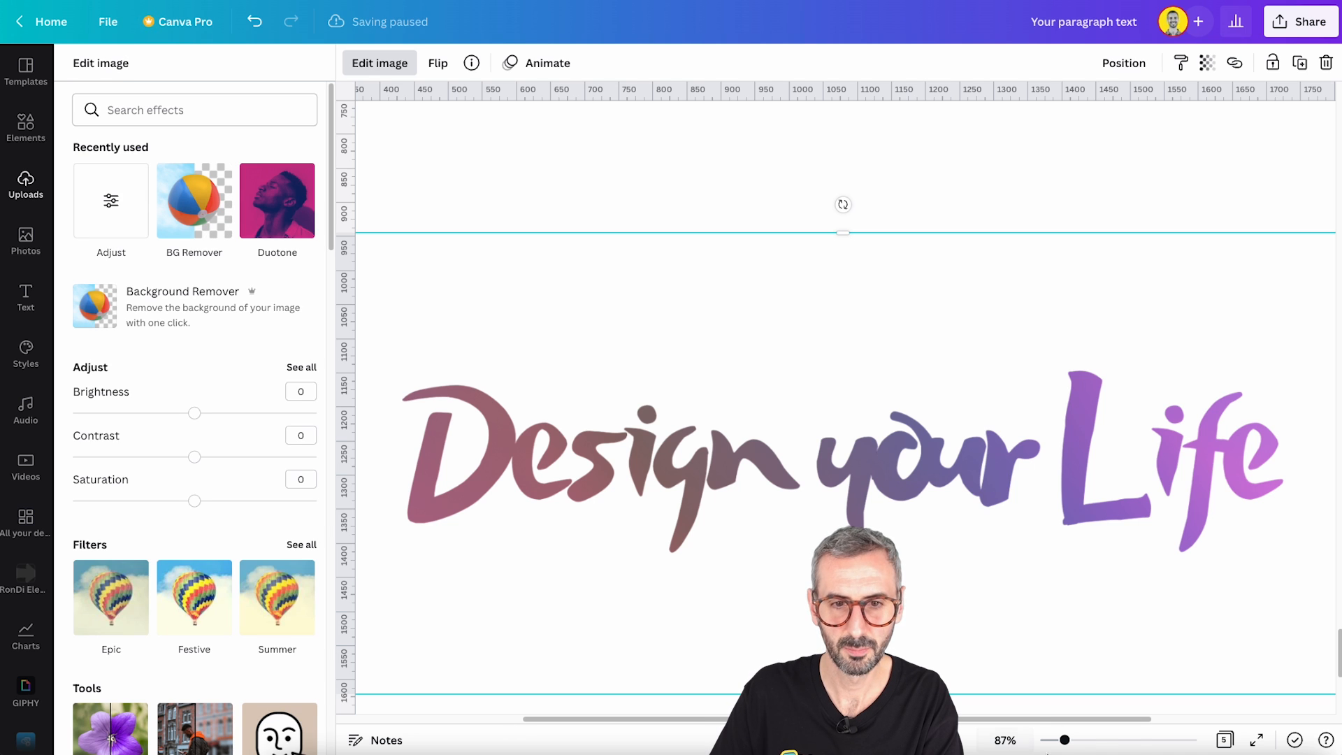
pyautogui.click(1002, 744)
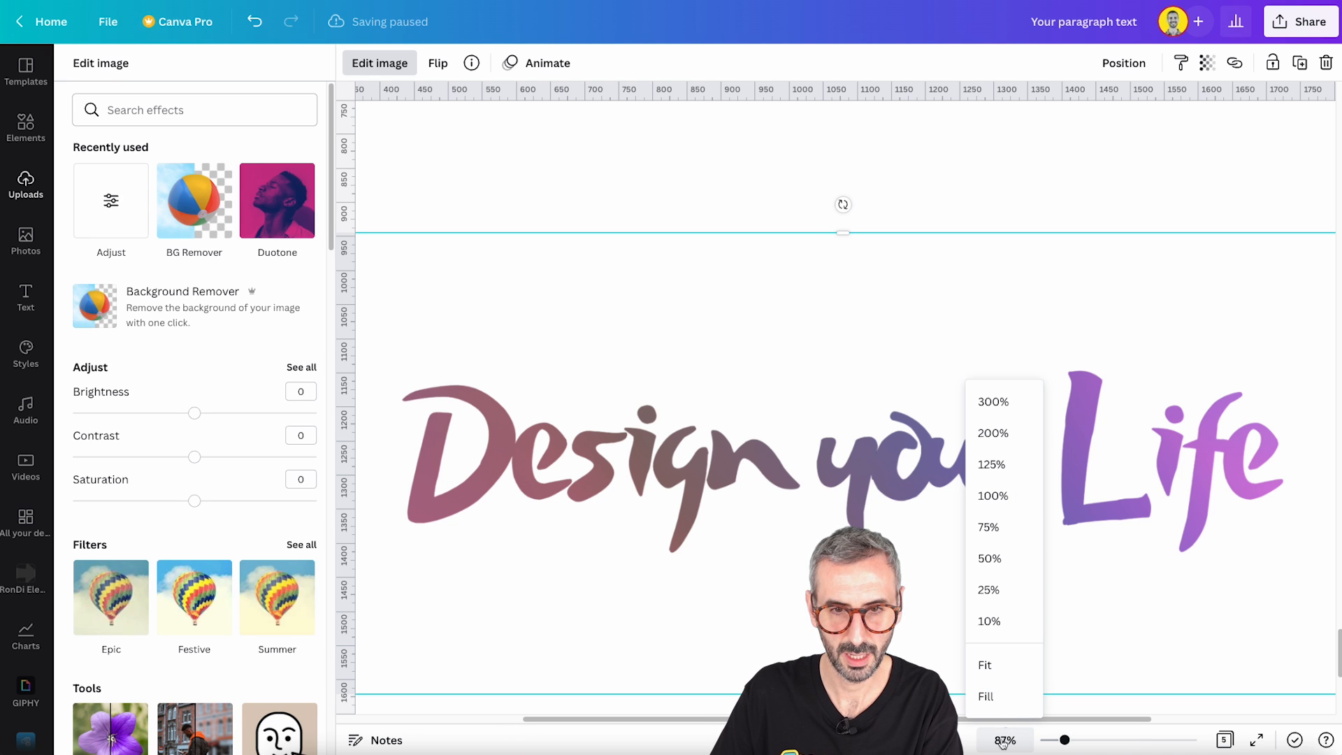
pyautogui.click(979, 669)
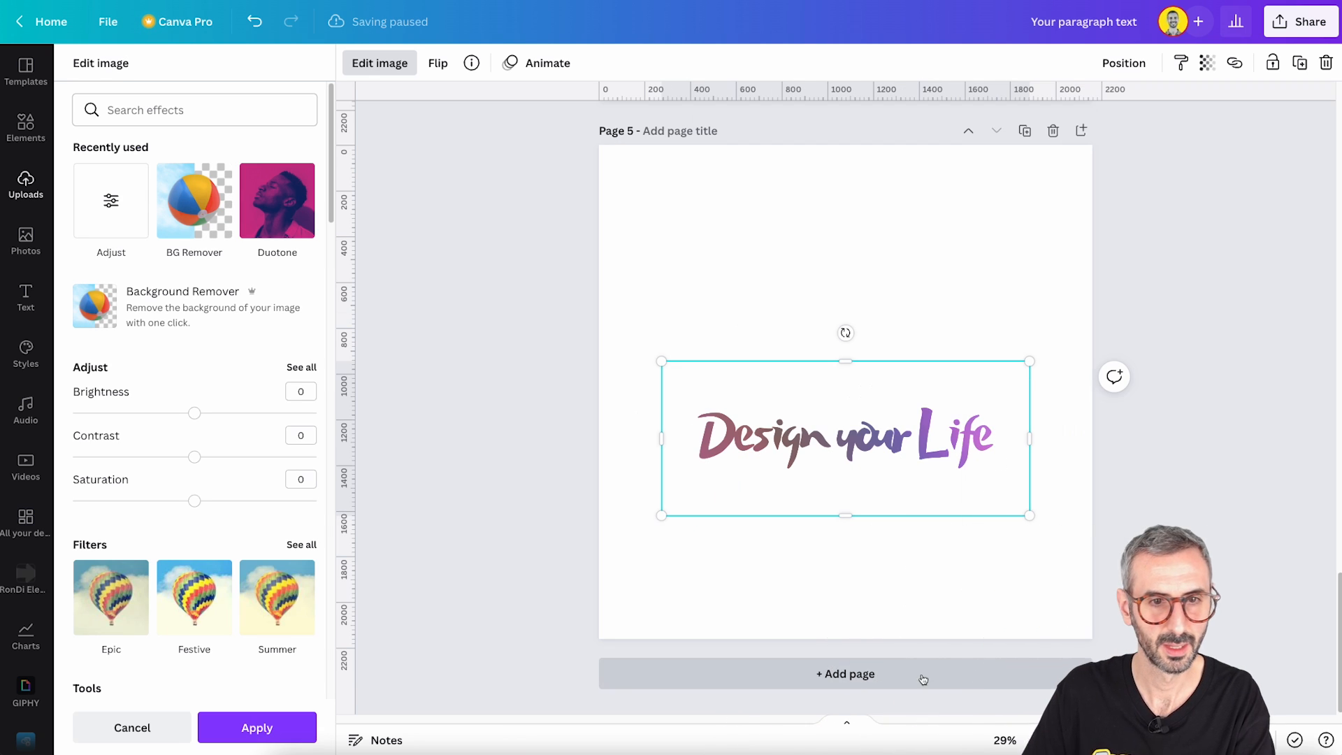
pyautogui.click(259, 728)
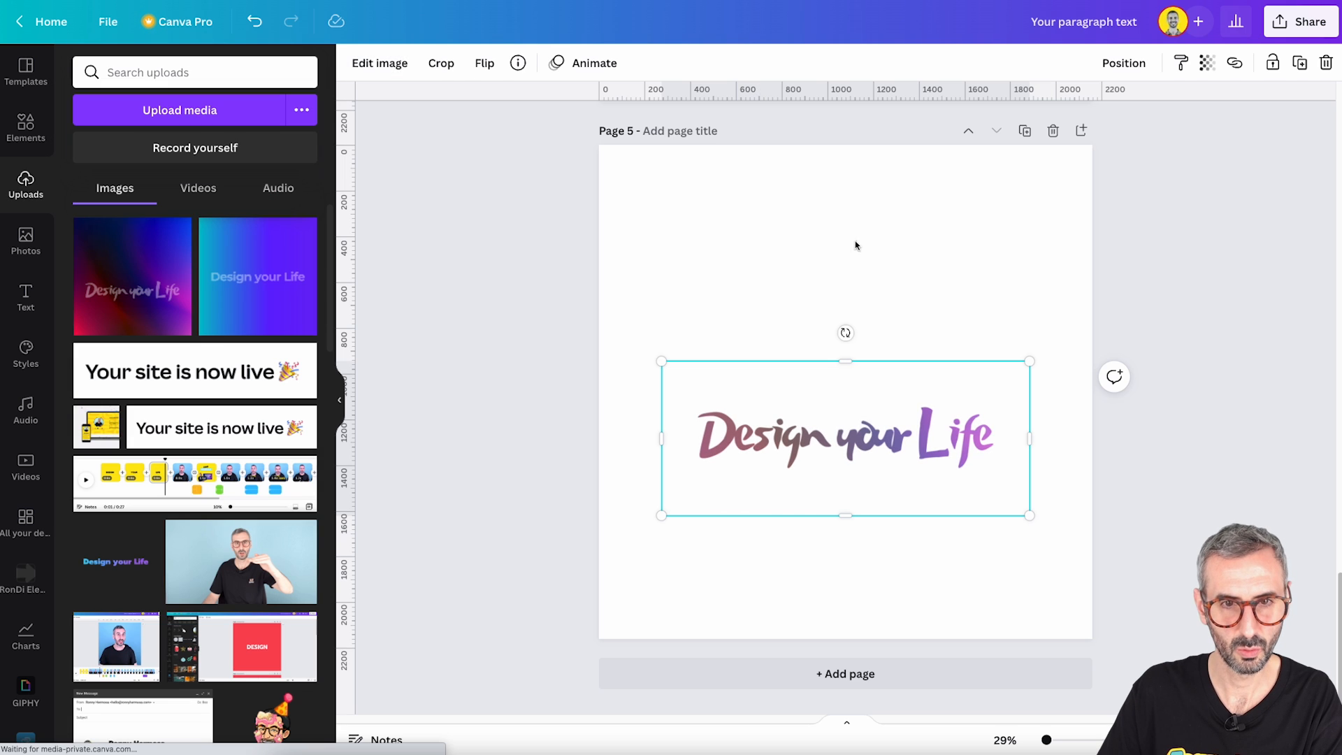
pyautogui.moveTo(713, 509); pyautogui.dragTo(712, 462)
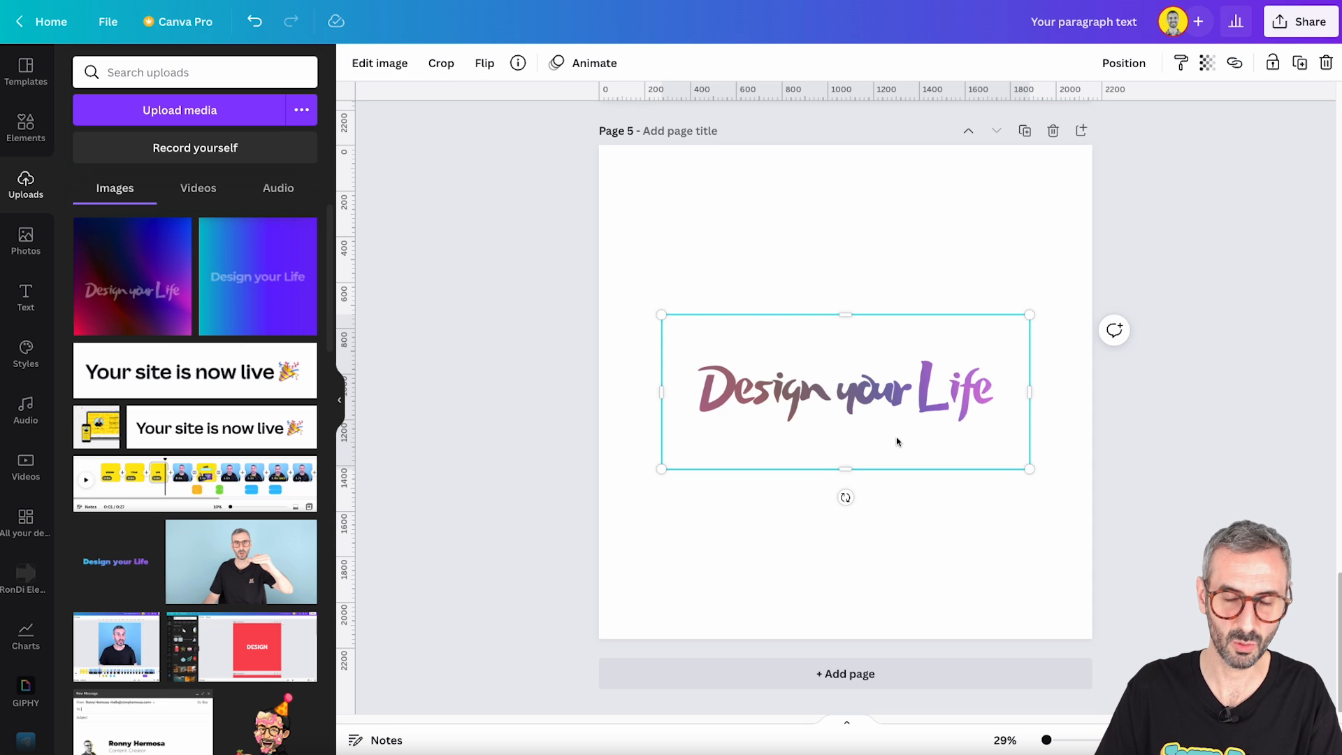
# - Adjust the lettering image's brightness to 13, contrast to 20 and saturation to 46
pyautogui.click(390, 71)
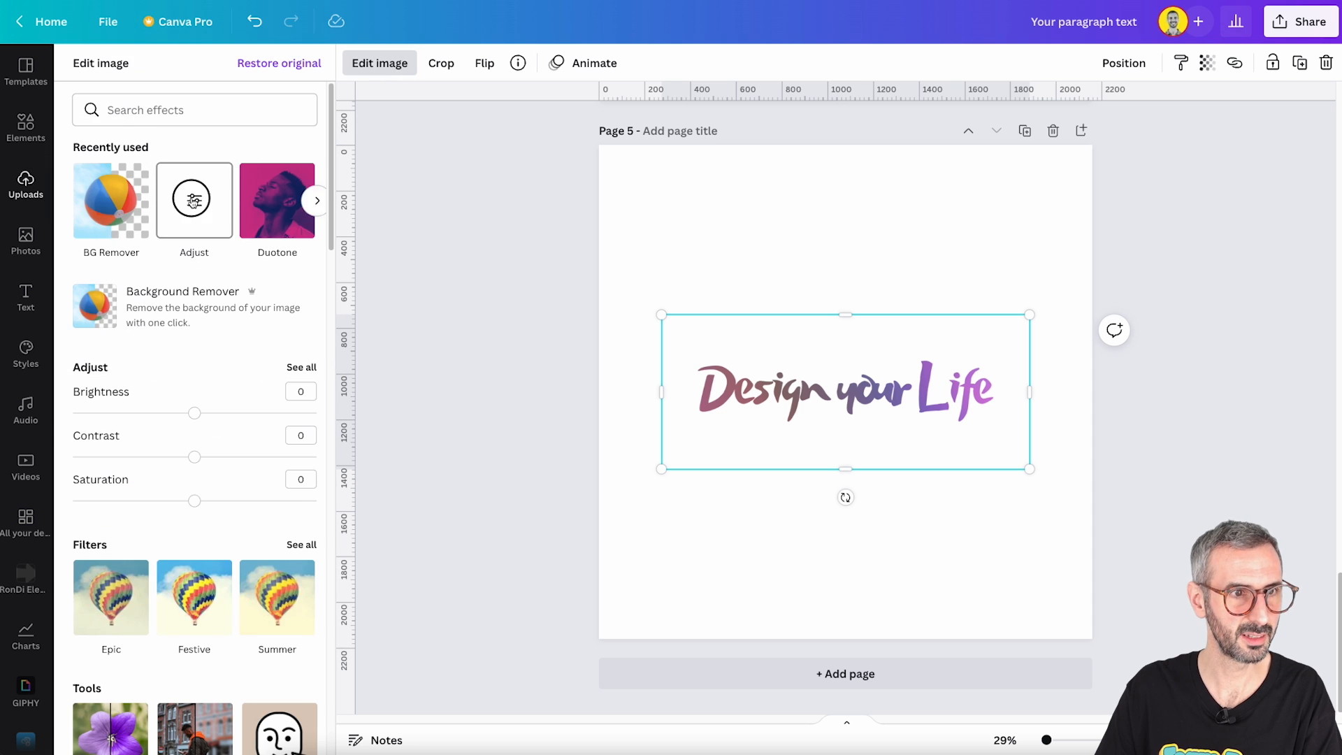
pyautogui.click(191, 198)
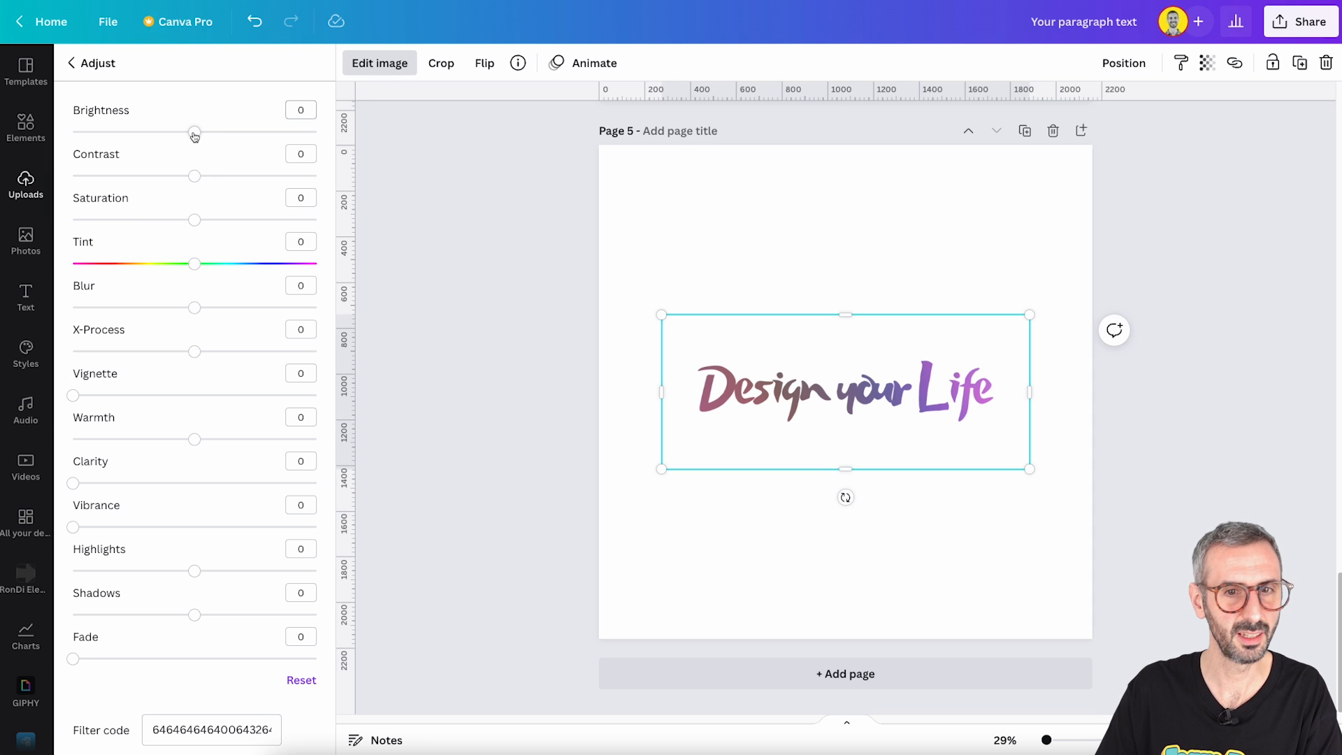
pyautogui.moveTo(194, 134); pyautogui.dragTo(185, 134)
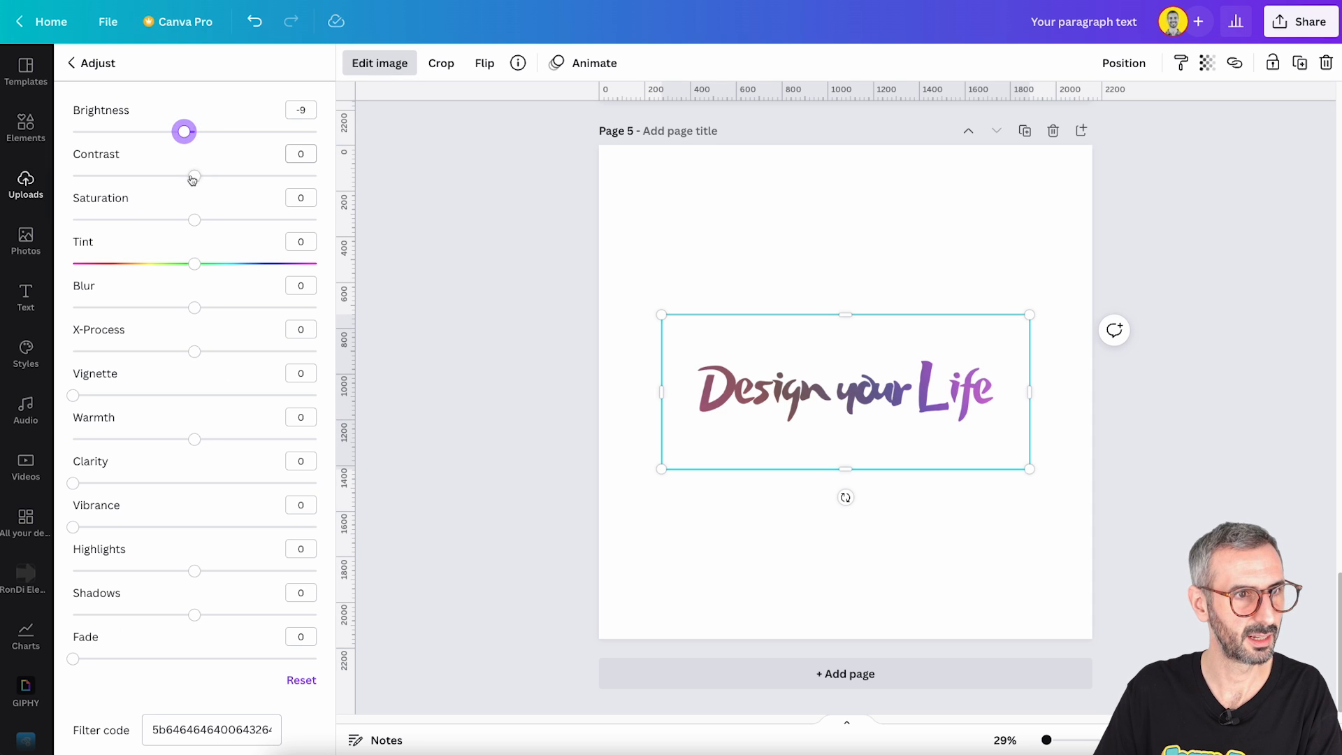
pyautogui.moveTo(196, 179); pyautogui.dragTo(219, 178)
pyautogui.moveTo(184, 133); pyautogui.dragTo(210, 138)
pyautogui.moveTo(199, 228); pyautogui.dragTo(253, 233)
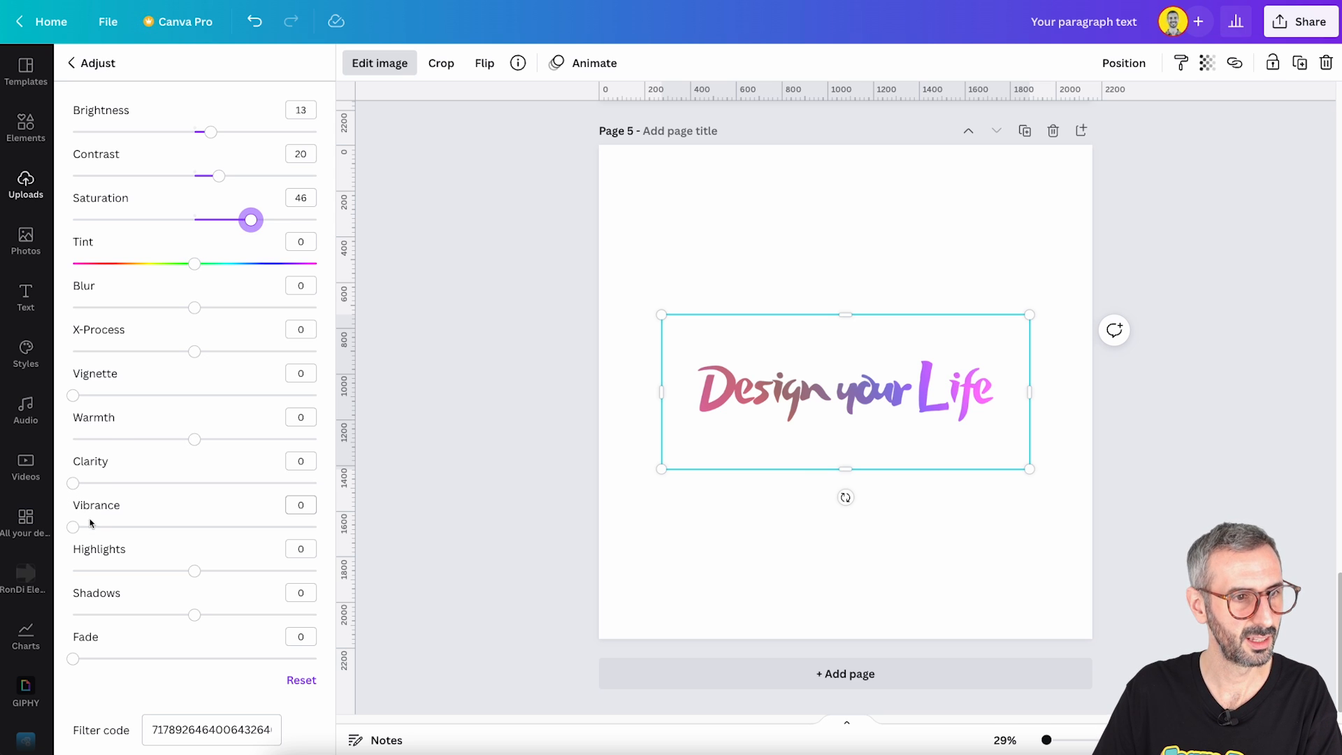
# - Set the lettering image's vibrance to 27 and shadows to -10, and deselect it
pyautogui.moveTo(81, 528); pyautogui.dragTo(138, 527)
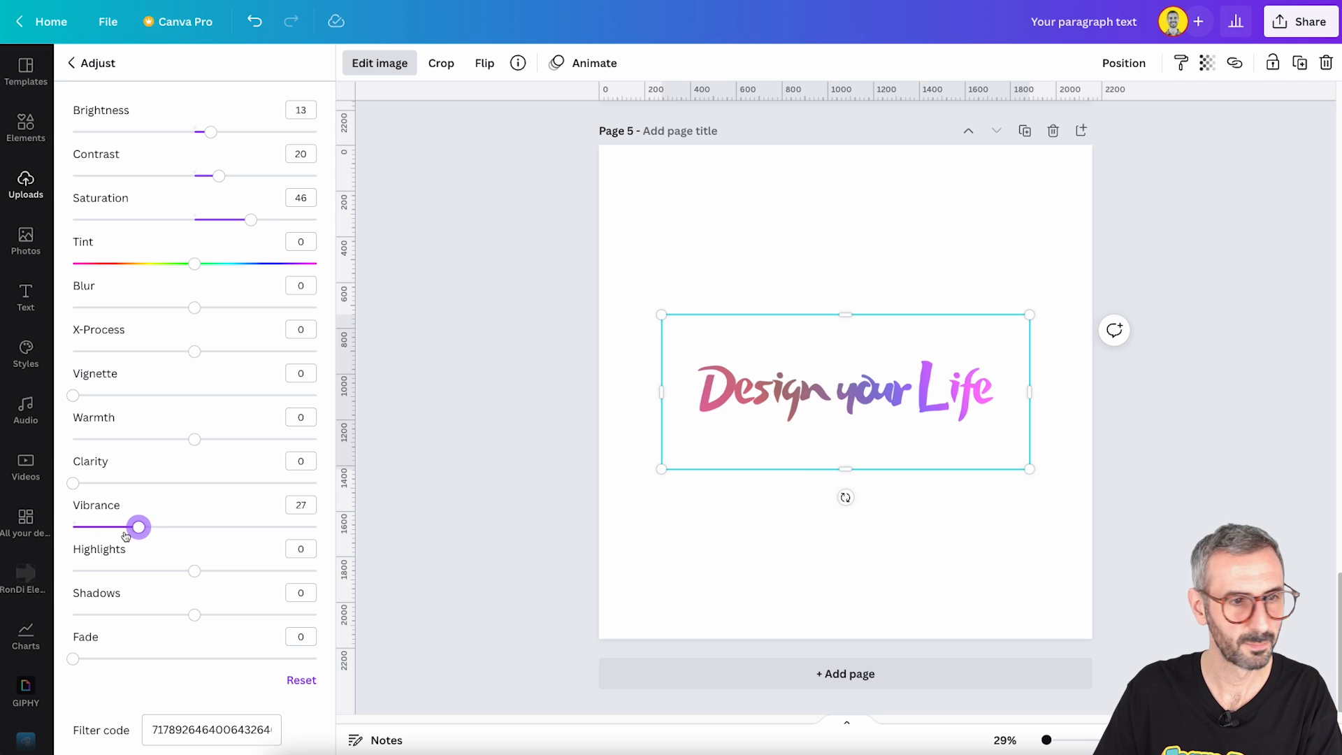
pyautogui.moveTo(196, 617); pyautogui.dragTo(183, 619)
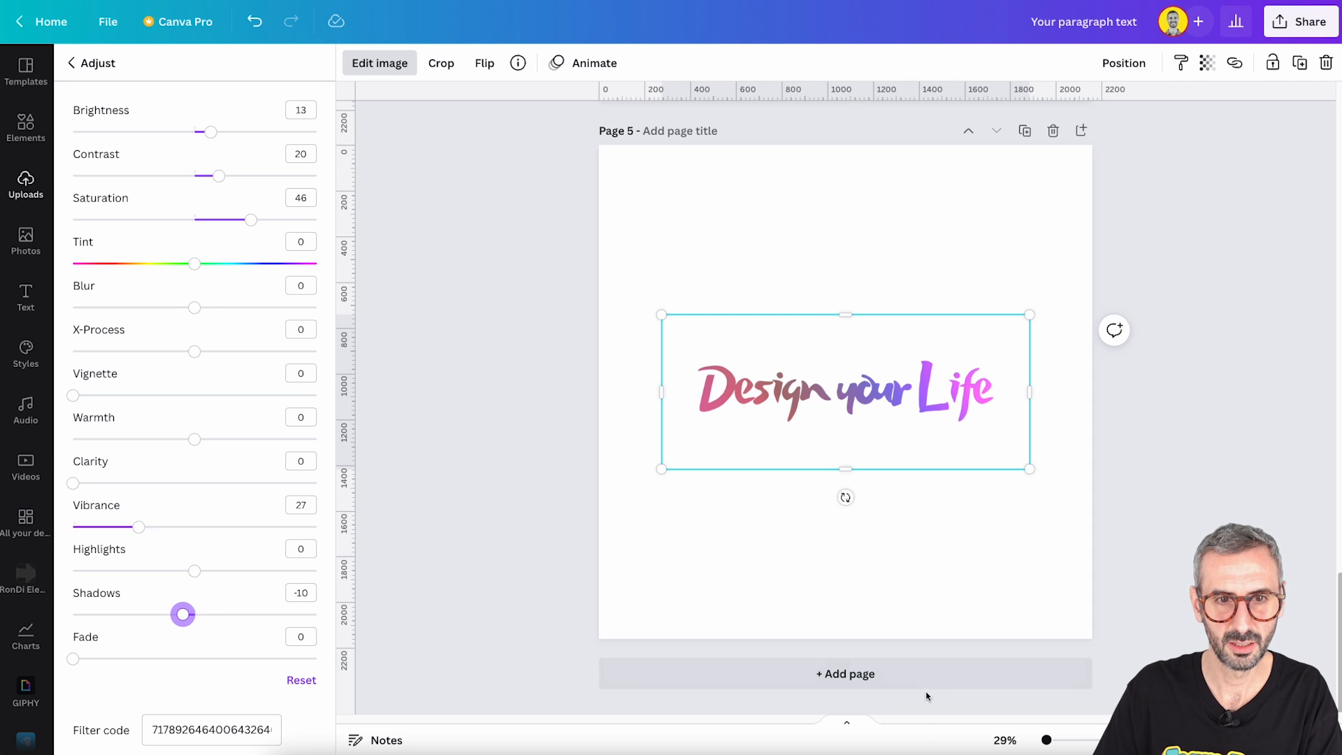
pyautogui.click(842, 556)
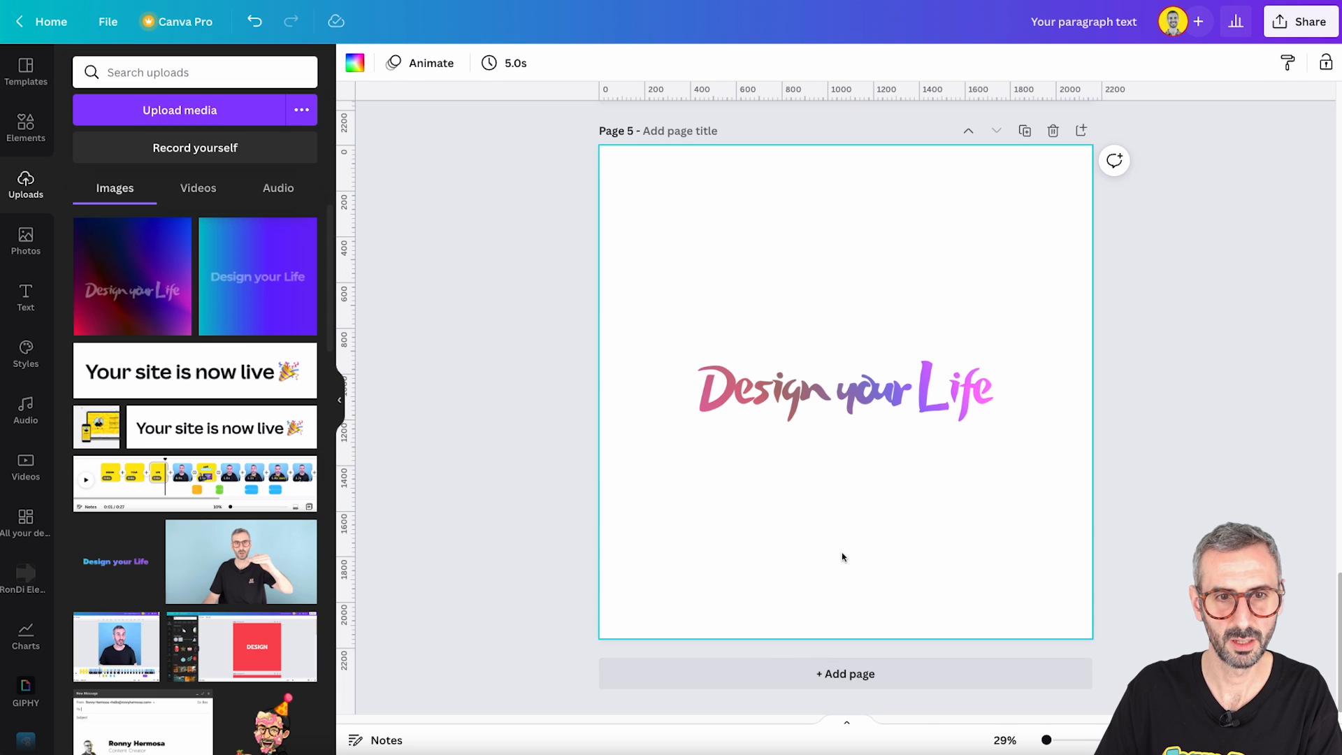
pyautogui.scroll(4, 842, 555)
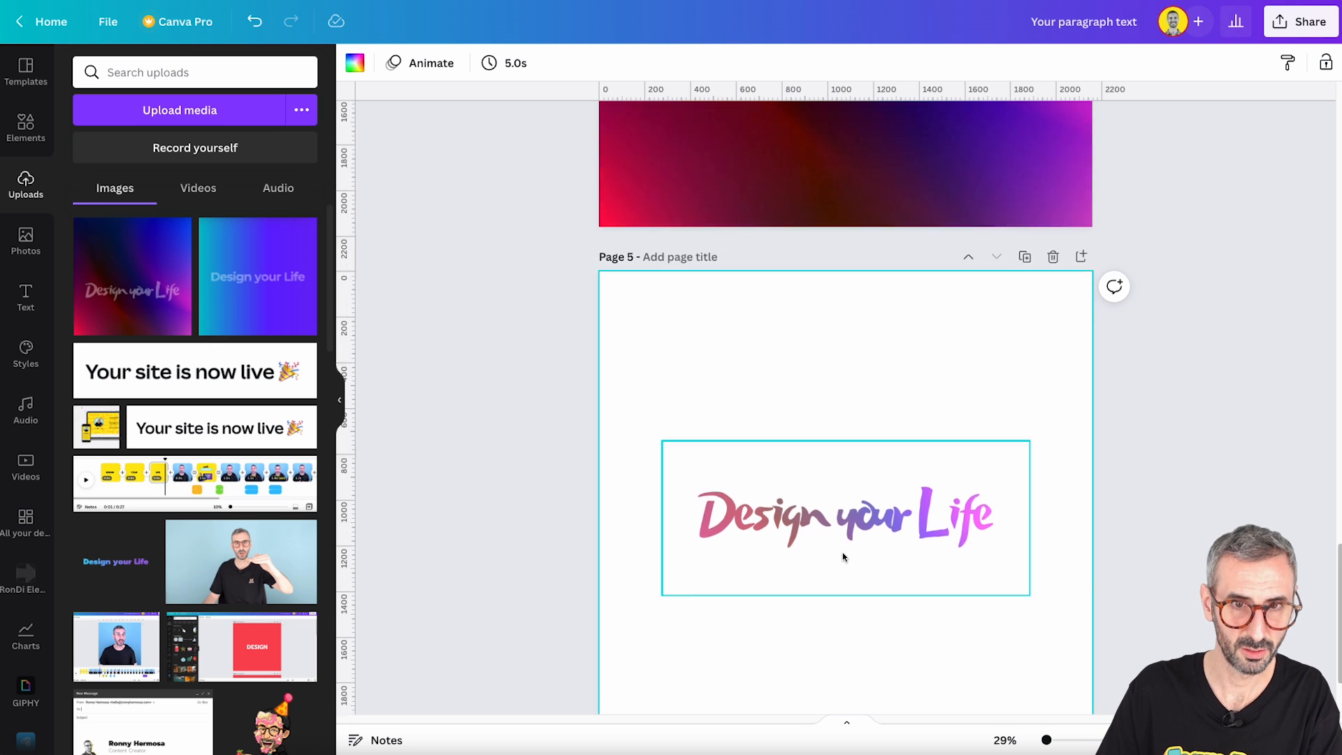
pyautogui.scroll(5, 841, 555)
pyautogui.scroll(-6, 842, 555)
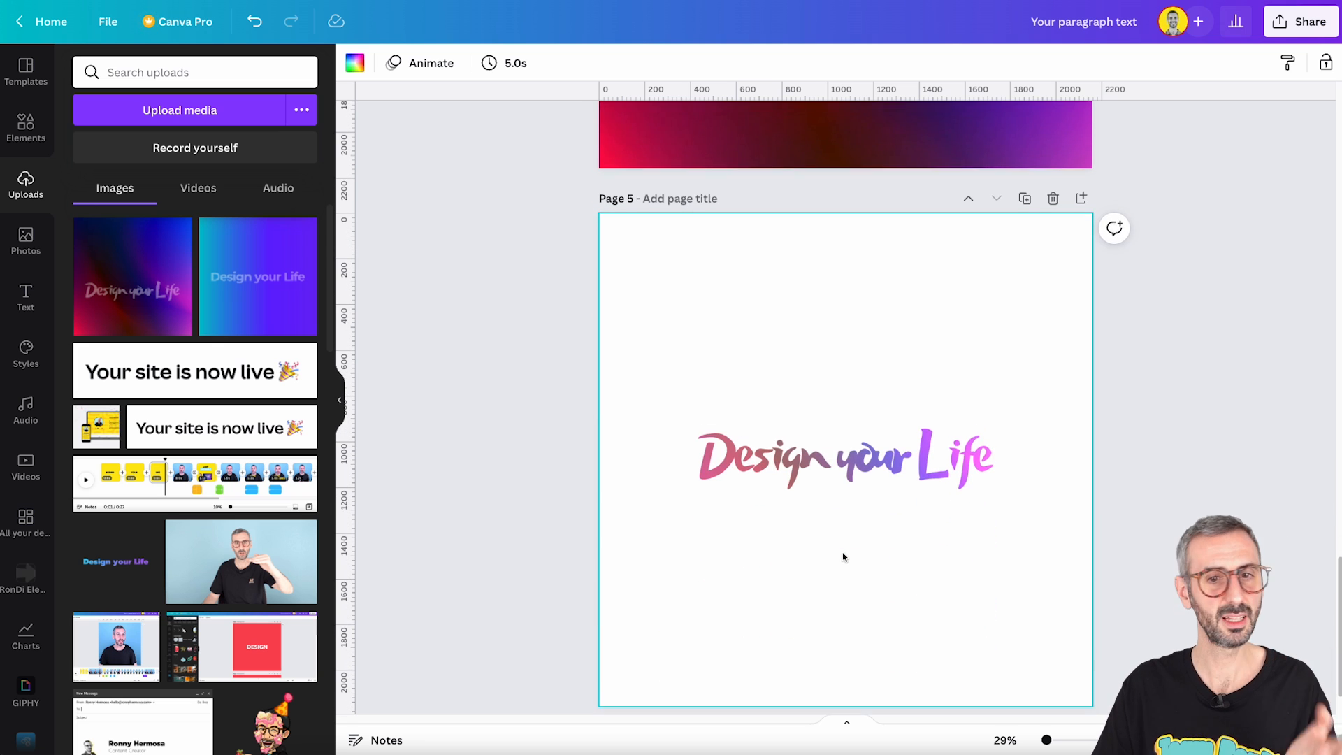